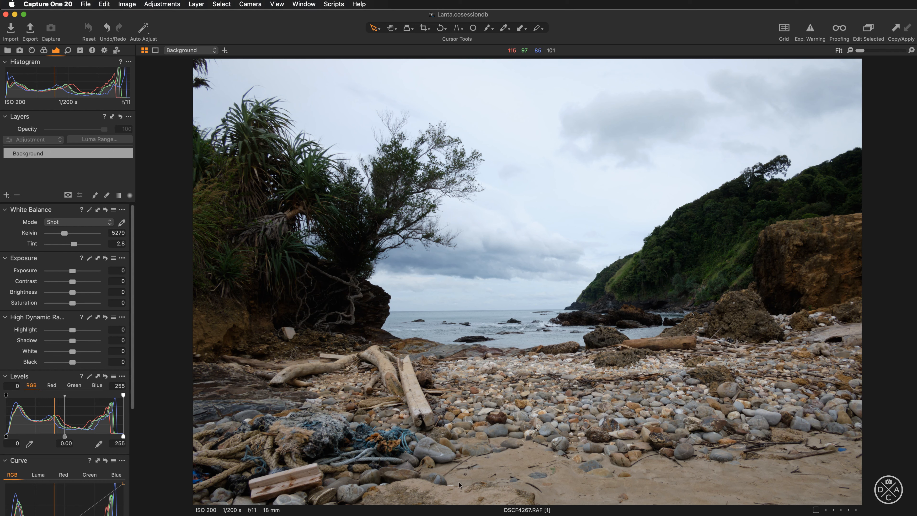
Step: Examine the beach foreground, and at 400% the tree branches and palm leaf edges against the sky, for colour fringing
{"action": "scroll", "coordinate": [490, 439], "scroll_direction": "up", "scroll_amount": 2}
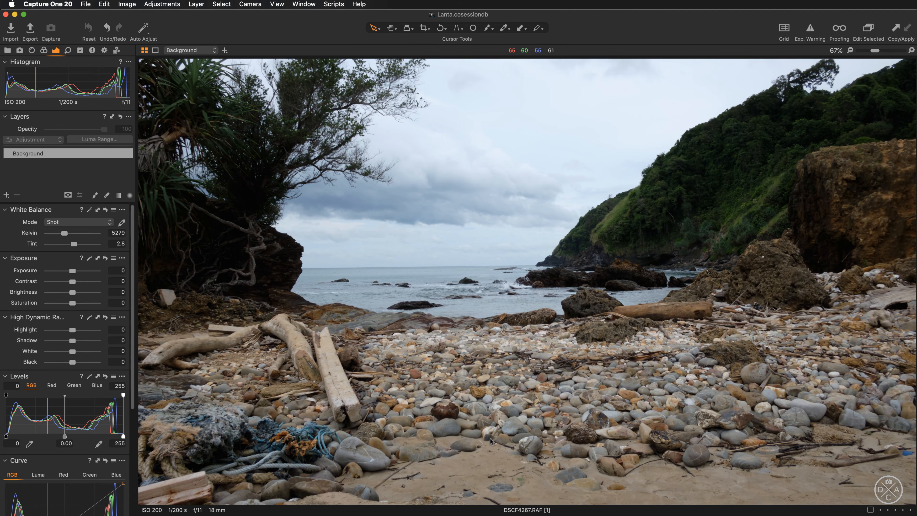
{"action": "scroll", "coordinate": [490, 438], "scroll_direction": "up", "scroll_amount": 1}
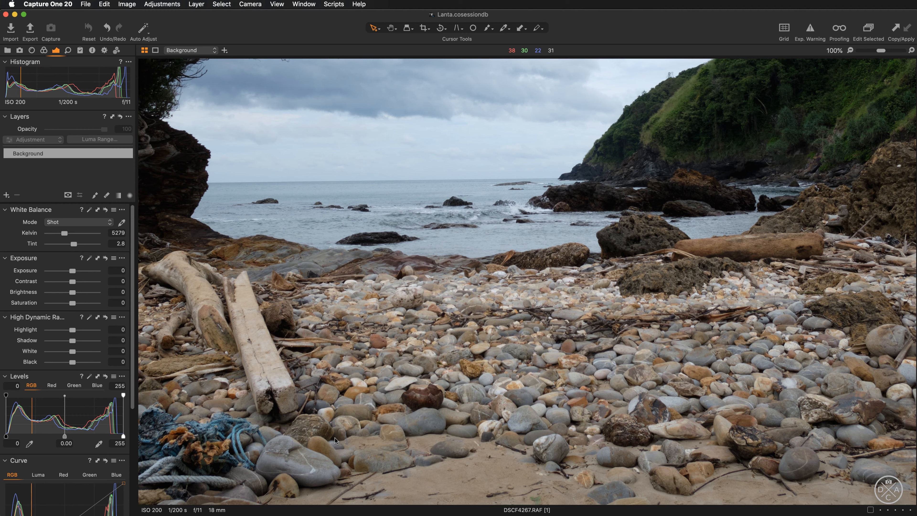
{"action": "left_click_drag", "start_coordinate": [322, 450], "coordinate": [507, 326]}
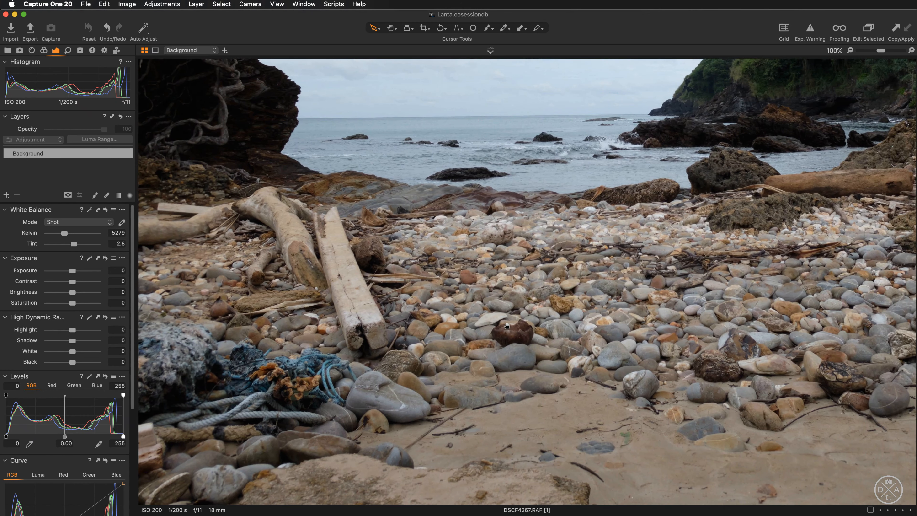
{"action": "double_click", "coordinate": [475, 325]}
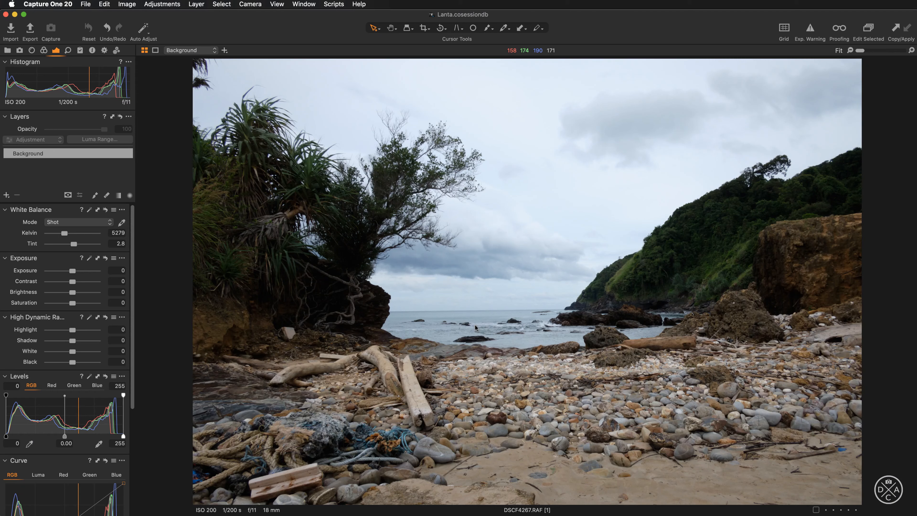
{"action": "double_click", "coordinate": [361, 269]}
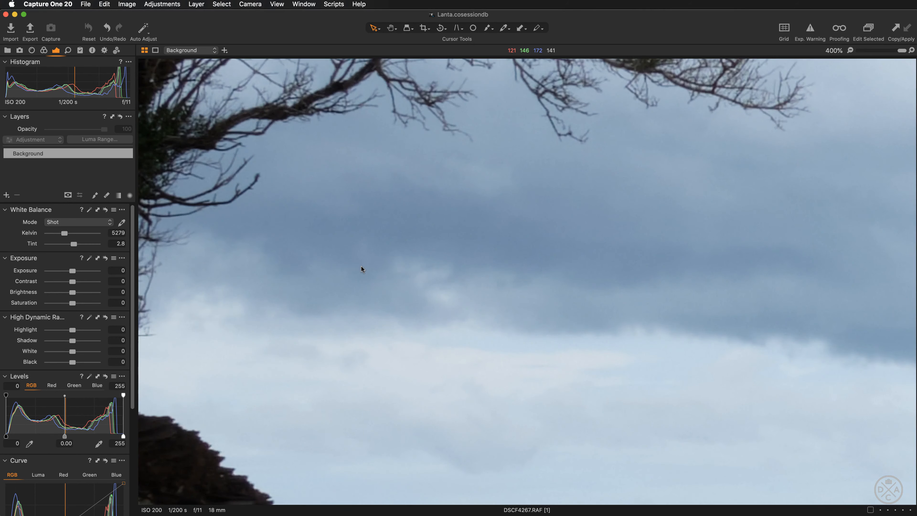
{"action": "left_click_drag", "start_coordinate": [305, 172], "coordinate": [534, 313]}
{"action": "left_click_drag", "start_coordinate": [321, 136], "coordinate": [478, 206]}
{"action": "left_click_drag", "start_coordinate": [553, 94], "coordinate": [510, 282]}
{"action": "left_click_drag", "start_coordinate": [520, 152], "coordinate": [473, 282]}
{"action": "left_click_drag", "start_coordinate": [480, 246], "coordinate": [471, 284]}
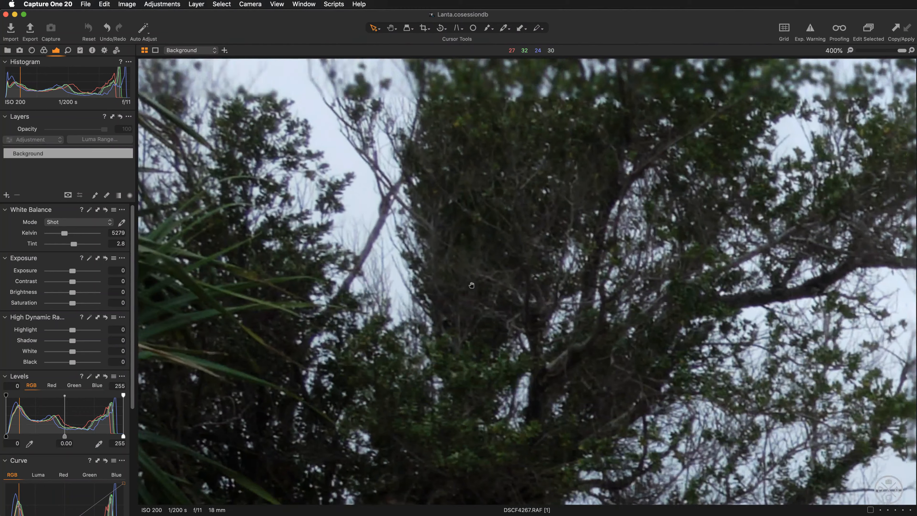
{"action": "left_click_drag", "start_coordinate": [484, 112], "coordinate": [490, 260]}
{"action": "left_click_drag", "start_coordinate": [517, 123], "coordinate": [448, 352]}
{"action": "left_click_drag", "start_coordinate": [513, 220], "coordinate": [594, 361]}
{"action": "left_click_drag", "start_coordinate": [352, 359], "coordinate": [545, 334]}
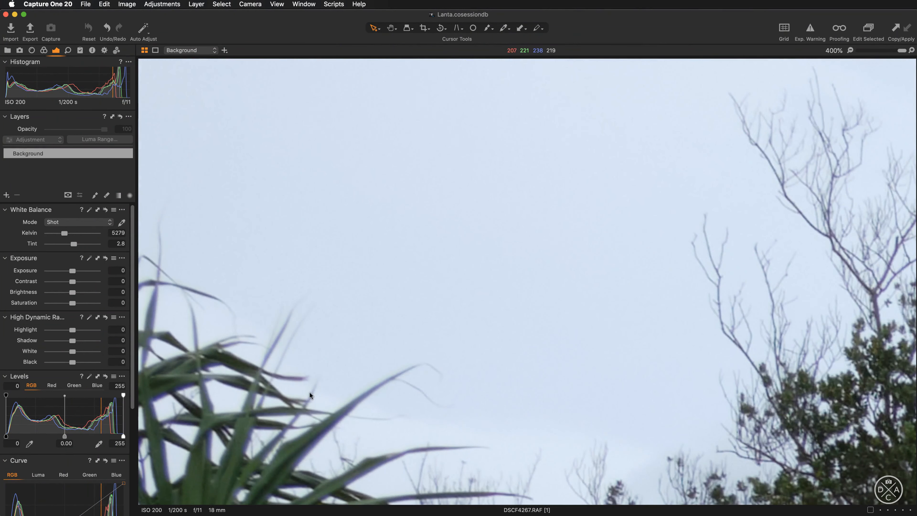
{"action": "left_click_drag", "start_coordinate": [293, 389], "coordinate": [604, 335]}
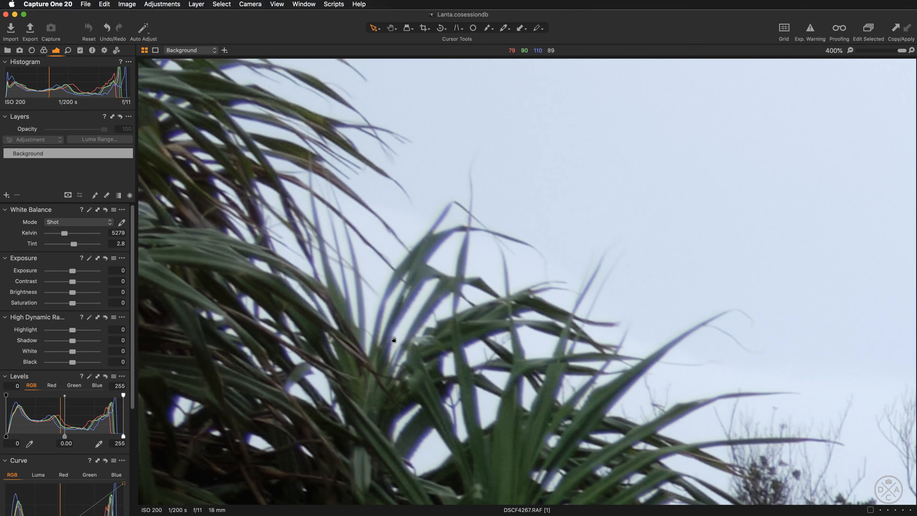
{"action": "left_click_drag", "start_coordinate": [275, 207], "coordinate": [380, 320]}
{"action": "left_click_drag", "start_coordinate": [266, 156], "coordinate": [559, 273]}
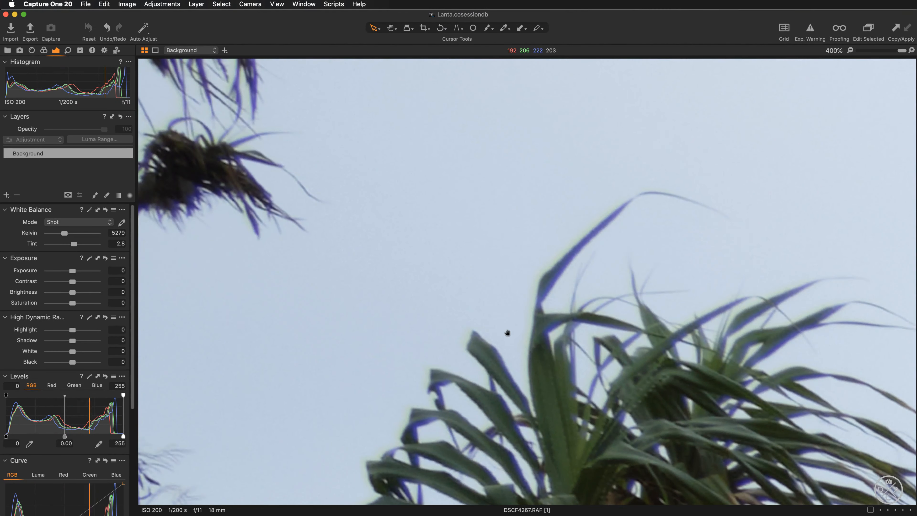
{"action": "left_click_drag", "start_coordinate": [620, 382], "coordinate": [448, 271]}
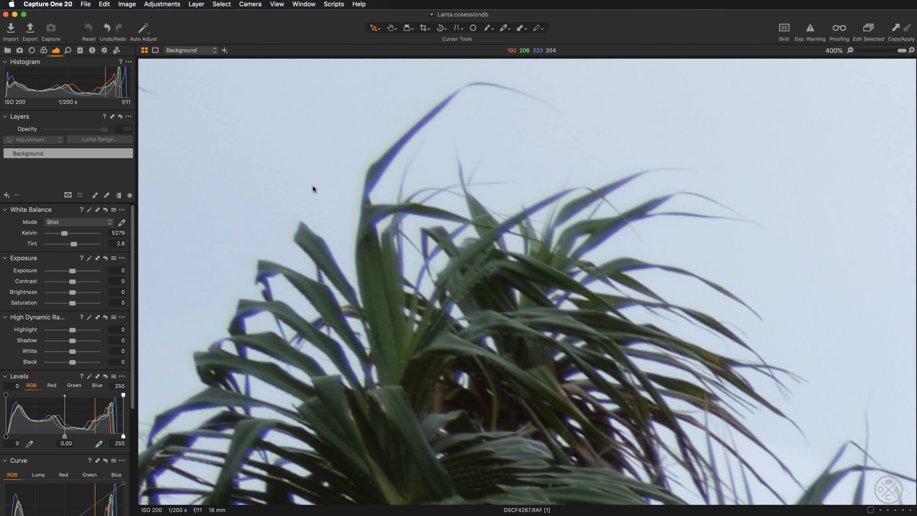
Step: Run the Analyze option for the lens correction's chromatic aberration
{"action": "left_click", "coordinate": [32, 50]}
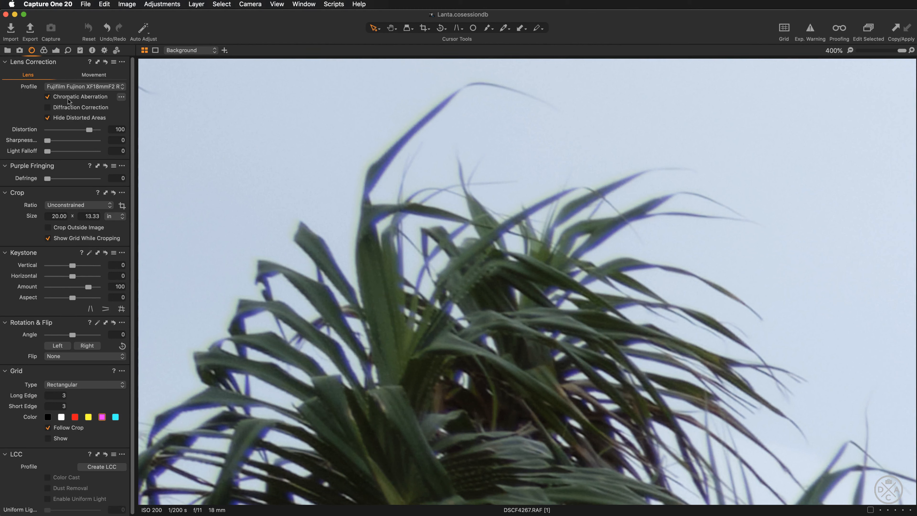
{"action": "left_click", "coordinate": [122, 96]}
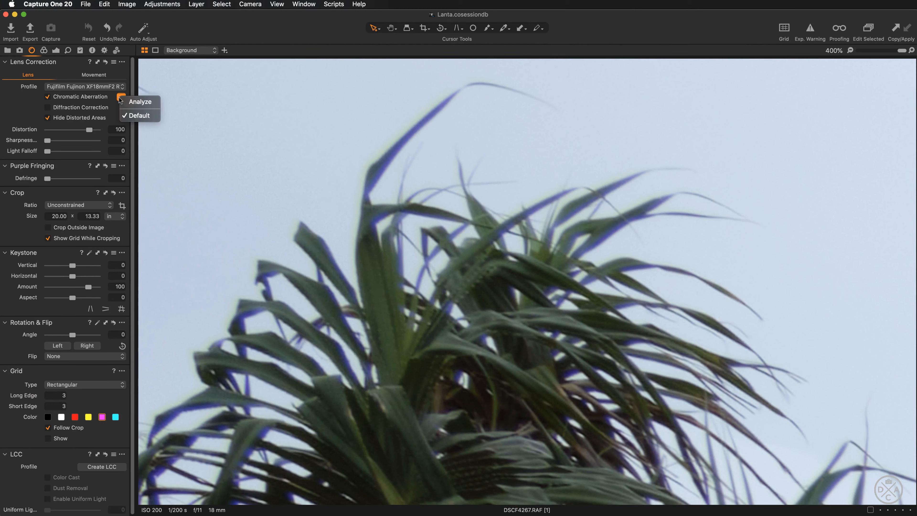
{"action": "left_click", "coordinate": [137, 103]}
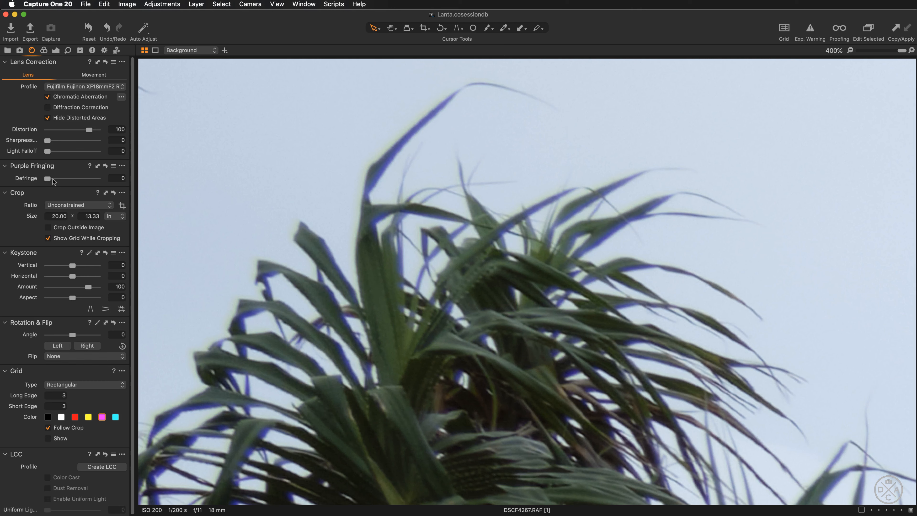
Step: Set the Purple Fringing Defringe to 100 and check the palm leaf edges with and without it
{"action": "left_click_drag", "start_coordinate": [47, 179], "coordinate": [100, 180]}
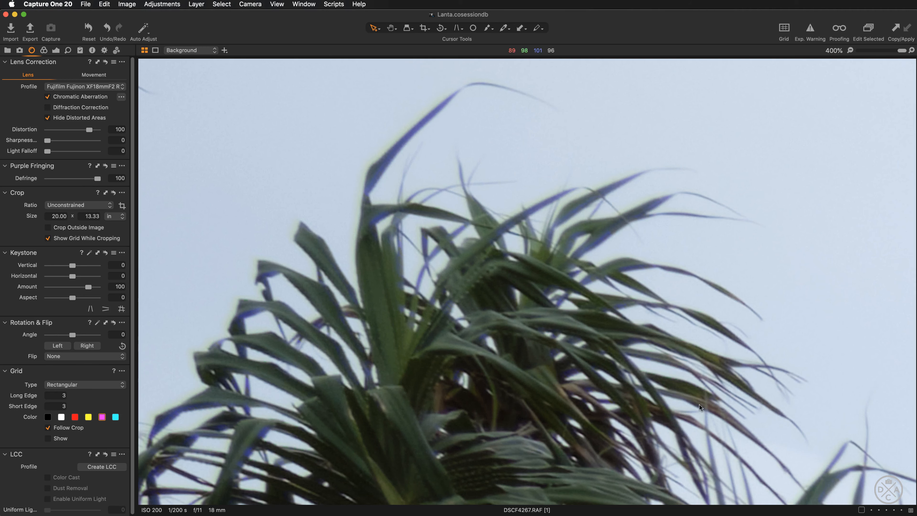
{"action": "left_click_drag", "start_coordinate": [737, 414], "coordinate": [491, 231]}
{"action": "left_click_drag", "start_coordinate": [693, 423], "coordinate": [485, 240]}
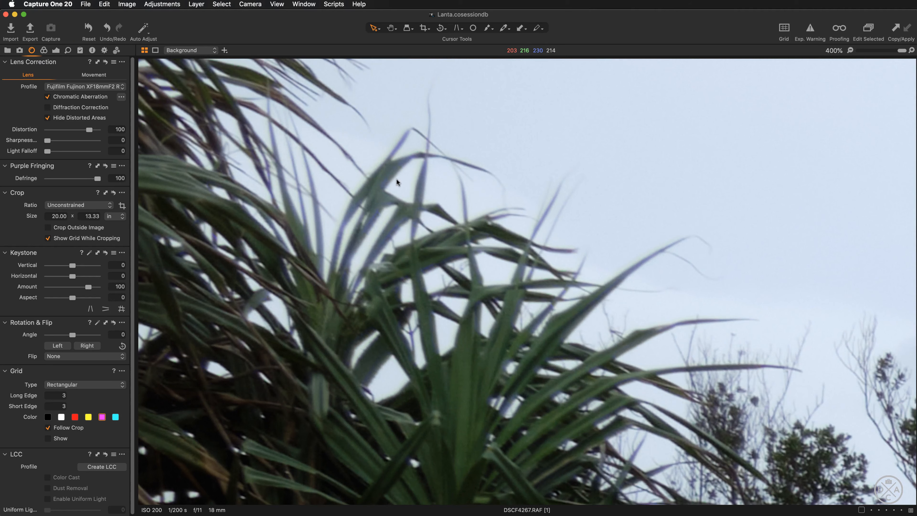
{"action": "scroll", "coordinate": [396, 181], "scroll_direction": "down", "scroll_amount": 3}
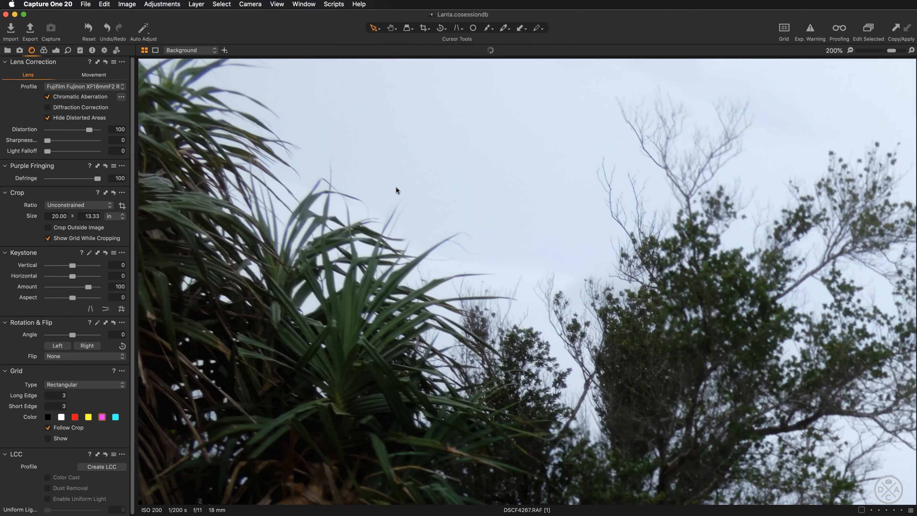
{"action": "left_click_drag", "start_coordinate": [294, 164], "coordinate": [553, 239]}
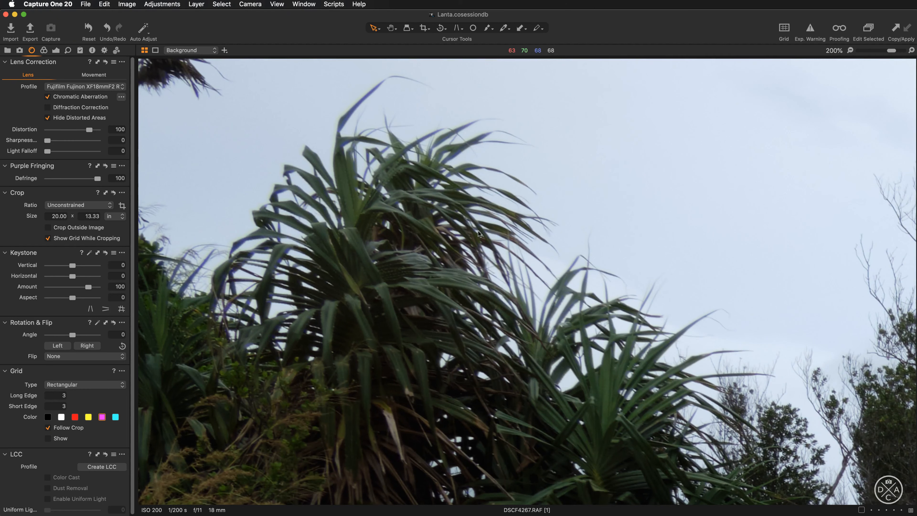
{"action": "scroll", "coordinate": [478, 231], "scroll_direction": "up", "scroll_amount": 3}
{"action": "left_click_drag", "start_coordinate": [576, 253], "coordinate": [475, 184]}
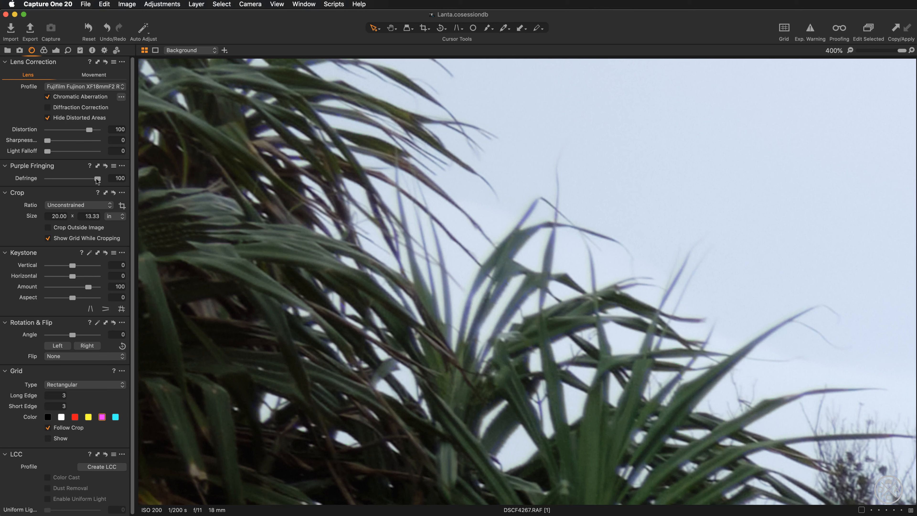
{"action": "double_click", "coordinate": [24, 179]}
{"action": "double_click", "coordinate": [23, 179]}
Step: Straighten the whole photo along the sea horizon with a rotation angle of 0.8
{"action": "key", "text": "super+0"}
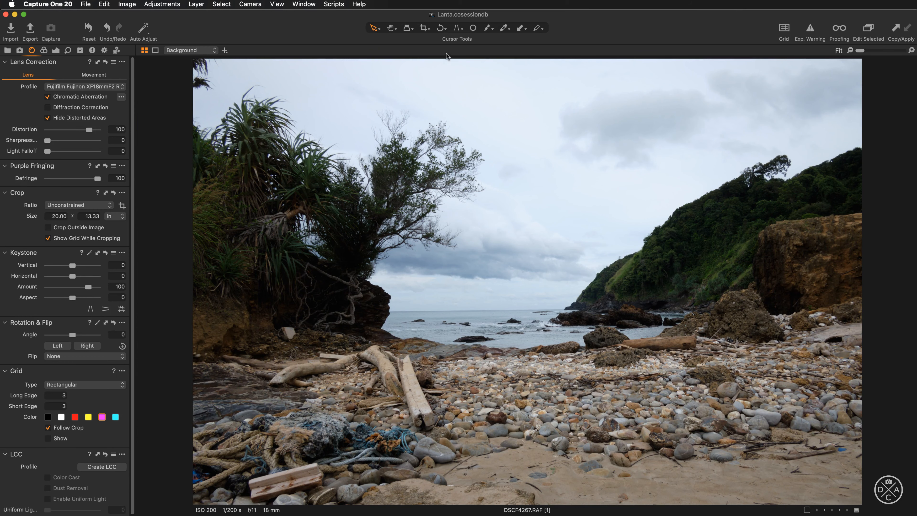
{"action": "left_click", "coordinate": [441, 28]}
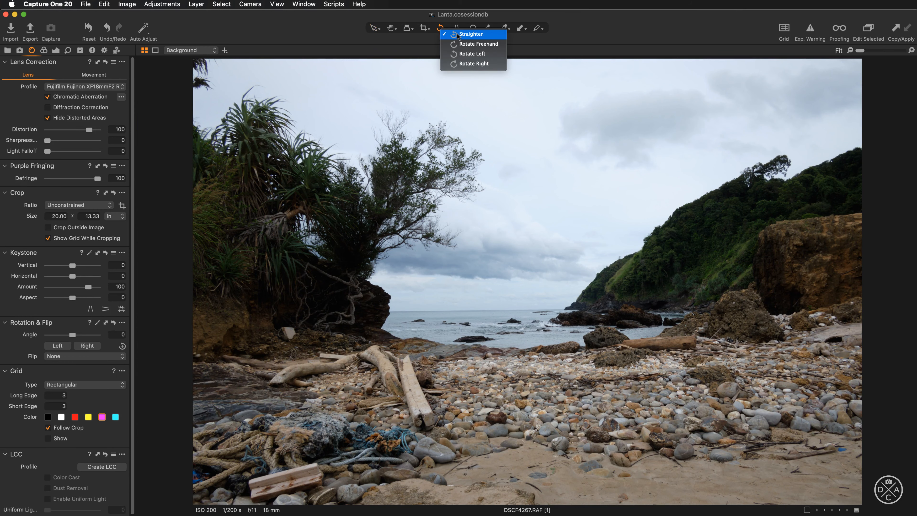
{"action": "left_click", "coordinate": [457, 35]}
{"action": "left_click_drag", "start_coordinate": [185, 316], "coordinate": [909, 305]}
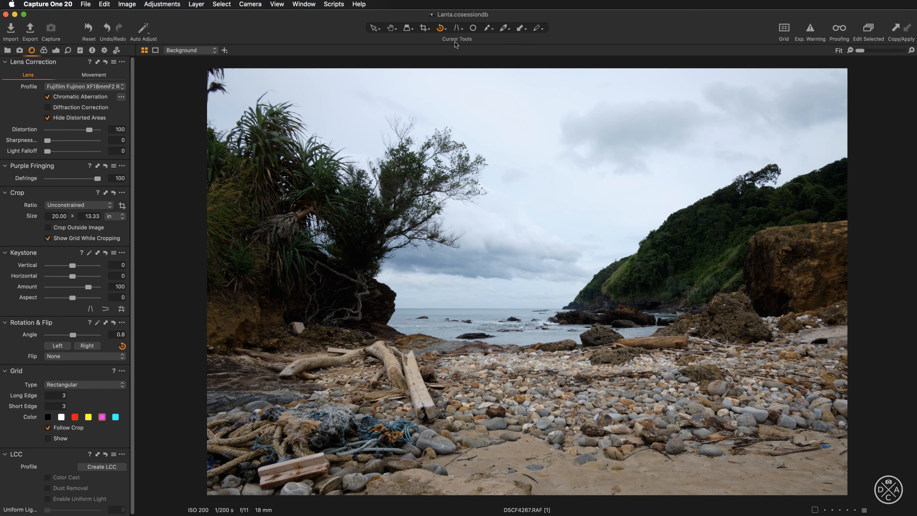
{"action": "left_click", "coordinate": [376, 31]}
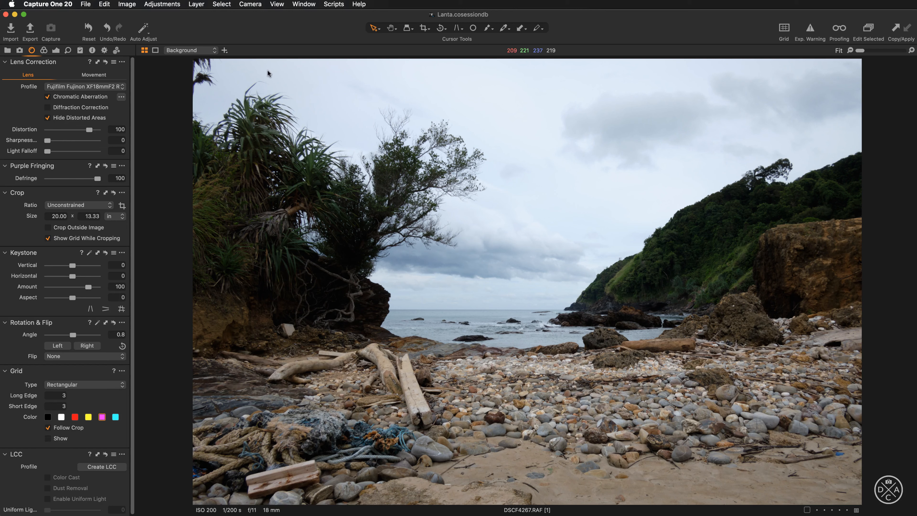
Step: Apply automatic levels to the Background layer and set the levels midtone to -0.04
{"action": "left_click", "coordinate": [55, 51]}
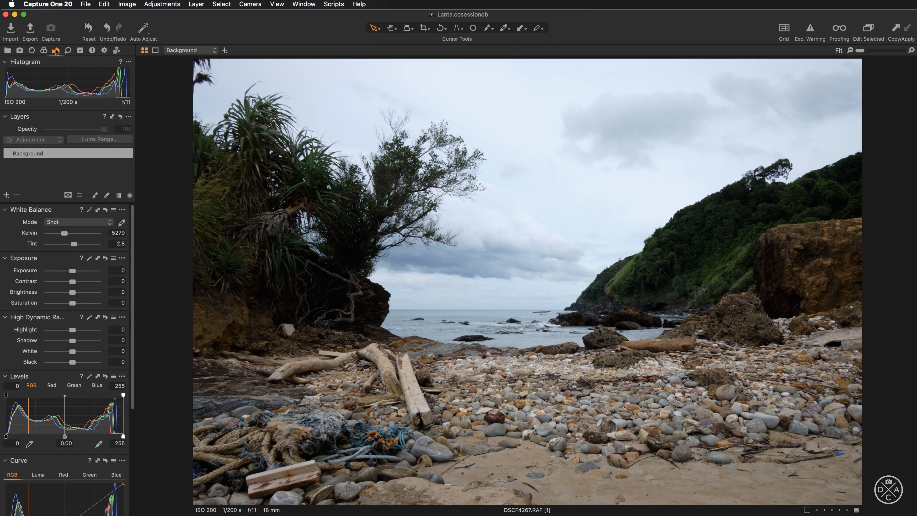
{"action": "left_click", "coordinate": [80, 153]}
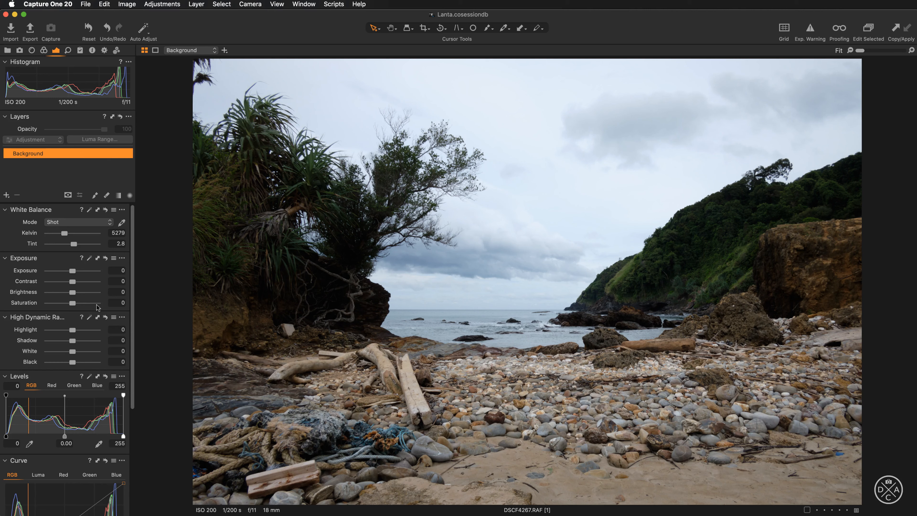
{"action": "left_click", "coordinate": [90, 377]}
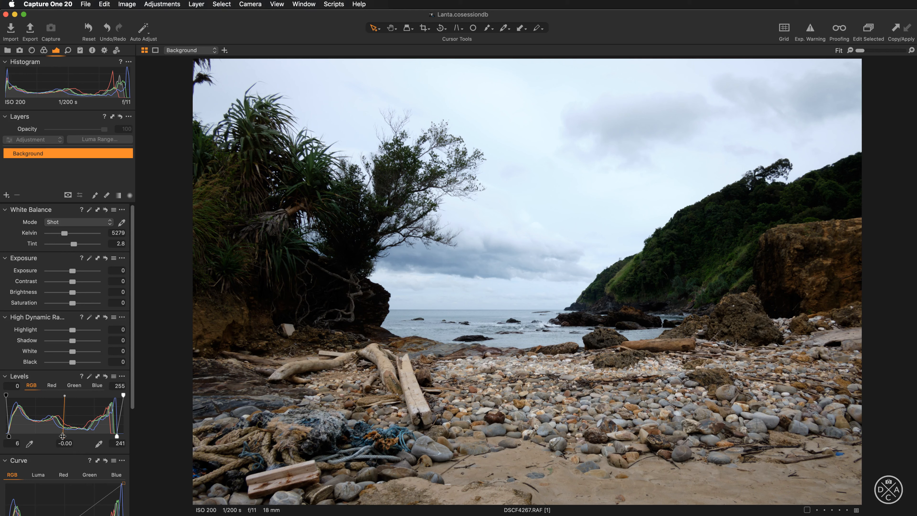
{"action": "left_click_drag", "start_coordinate": [62, 437], "coordinate": [64, 436]}
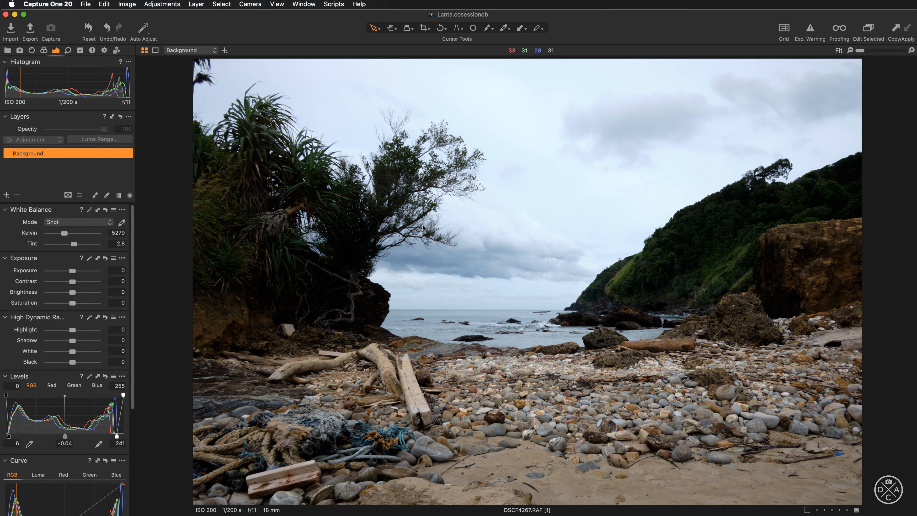
Step: Set the High Dynamic Range Highlight to -18, using the exposure warning to check clipped areas and switching it off again
{"action": "left_click", "coordinate": [810, 30]}
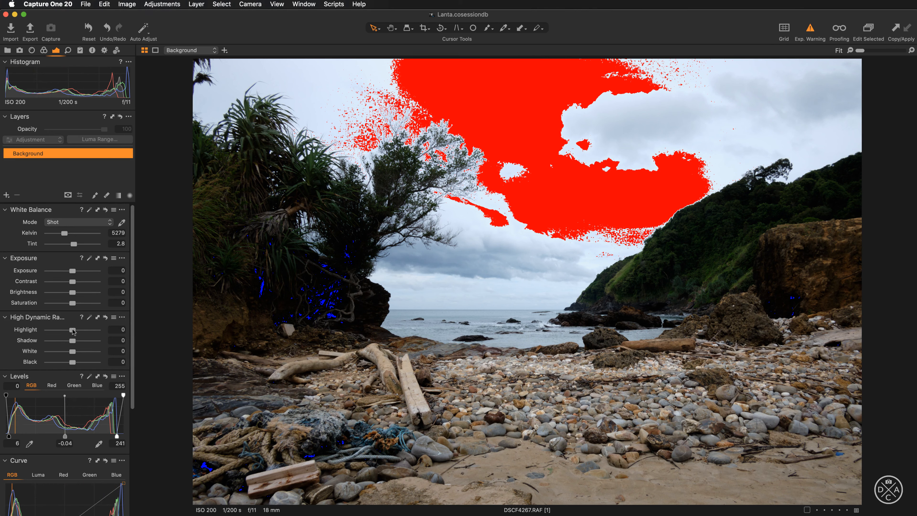
{"action": "left_click_drag", "start_coordinate": [72, 330], "coordinate": [69, 332]}
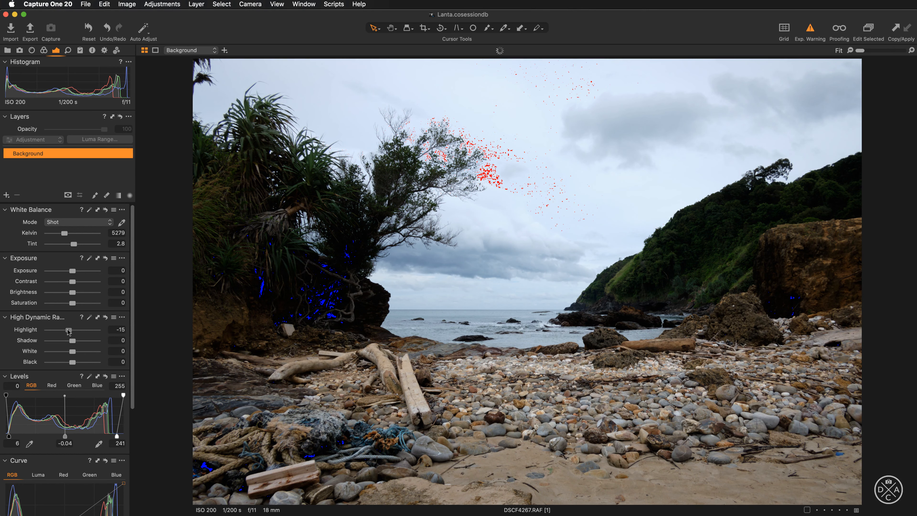
{"action": "left_click_drag", "start_coordinate": [69, 332], "coordinate": [67, 331]}
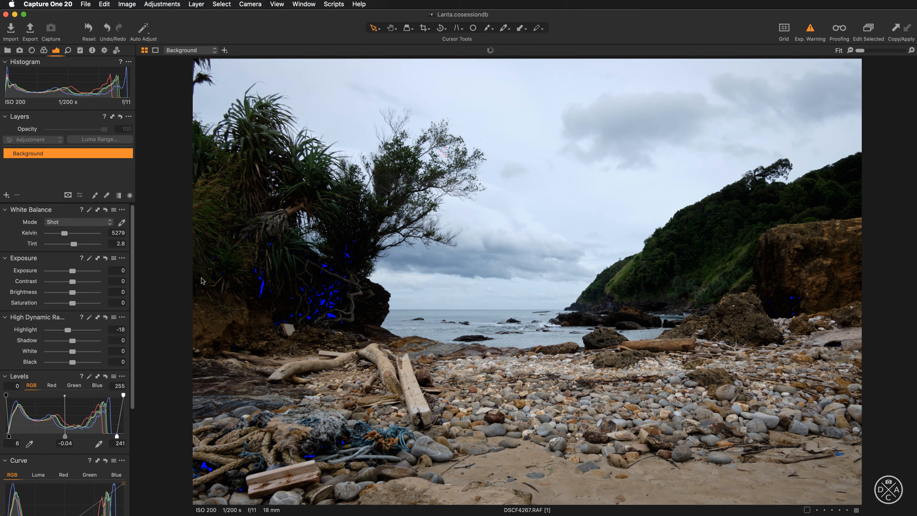
{"action": "left_click", "coordinate": [809, 32]}
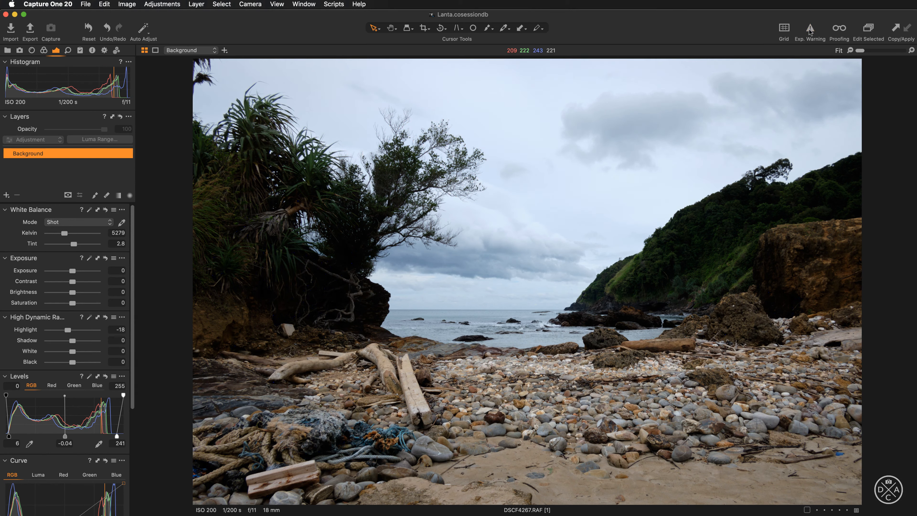
{"action": "left_click", "coordinate": [809, 29]}
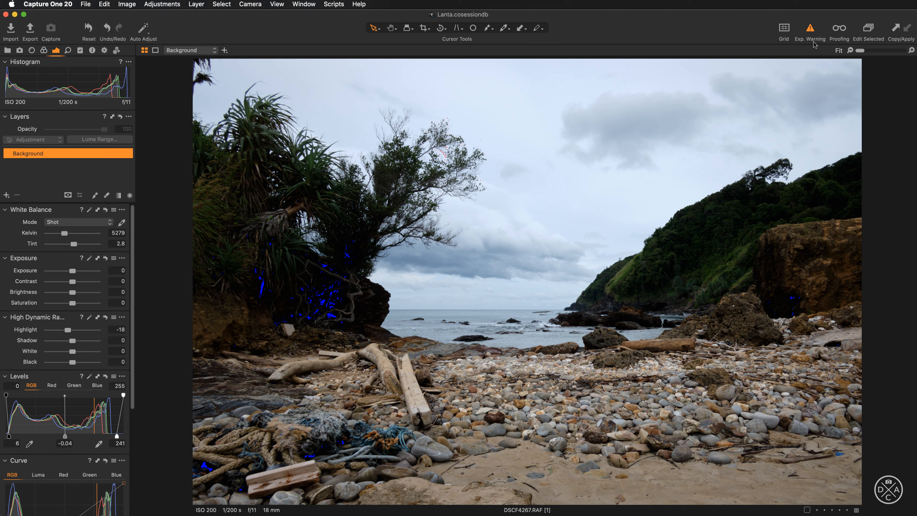
{"action": "left_click", "coordinate": [811, 29]}
Step: Add a new filled adjustment layer and name it HDR
{"action": "left_click", "coordinate": [6, 195]}
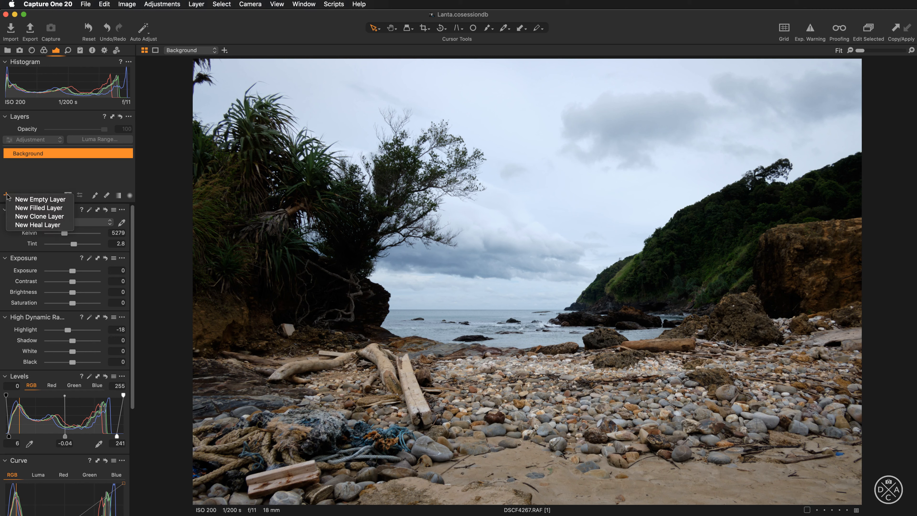
{"action": "left_click", "coordinate": [27, 208]}
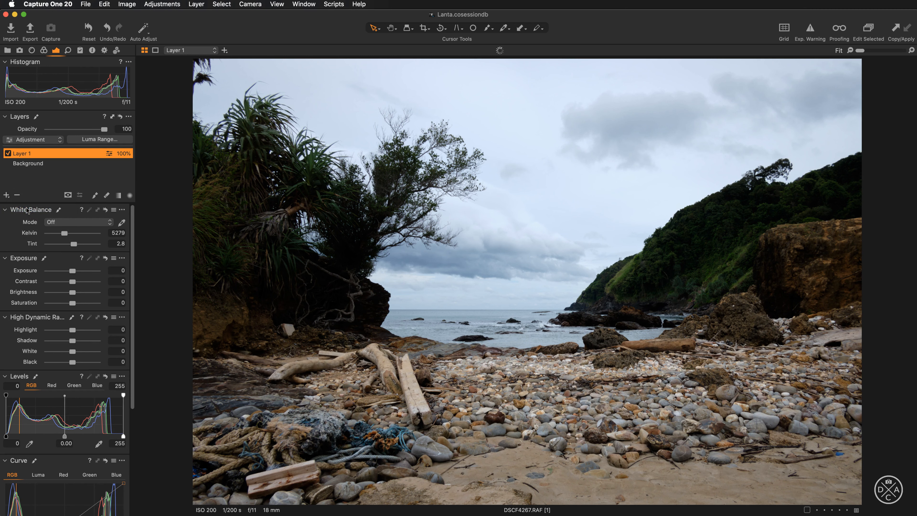
{"action": "double_click", "coordinate": [36, 158]}
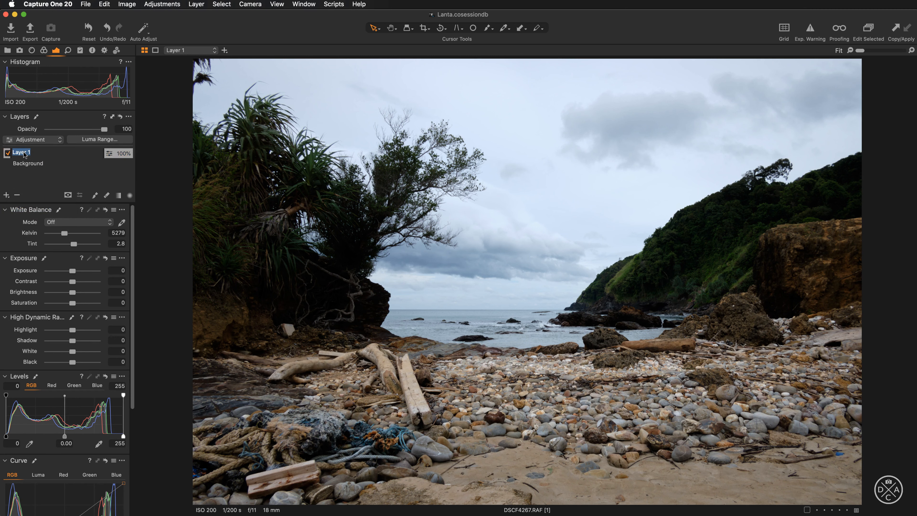
{"action": "type", "text": "HDR"}
{"action": "key", "text": "Return"}
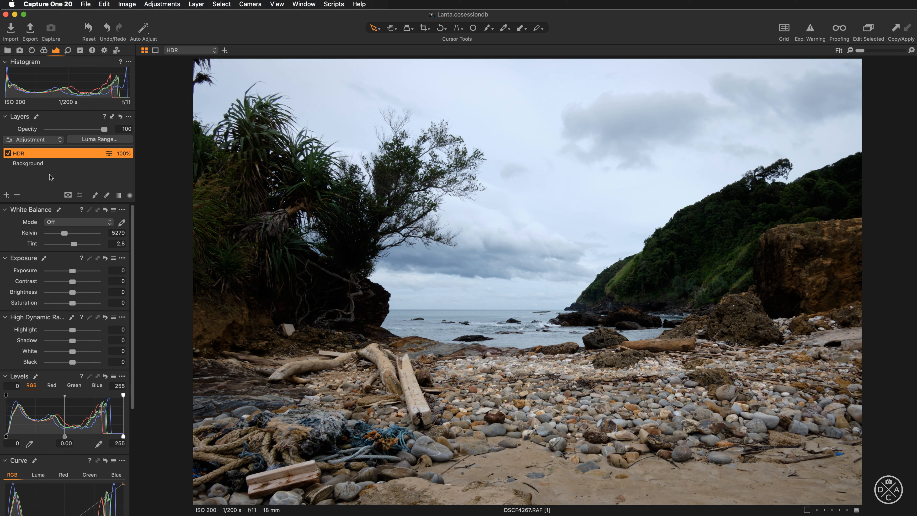
Step: Compare the Background and HDR layer settings, toggling the HDR layer's visibility off and back on
{"action": "left_click", "coordinate": [40, 163]}
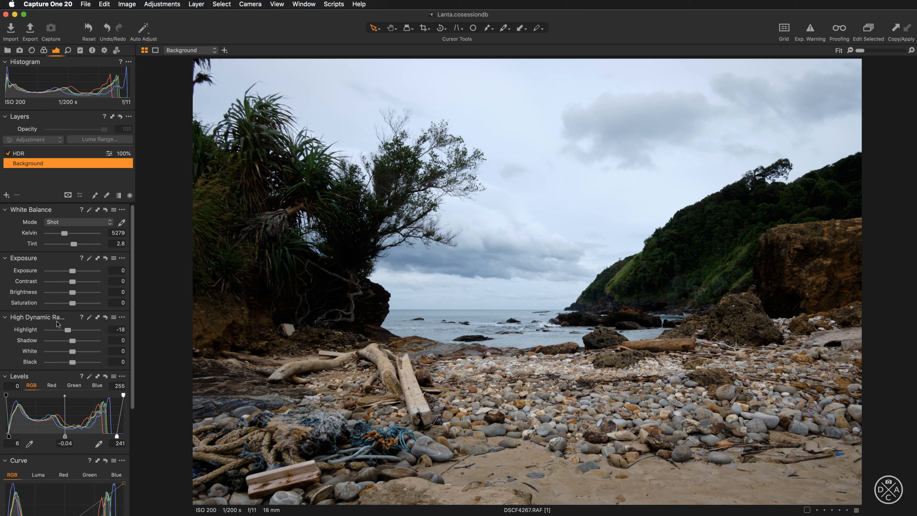
{"action": "left_click", "coordinate": [30, 153]}
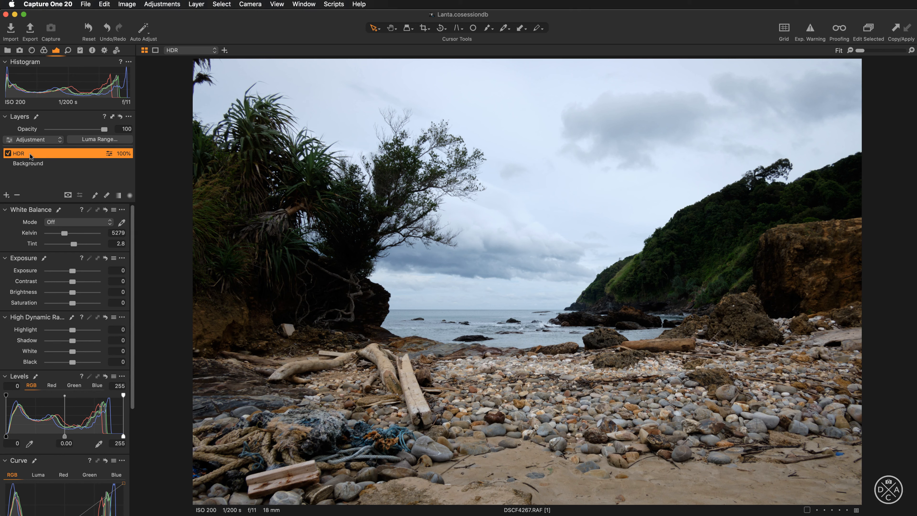
{"action": "left_click", "coordinate": [7, 153]}
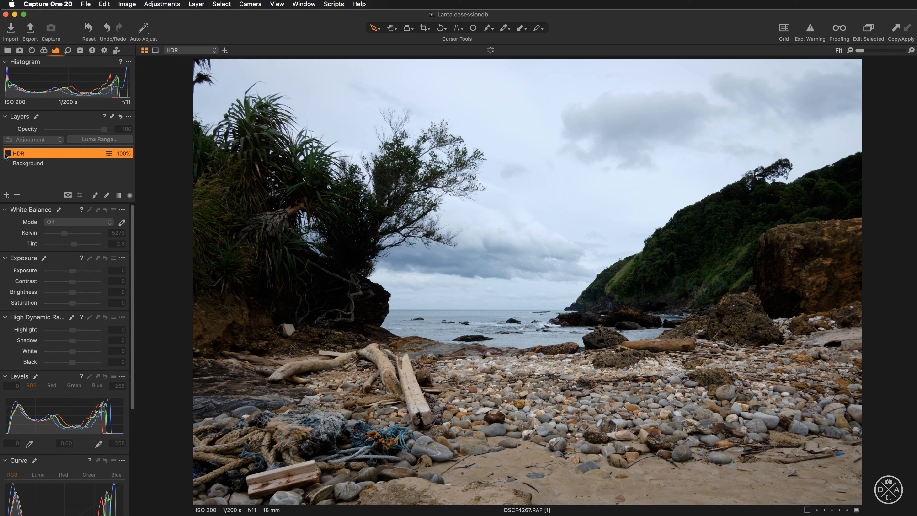
{"action": "left_click", "coordinate": [7, 153]}
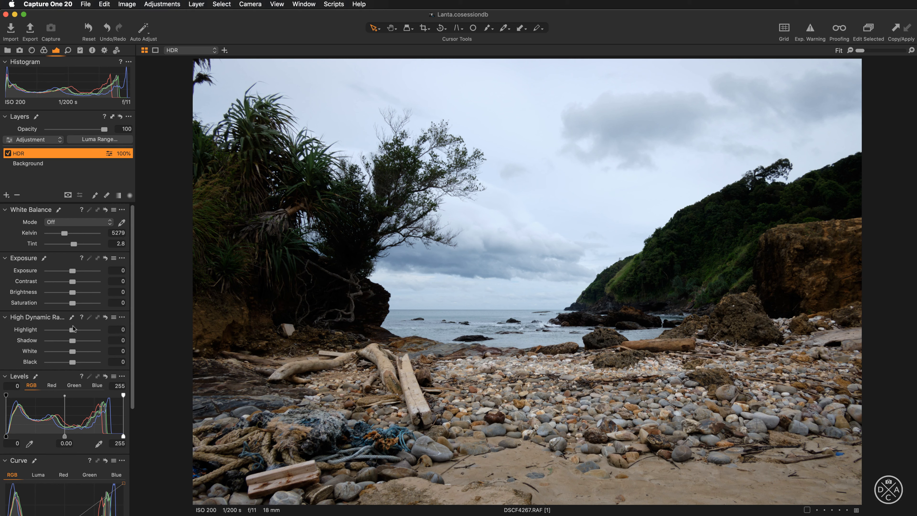
Step: Set the High Dynamic Range Shadow to 32 on the HDR layer
{"action": "left_click_drag", "start_coordinate": [72, 341], "coordinate": [81, 343]}
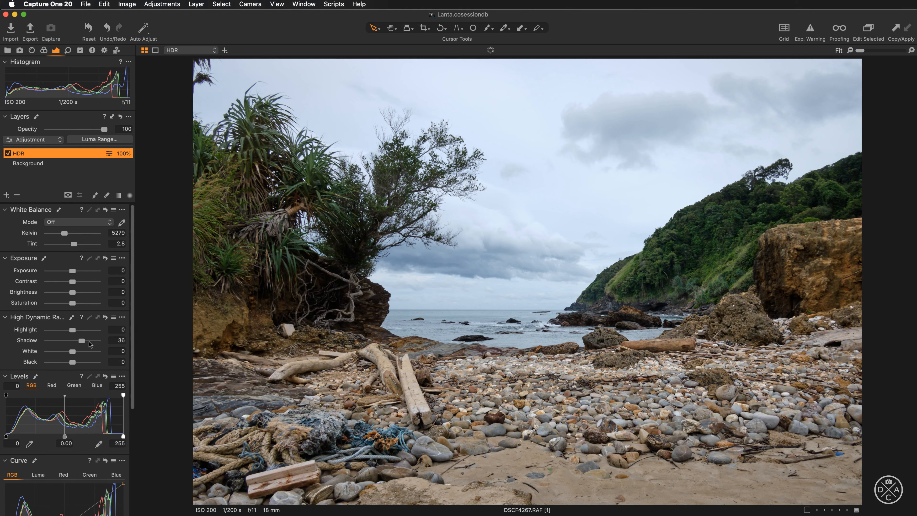
{"action": "left_click", "coordinate": [114, 339]}
{"action": "key", "text": "Down"}
{"action": "key", "text": "Down"}
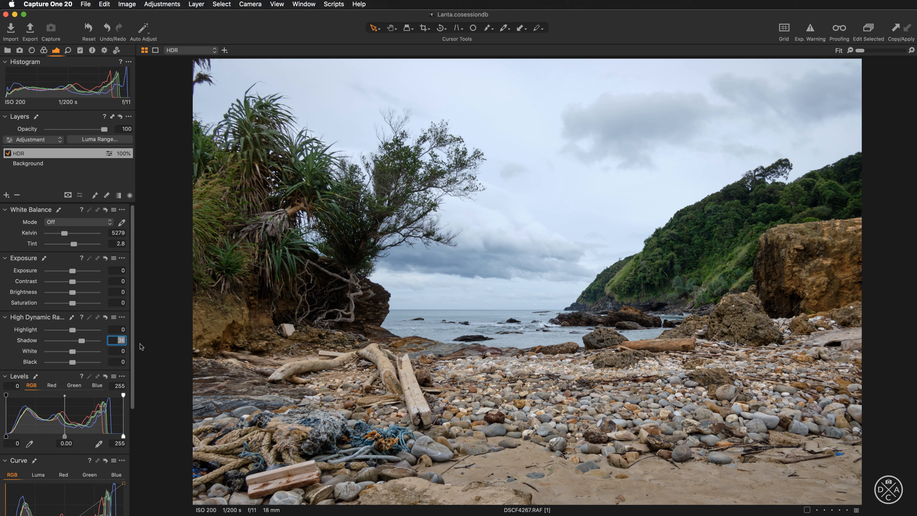
{"action": "key", "text": "Down"}
{"action": "key", "text": "Down"}
{"action": "key", "text": "Down"}
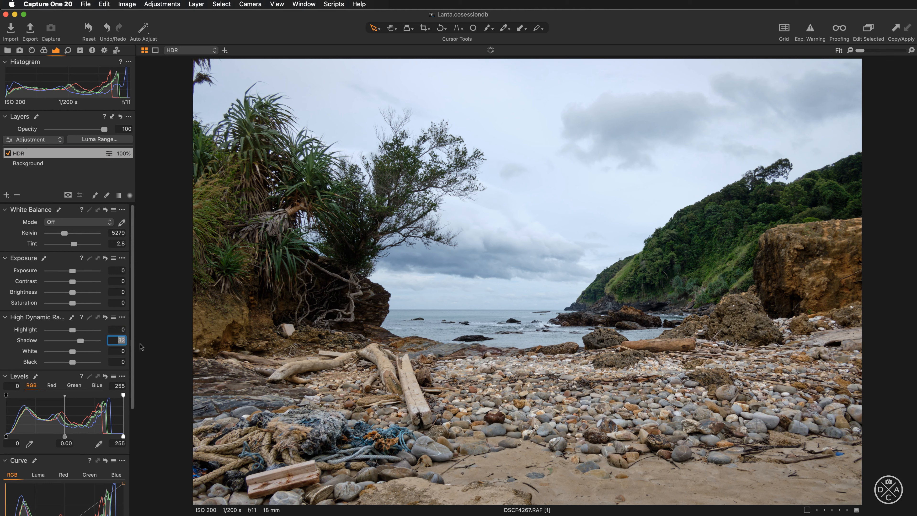
{"action": "key", "text": "Up"}
Step: Set the High Dynamic Range Highlight to -27 on the HDR layer
{"action": "left_click_drag", "start_coordinate": [73, 330], "coordinate": [66, 330]}
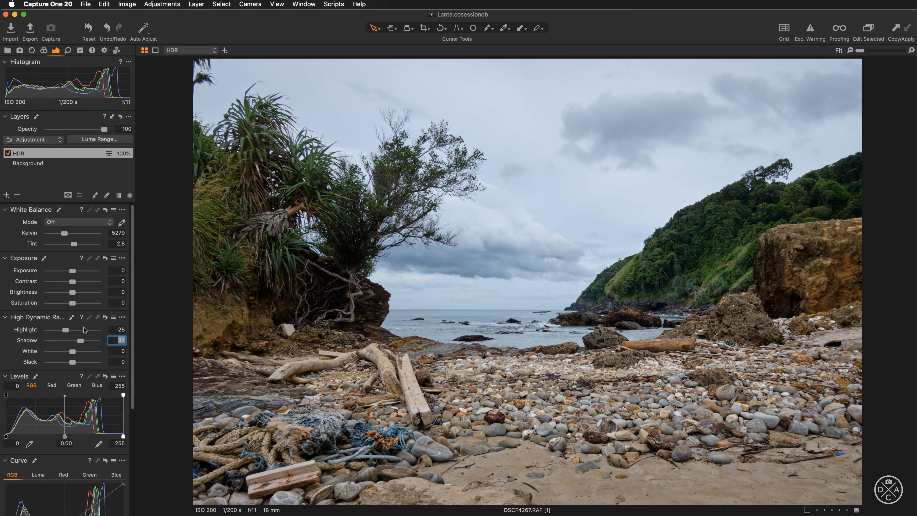
{"action": "left_click", "coordinate": [117, 329]}
{"action": "key", "text": "Up"}
{"action": "key", "text": "Up"}
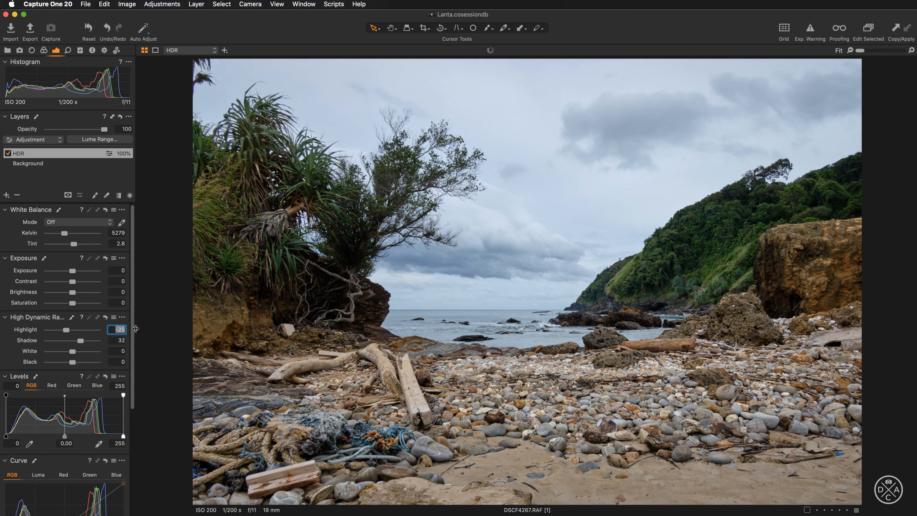
{"action": "key", "text": "Down"}
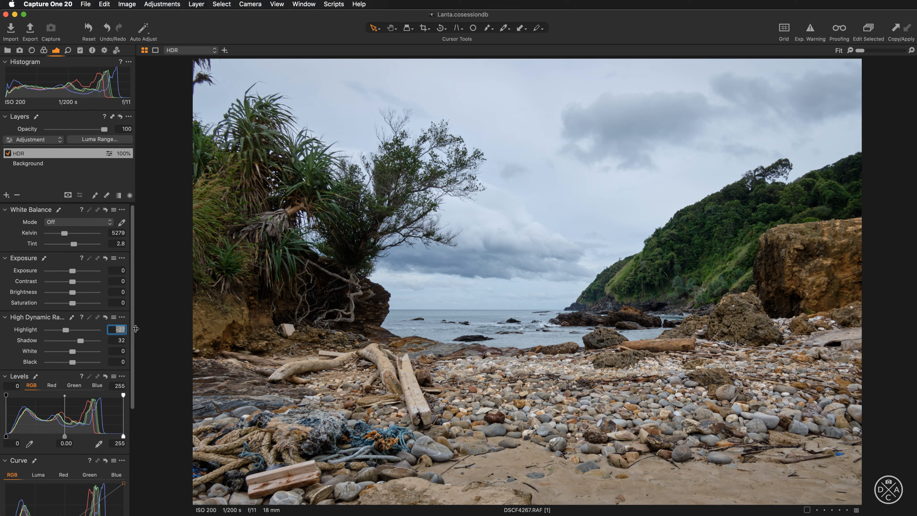
{"action": "left_click", "coordinate": [144, 334]}
Step: Add another new filled adjustment layer and name it CURVES
{"action": "left_click", "coordinate": [6, 195]}
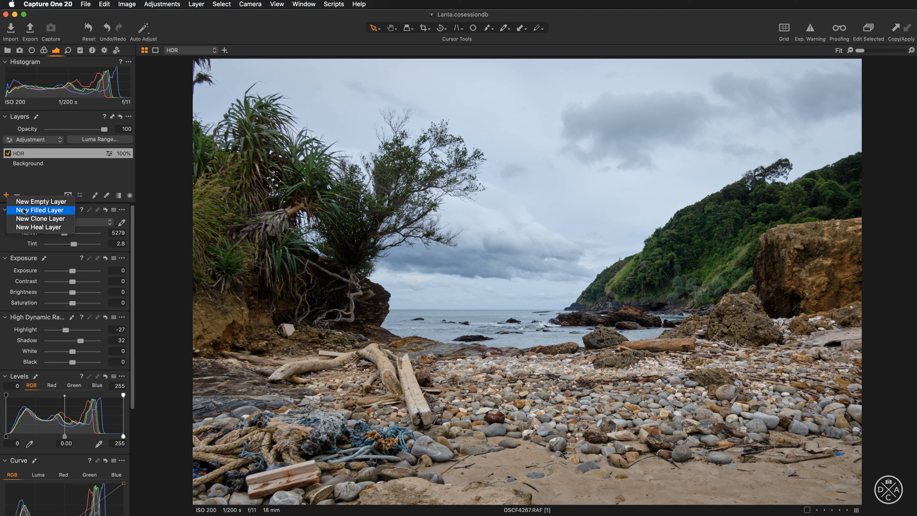
{"action": "left_click", "coordinate": [38, 210]}
{"action": "double_click", "coordinate": [25, 156]}
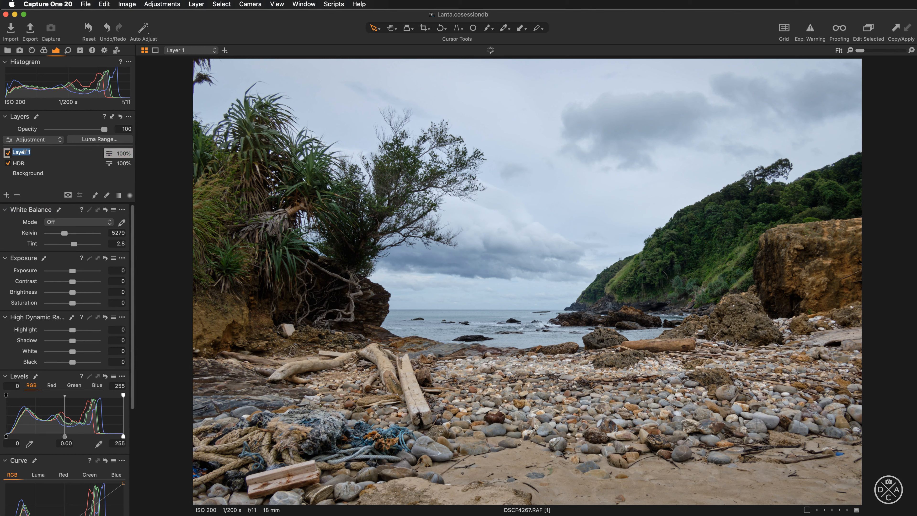
{"action": "type", "text": "CURVES"}
{"action": "key", "text": "Return"}
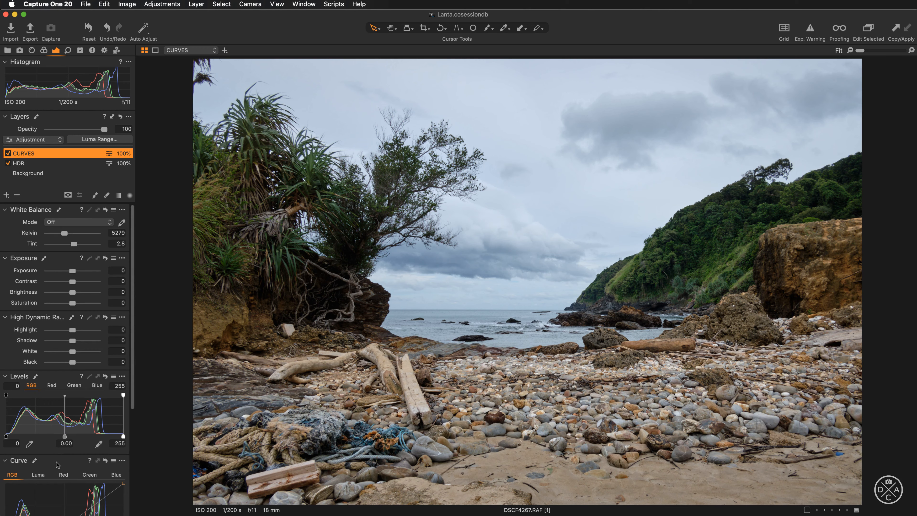
Step: Detach the Curve tool as an enlarged floating window clear of most of the photo, with the docked tools hidden
{"action": "left_click_drag", "start_coordinate": [56, 464], "coordinate": [223, 245]}
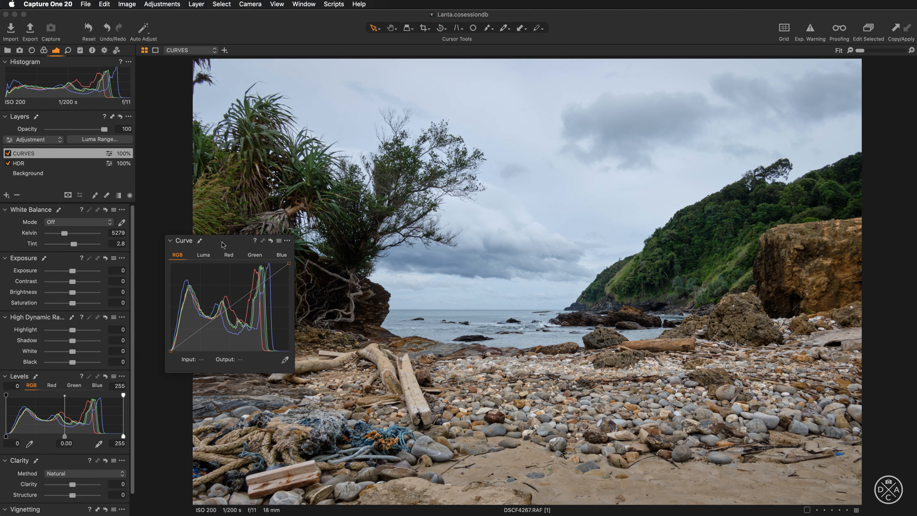
{"action": "key", "text": "super+t"}
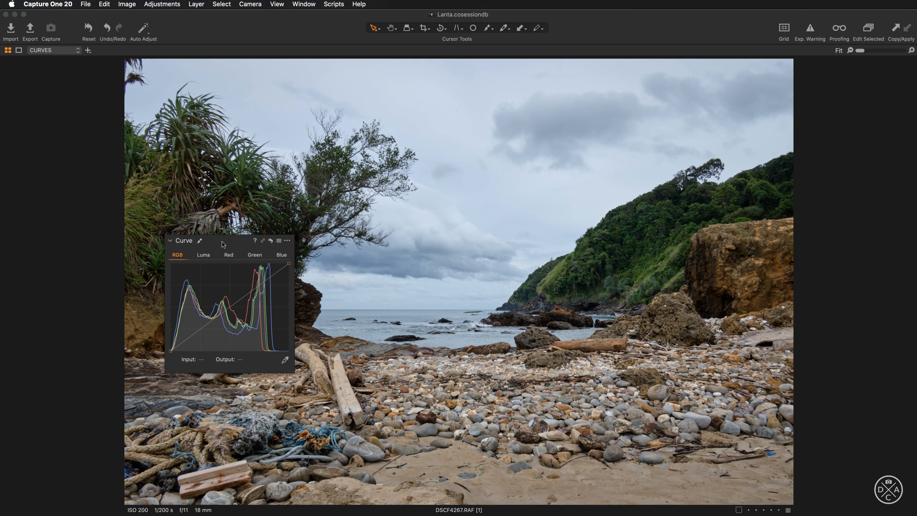
{"action": "left_click_drag", "start_coordinate": [222, 242], "coordinate": [70, 65]}
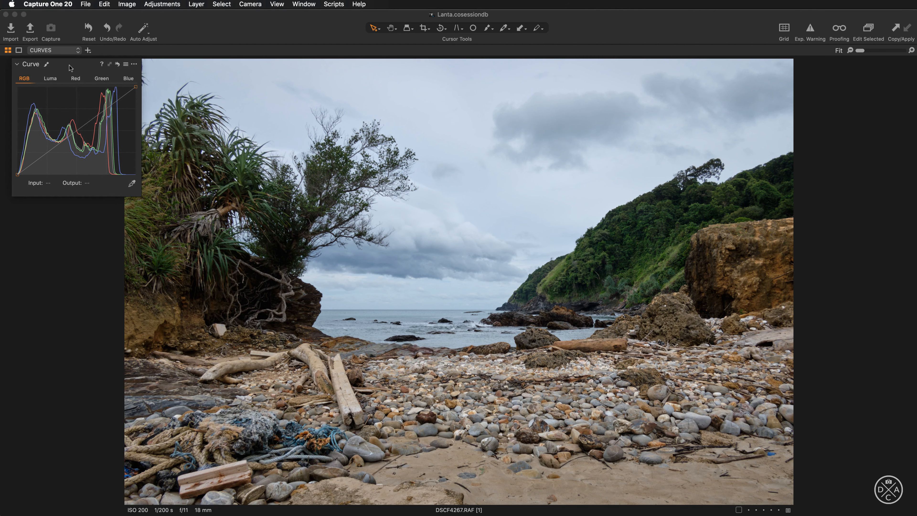
{"action": "left_click_drag", "start_coordinate": [141, 196], "coordinate": [254, 293]}
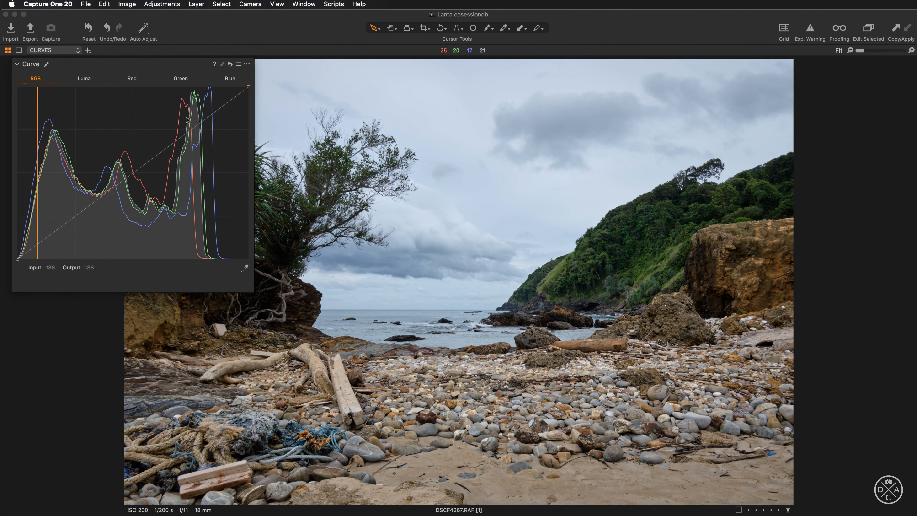
{"action": "left_click_drag", "start_coordinate": [181, 66], "coordinate": [174, 20]}
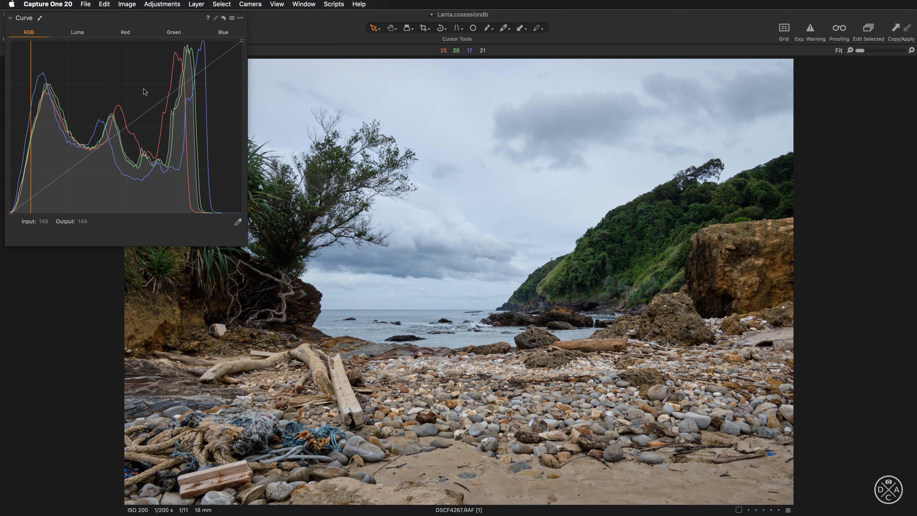
Step: Shape the RGB curve with midtone, shadow and highlight points, lowering the white endpoint slightly and placing the highlight point at about input 174, output 181
{"action": "left_click", "coordinate": [123, 127]}
{"action": "left_click", "coordinate": [176, 84]}
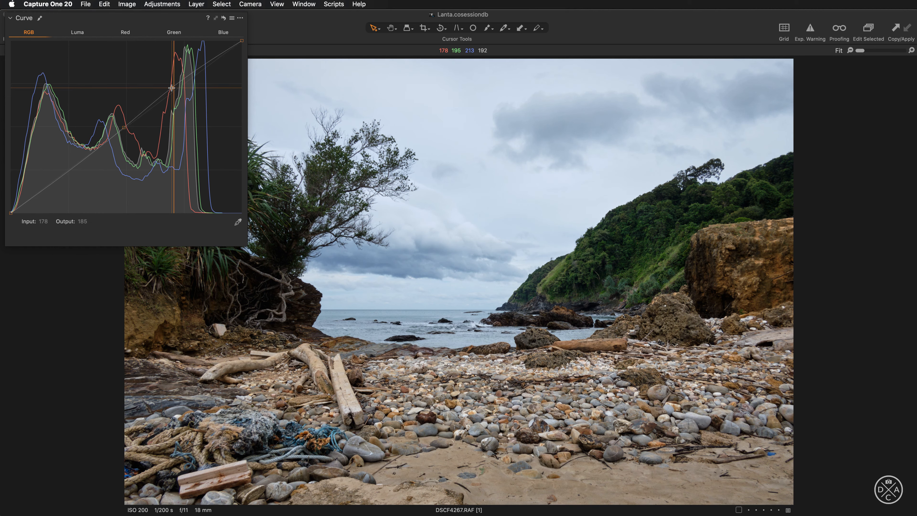
{"action": "left_click_drag", "start_coordinate": [170, 88], "coordinate": [169, 89]}
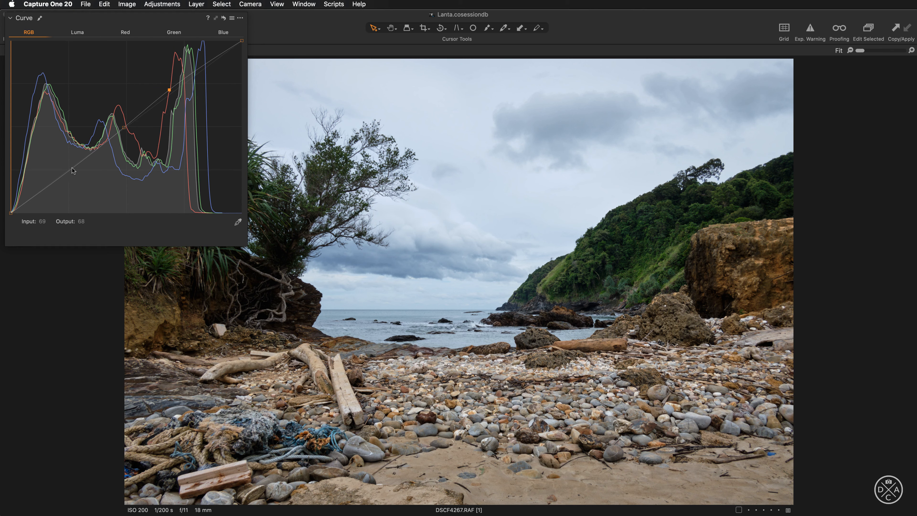
{"action": "left_click", "coordinate": [88, 156]}
{"action": "left_click_drag", "start_coordinate": [87, 156], "coordinate": [89, 157]}
{"action": "left_click_drag", "start_coordinate": [242, 42], "coordinate": [246, 51]}
{"action": "left_click_drag", "start_coordinate": [169, 90], "coordinate": [169, 91]}
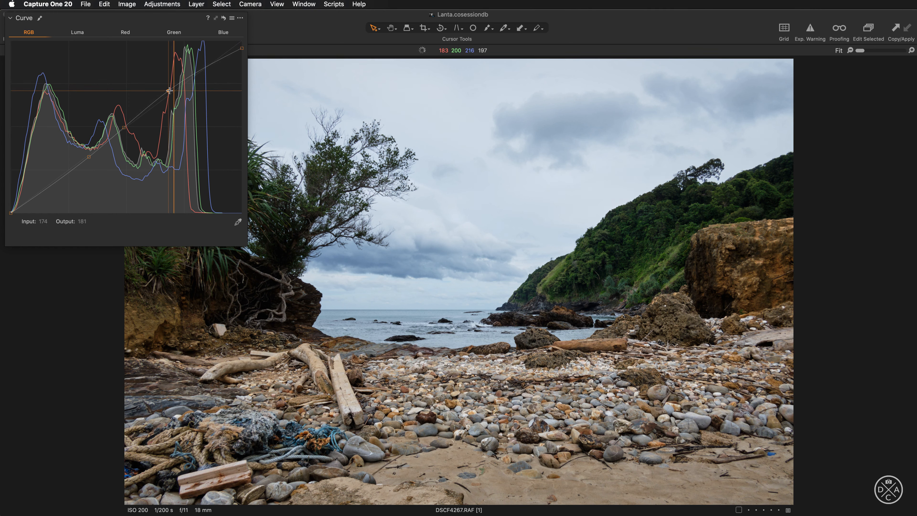
{"action": "left_click", "coordinate": [241, 48]}
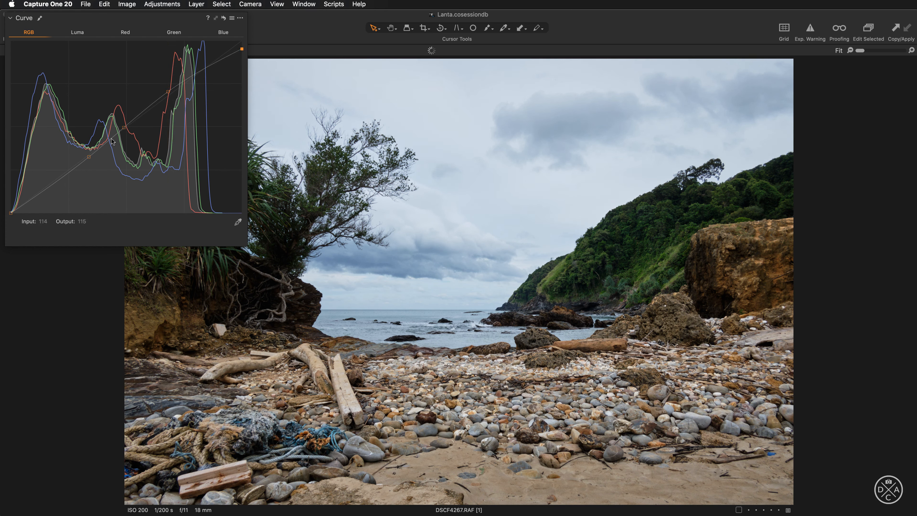
{"action": "left_click", "coordinate": [89, 156]}
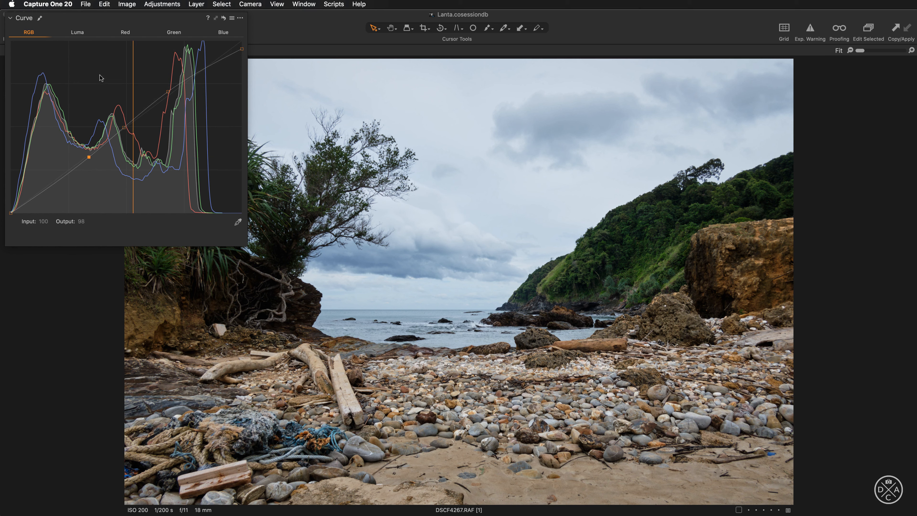
Step: Shape the Luma curve by raising the lower midtones to input 96, output 114, adding a highlight point and lowering the white endpoint
{"action": "left_click", "coordinate": [77, 33]}
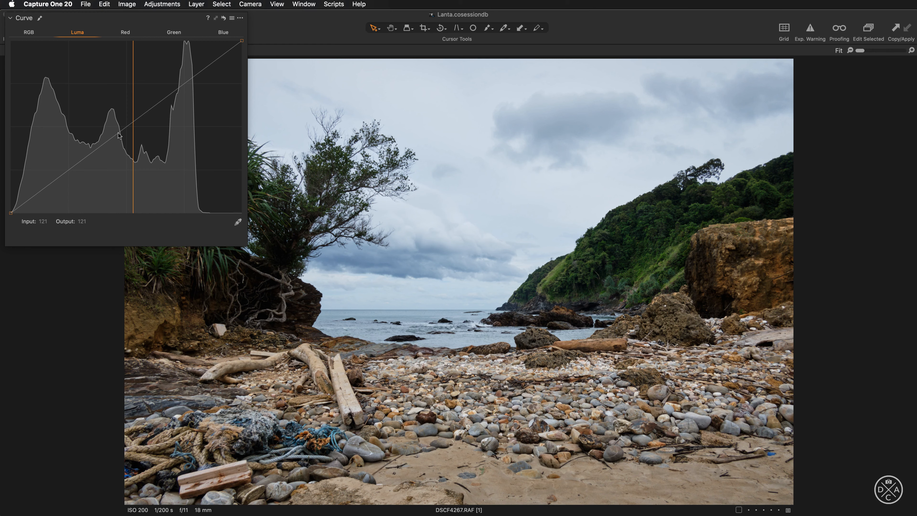
{"action": "left_click_drag", "start_coordinate": [118, 135], "coordinate": [97, 135]}
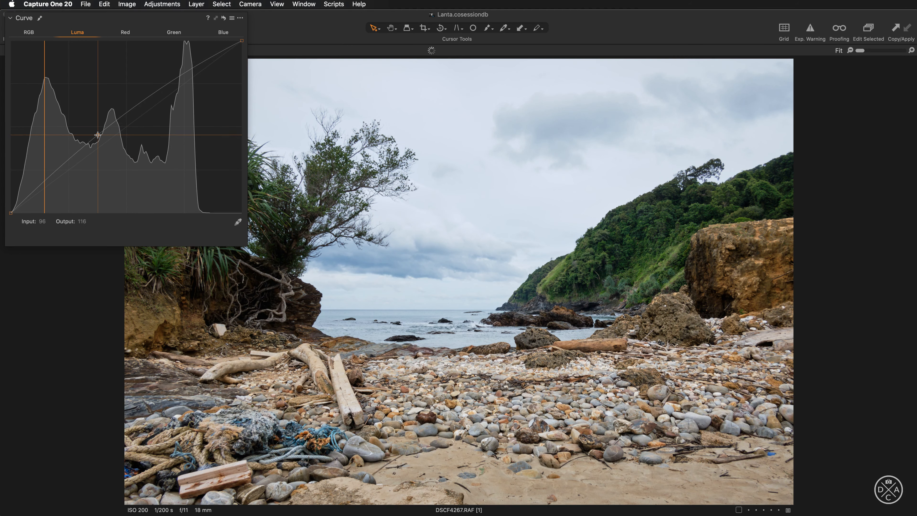
{"action": "left_click", "coordinate": [185, 75]}
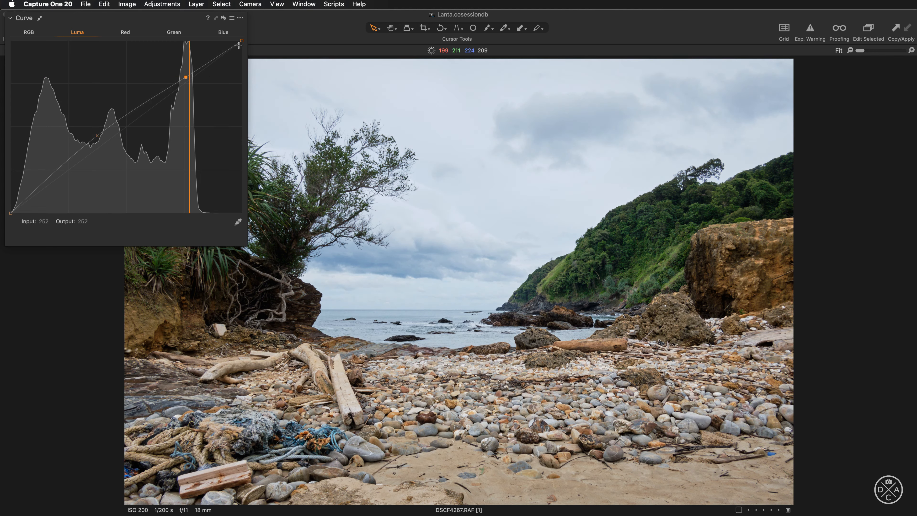
{"action": "left_click_drag", "start_coordinate": [242, 41], "coordinate": [242, 53]}
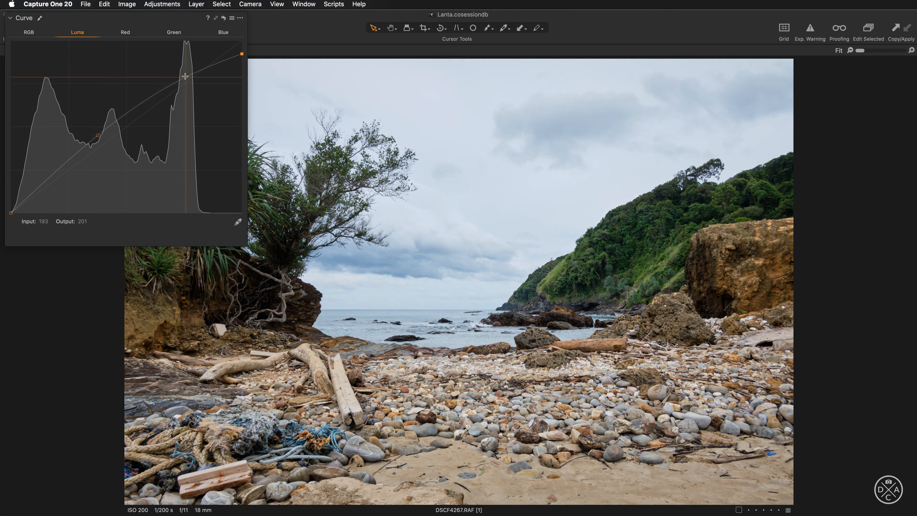
{"action": "left_click_drag", "start_coordinate": [185, 76], "coordinate": [200, 75]}
{"action": "mouse_move", "coordinate": [242, 53]}
{"action": "left_mouse_down"}
{"action": "mouse_move", "coordinate": [202, 72]}
{"action": "mouse_move", "coordinate": [242, 56]}
{"action": "left_mouse_up"}
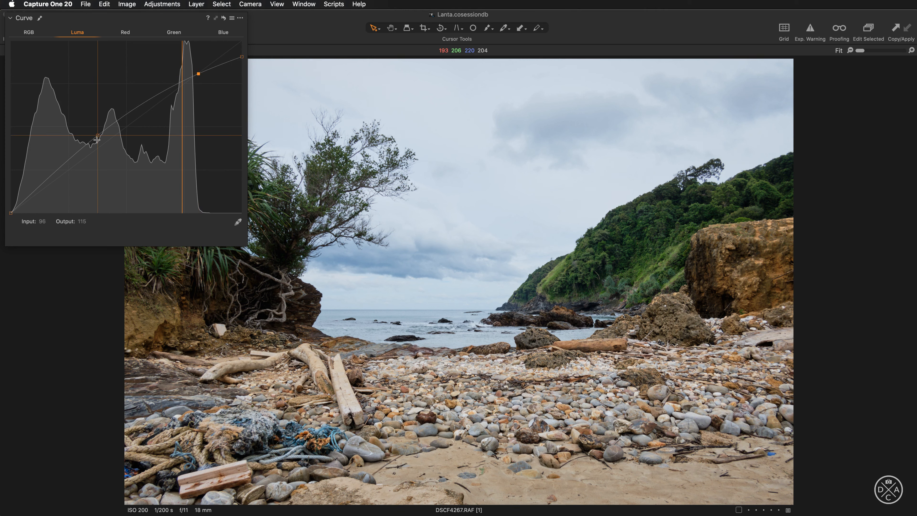
{"action": "left_click_drag", "start_coordinate": [98, 136], "coordinate": [98, 137]}
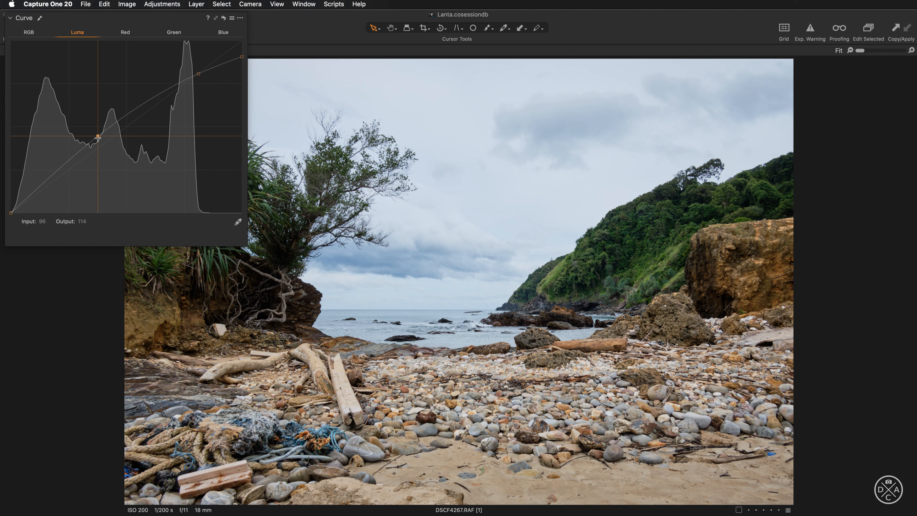
Step: Shape the Red curve by slightly raising midtones and highlights, lowering the white endpoint and pulling shadows down to input 59, output 54
{"action": "left_click", "coordinate": [126, 33]}
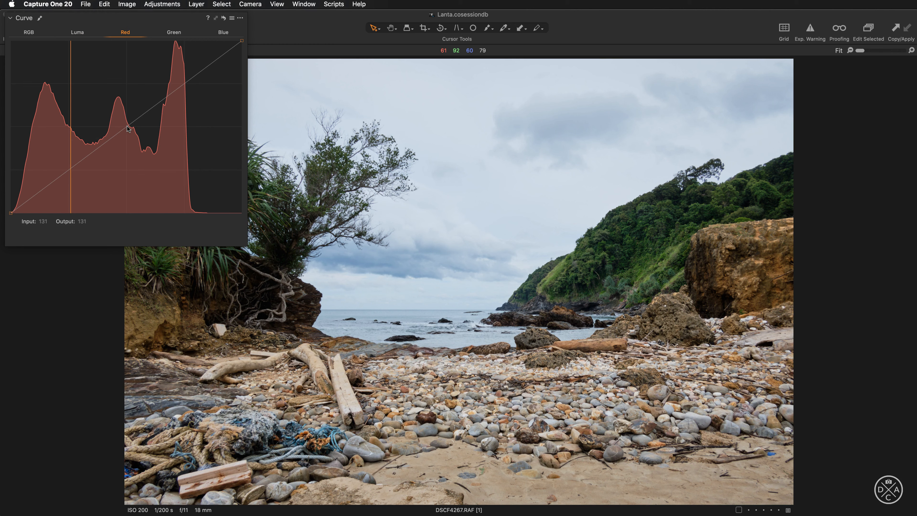
{"action": "mouse_move", "coordinate": [127, 127]}
{"action": "left_mouse_down"}
{"action": "mouse_move", "coordinate": [117, 113]}
{"action": "mouse_move", "coordinate": [130, 138]}
{"action": "left_mouse_up"}
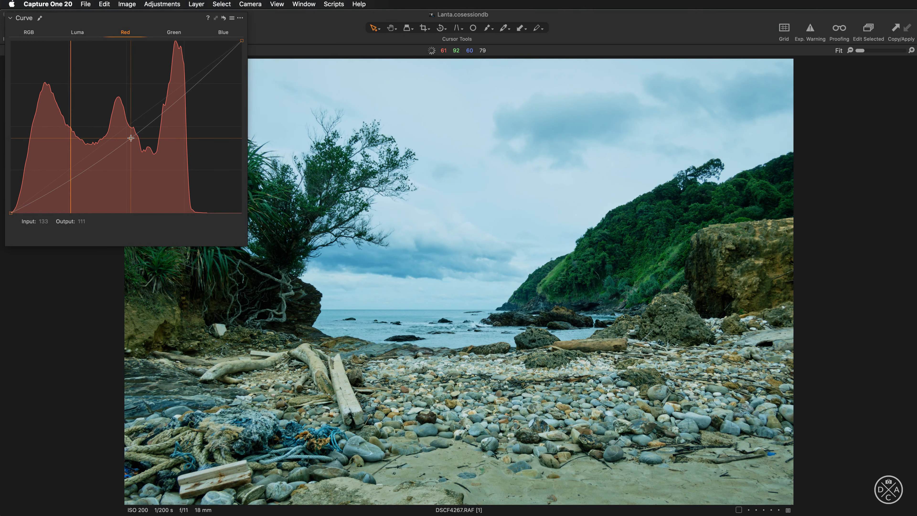
{"action": "left_click_drag", "start_coordinate": [131, 138], "coordinate": [124, 126]}
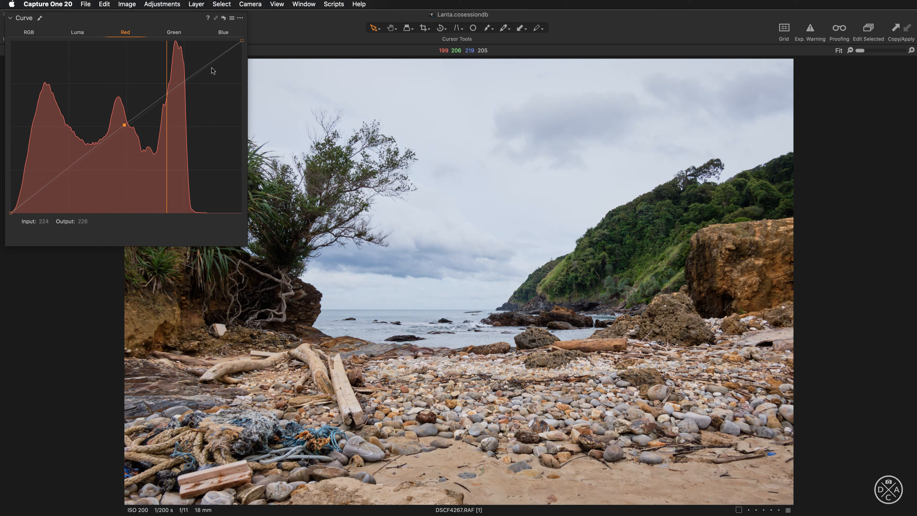
{"action": "left_click_drag", "start_coordinate": [184, 82], "coordinate": [184, 79]}
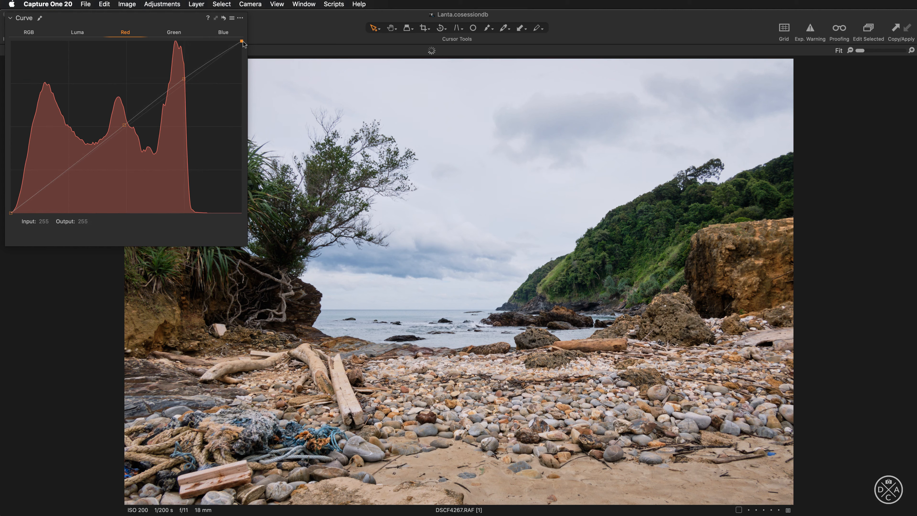
{"action": "left_click_drag", "start_coordinate": [242, 41], "coordinate": [245, 49]}
{"action": "left_click_drag", "start_coordinate": [58, 175], "coordinate": [64, 177]}
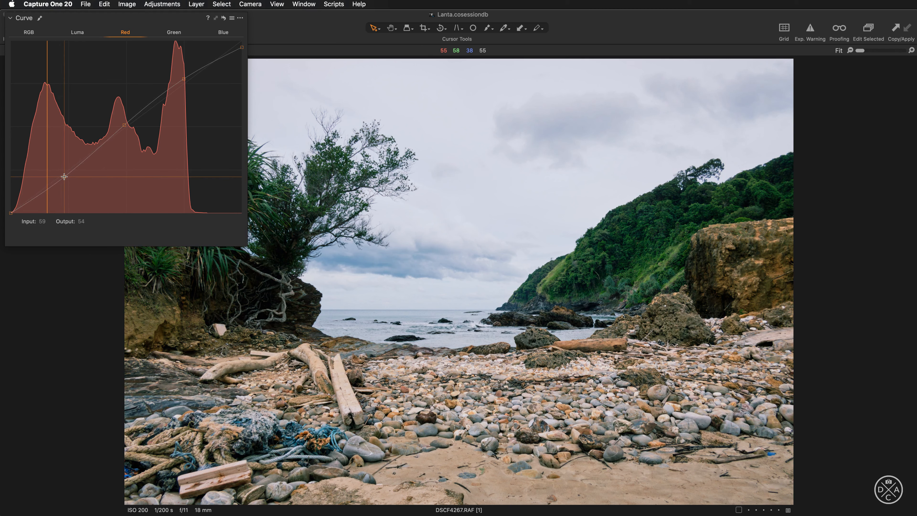
Step: Shape the Green curve by raising midtones and highlights slightly, lowering the white endpoint and pulling shadows down to input 63, output 56
{"action": "left_click", "coordinate": [173, 33]}
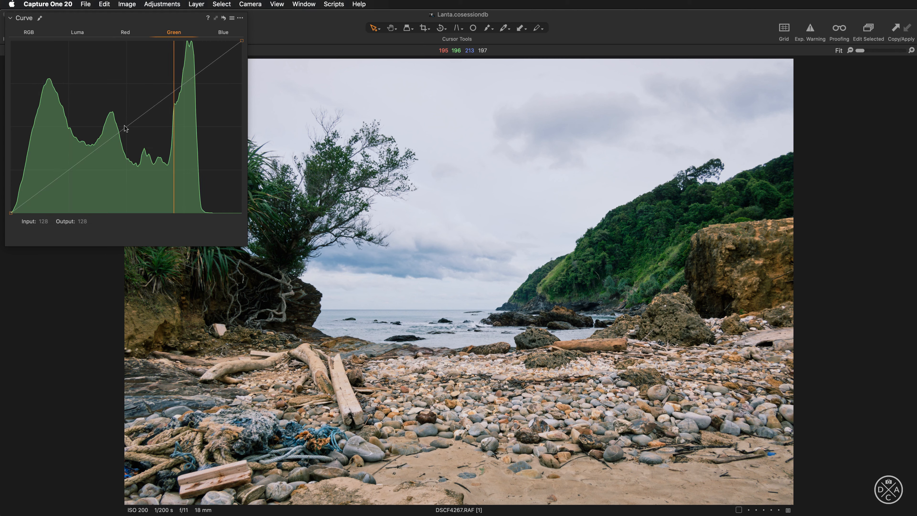
{"action": "left_click_drag", "start_coordinate": [124, 128], "coordinate": [124, 126]}
{"action": "left_click_drag", "start_coordinate": [203, 70], "coordinate": [202, 67]}
{"action": "left_click_drag", "start_coordinate": [242, 41], "coordinate": [191, 74]}
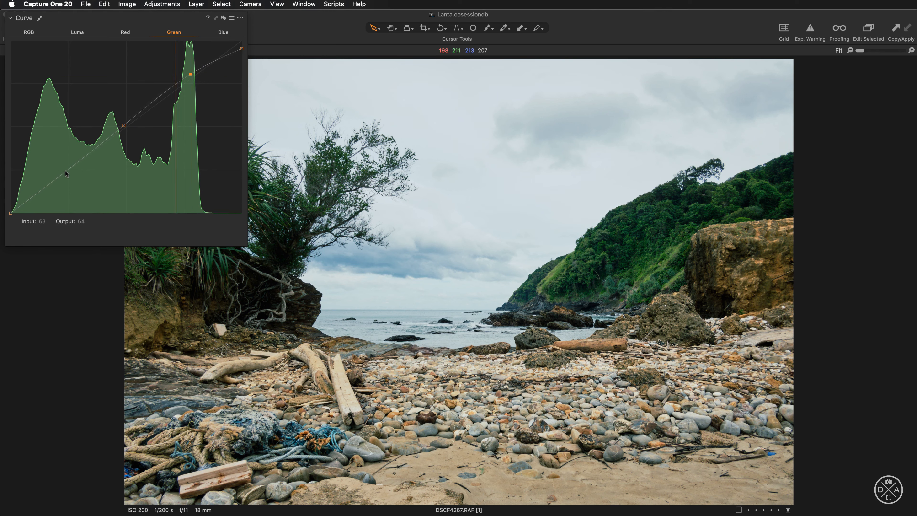
{"action": "left_click_drag", "start_coordinate": [66, 170], "coordinate": [68, 175]}
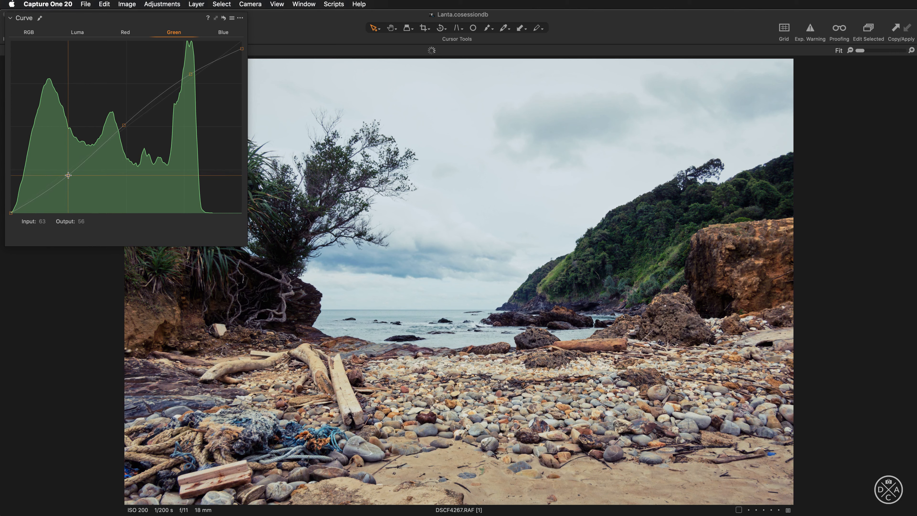
{"action": "left_click_drag", "start_coordinate": [68, 175], "coordinate": [69, 175]}
Step: Shape the Blue curve with a midtone point at input 124, output 128, a highlight point, a lowered white endpoint and slightly reduced shadows
{"action": "left_click", "coordinate": [223, 32]}
{"action": "left_click_drag", "start_coordinate": [123, 129], "coordinate": [123, 126]}
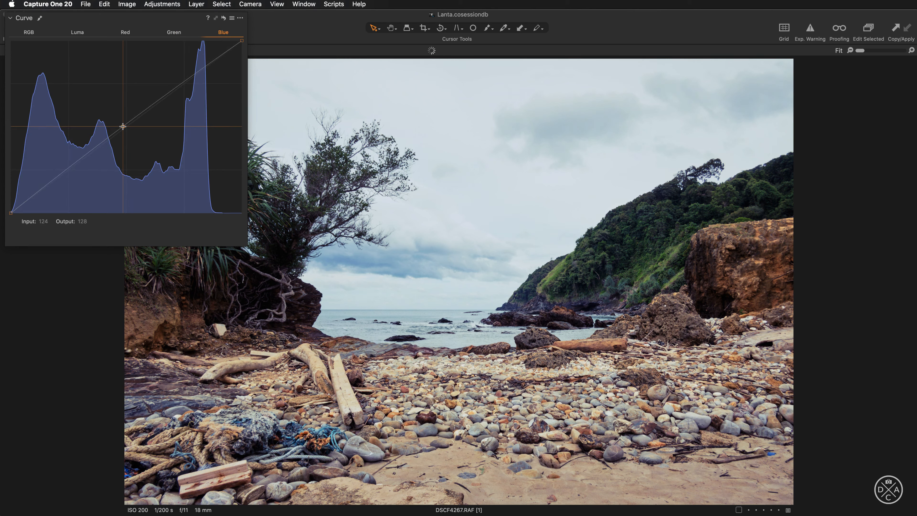
{"action": "left_click", "coordinate": [177, 83]}
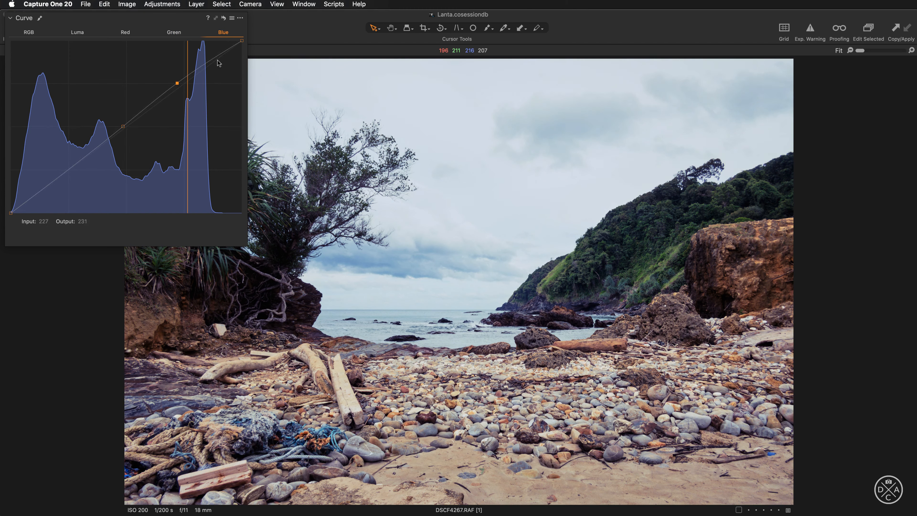
{"action": "left_click_drag", "start_coordinate": [241, 41], "coordinate": [244, 48]}
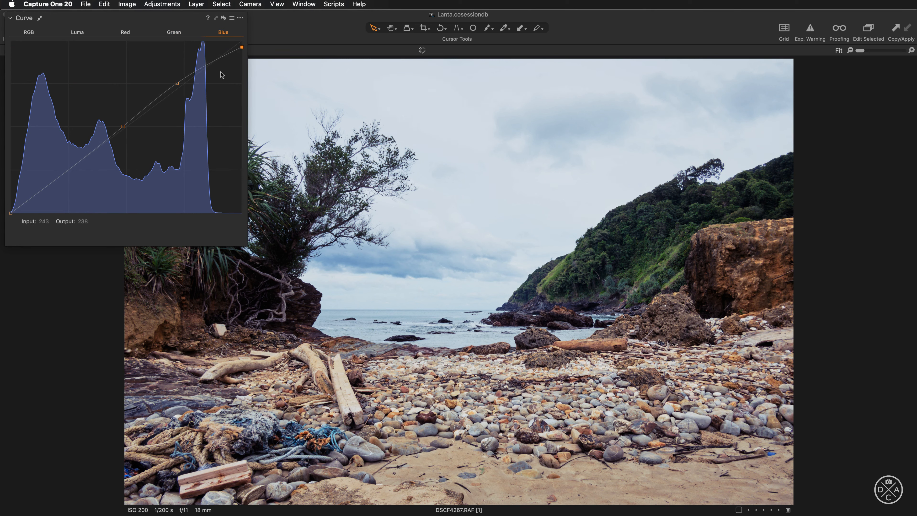
{"action": "left_click_drag", "start_coordinate": [177, 83], "coordinate": [176, 83]}
{"action": "left_click_drag", "start_coordinate": [66, 175], "coordinate": [68, 177]}
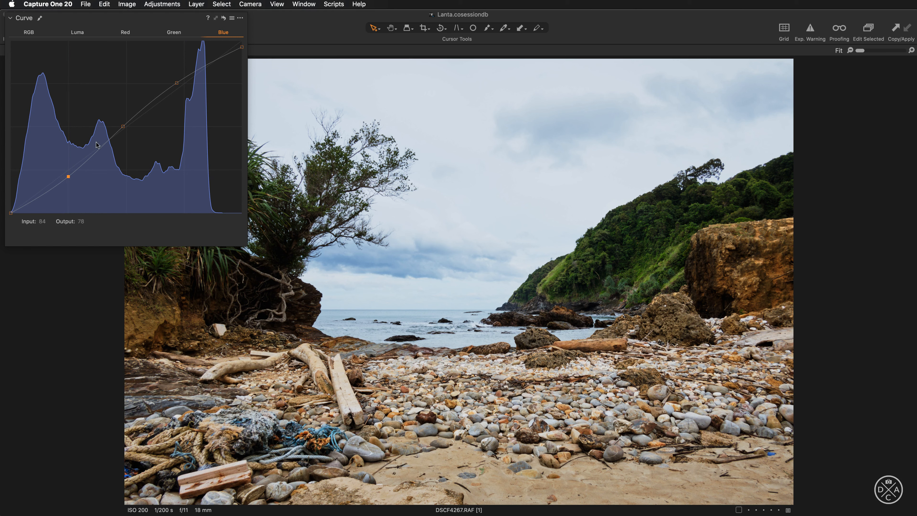
Step: Raise the Red curve's midtone point to about input 121, output 132, add an upper-midtone point and return the white endpoint to maximum
{"action": "left_click", "coordinate": [174, 33]}
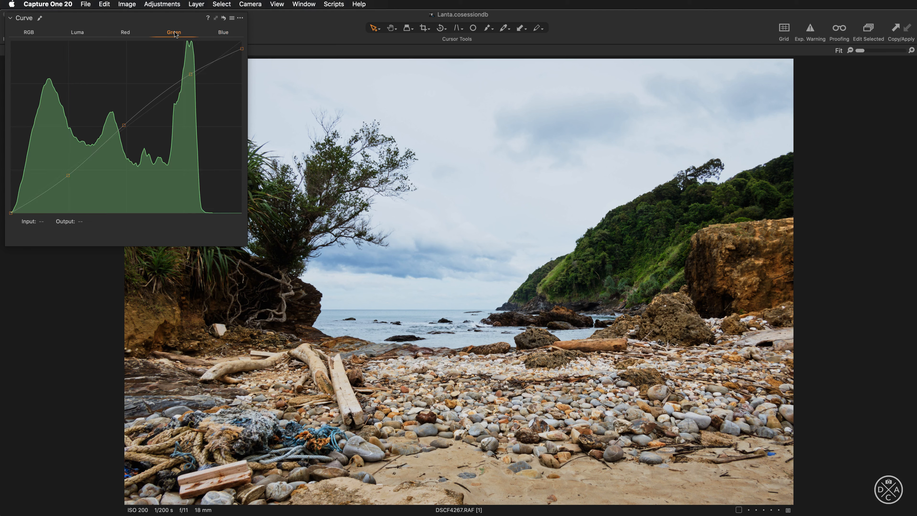
{"action": "left_click", "coordinate": [126, 33]}
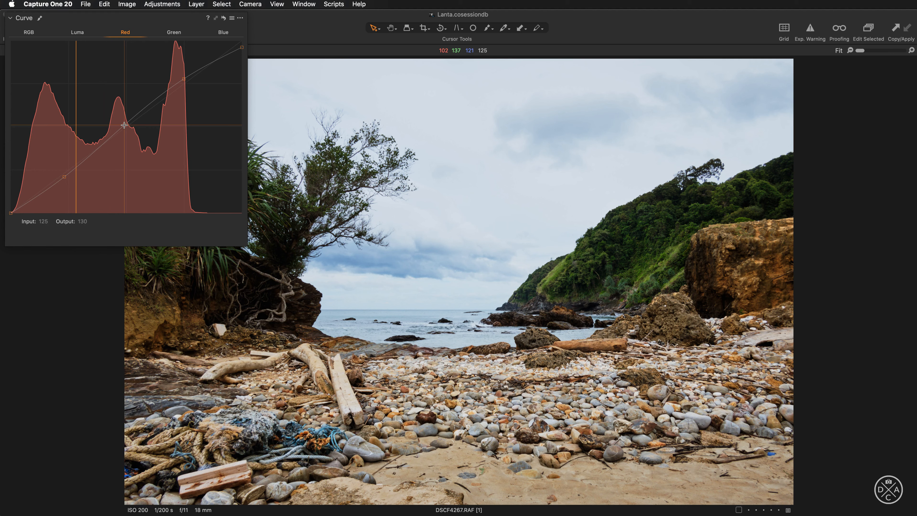
{"action": "left_click_drag", "start_coordinate": [121, 124], "coordinate": [119, 123]}
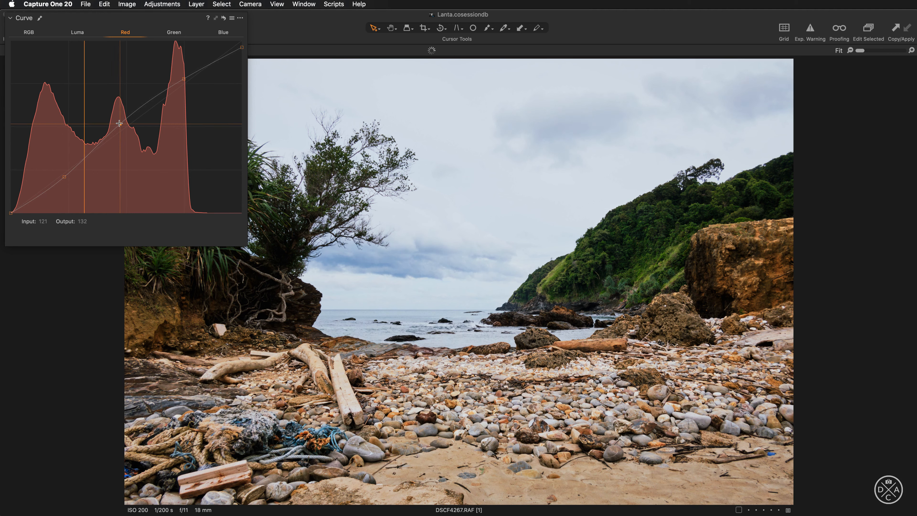
{"action": "left_click", "coordinate": [153, 98]}
{"action": "left_click_drag", "start_coordinate": [152, 98], "coordinate": [153, 100]}
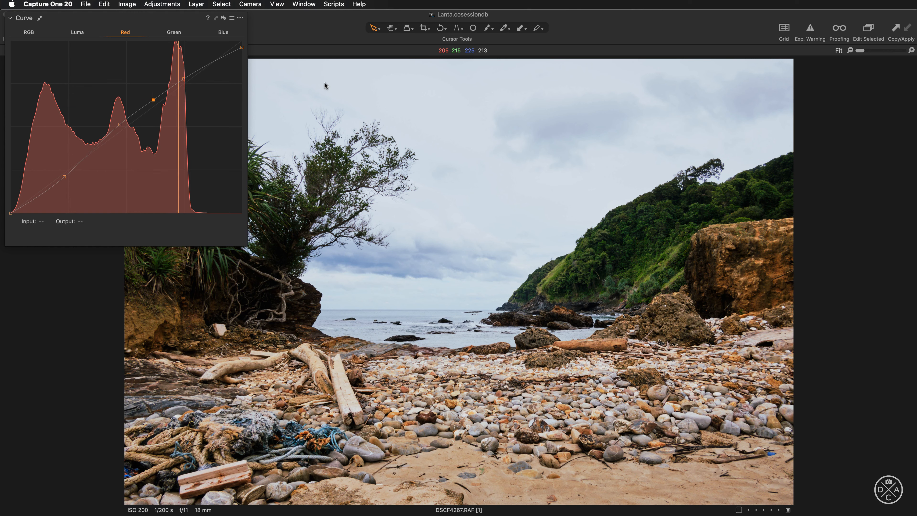
{"action": "left_click_drag", "start_coordinate": [242, 48], "coordinate": [244, 39]}
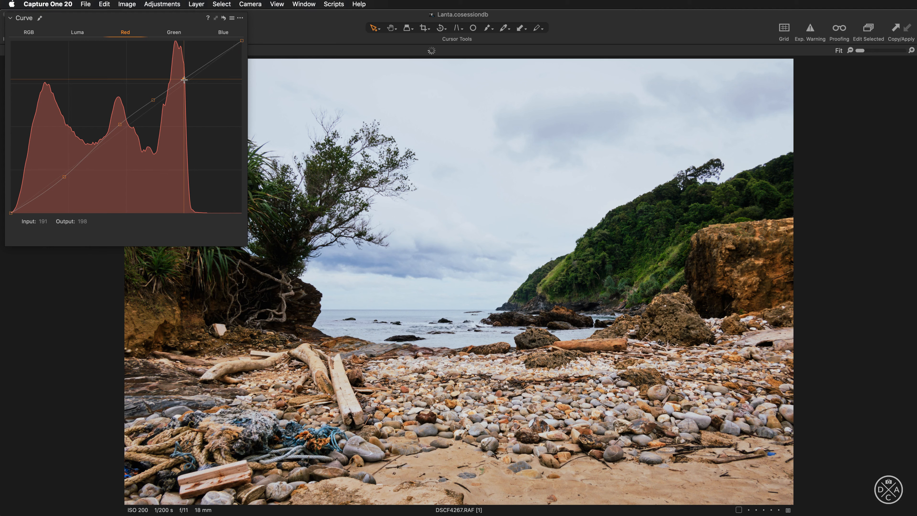
{"action": "left_click", "coordinate": [153, 100]}
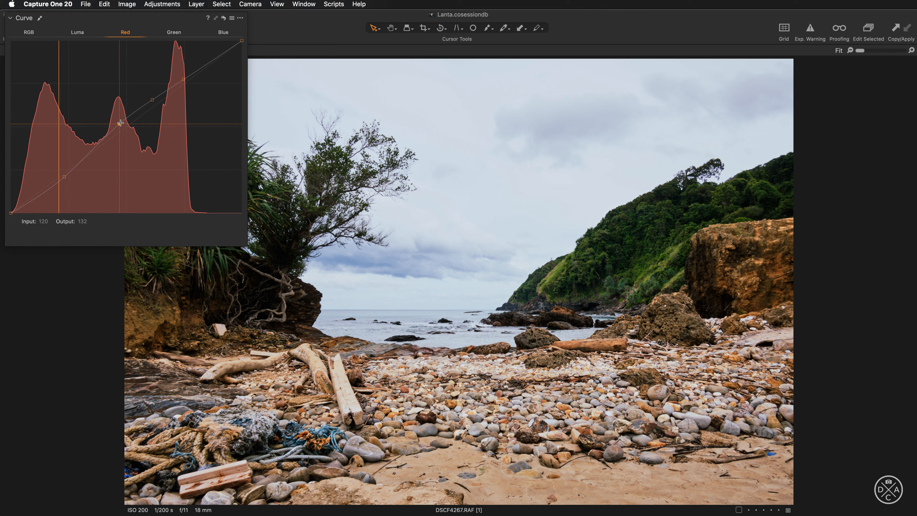
Step: Add a lower-midtone point at input 94, output 91 on the Red curve and pull its shadow point down to about input 58, output 48
{"action": "left_click", "coordinate": [94, 146]}
{"action": "left_click_drag", "start_coordinate": [95, 147], "coordinate": [96, 151]}
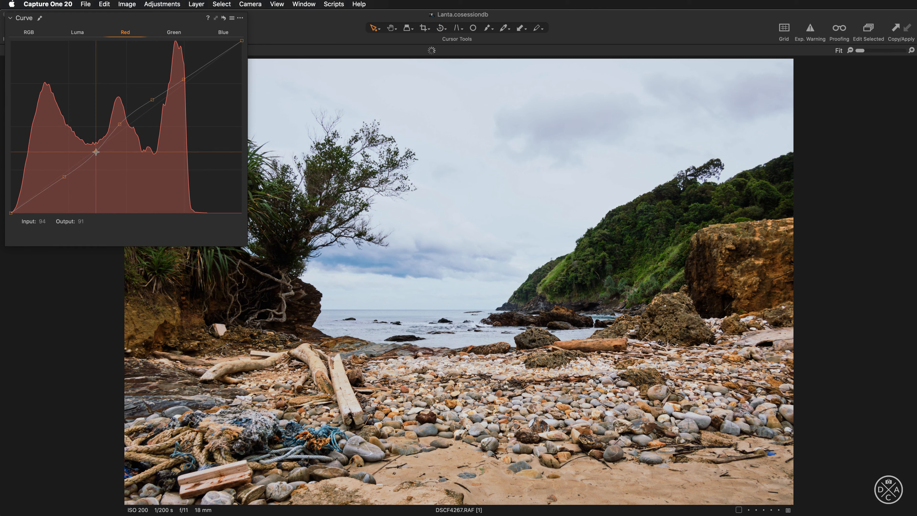
{"action": "left_click_drag", "start_coordinate": [64, 177], "coordinate": [63, 179]}
{"action": "key", "text": "Right"}
{"action": "key", "text": "Right"}
{"action": "key", "text": "Left"}
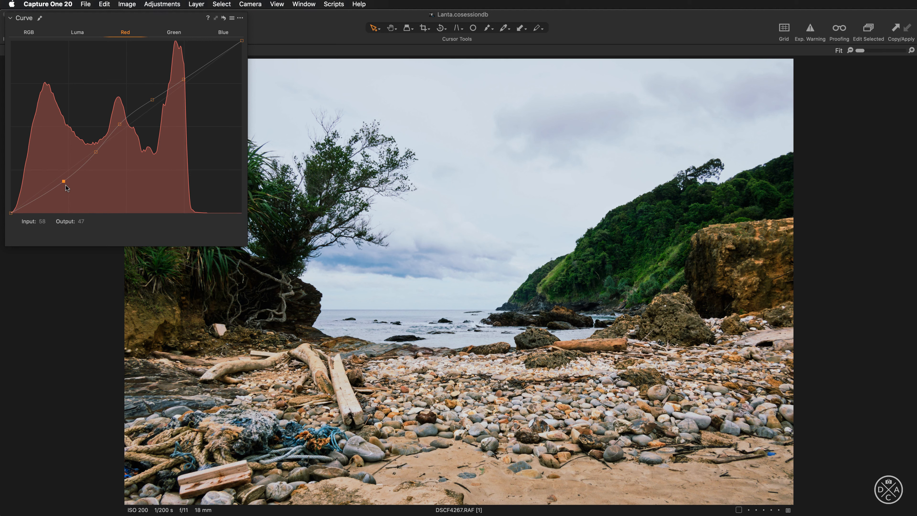
{"action": "key", "text": "Up"}
Step: Raise the Green midtones to input 122, output 133, and set the white endpoint to maximum, matching the Red curve's 255 endpoint
{"action": "left_click", "coordinate": [174, 33]}
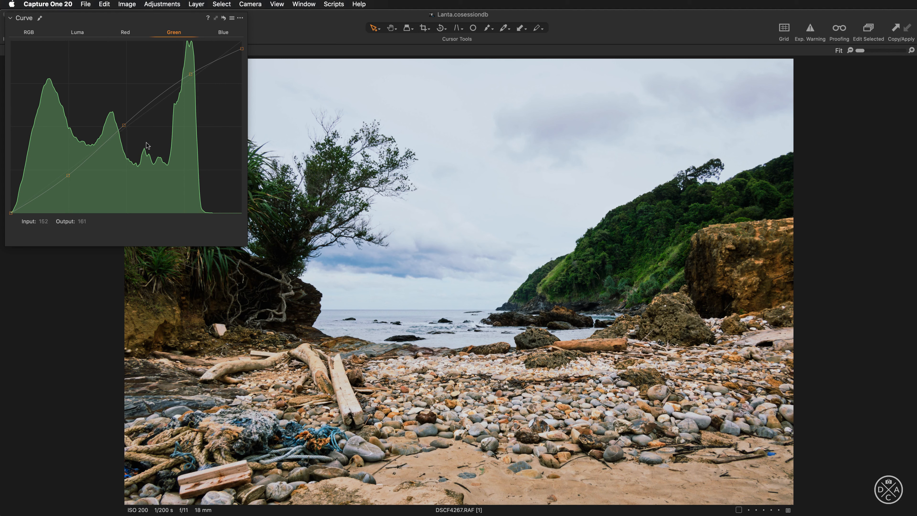
{"action": "left_click_drag", "start_coordinate": [126, 124], "coordinate": [124, 122]}
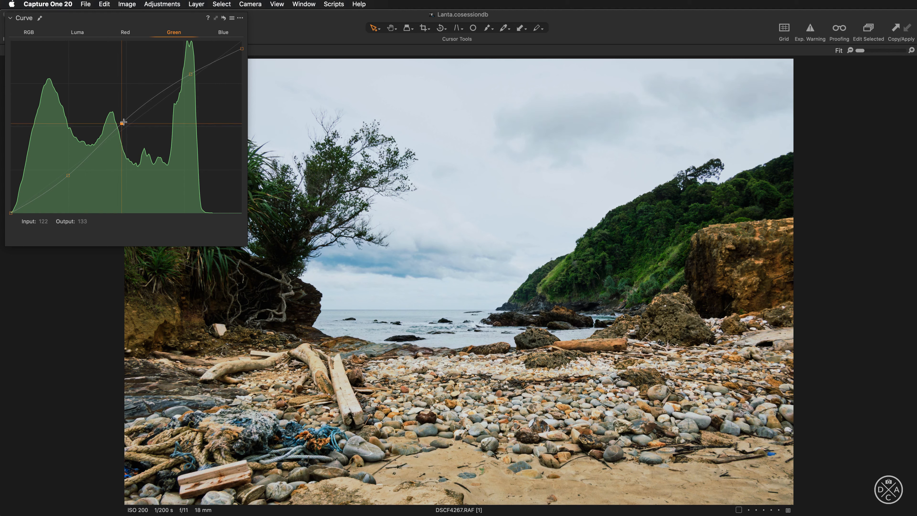
{"action": "left_click", "coordinate": [190, 72]}
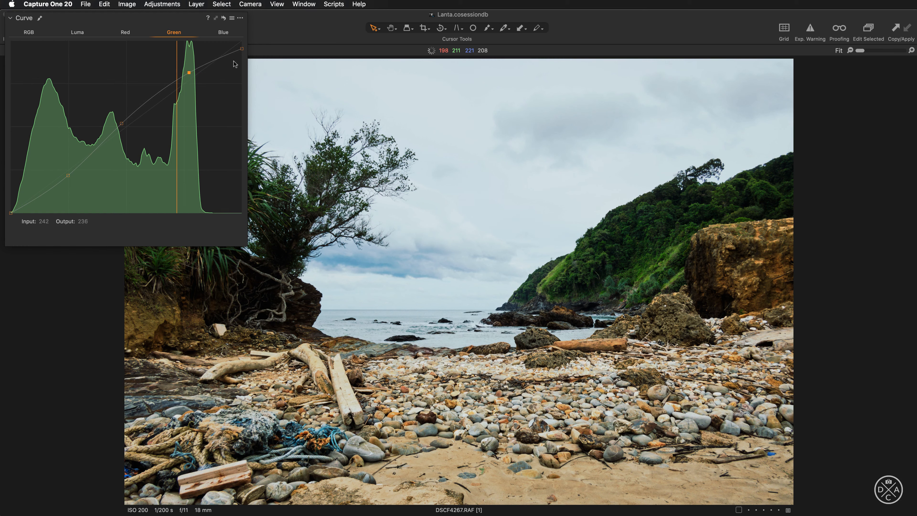
{"action": "left_click_drag", "start_coordinate": [240, 50], "coordinate": [241, 41]}
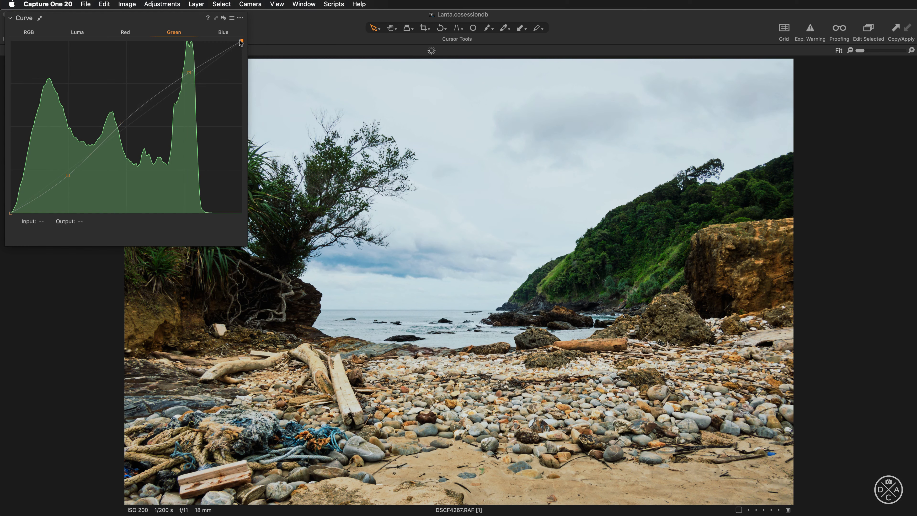
{"action": "left_click", "coordinate": [123, 33]}
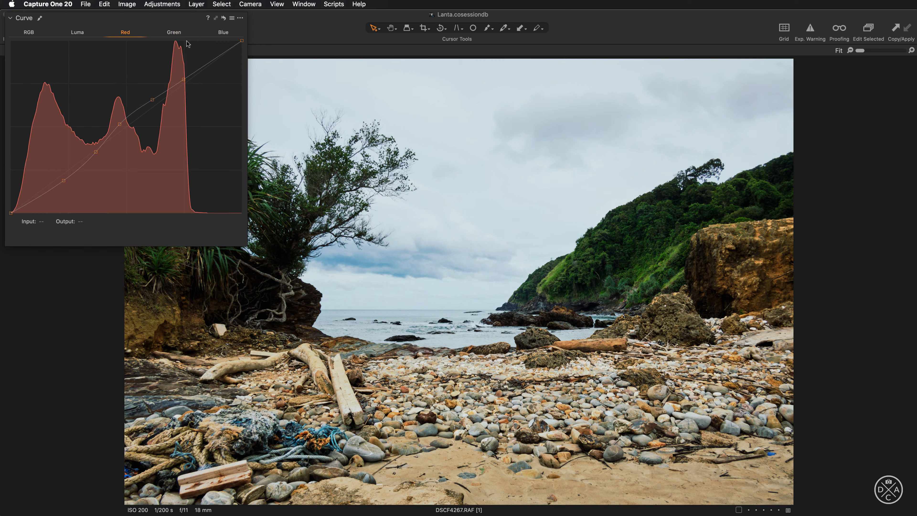
{"action": "left_click", "coordinate": [241, 41]}
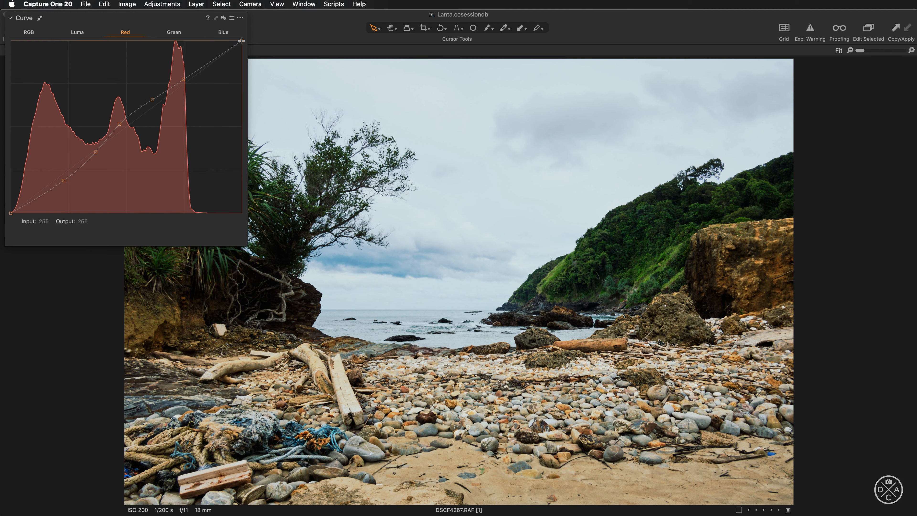
Step: Refine the Green curve by lowering the highlight point slightly, adding a lower-midtone point and pulling shadows down to input 63, output 53
{"action": "left_click", "coordinate": [175, 34]}
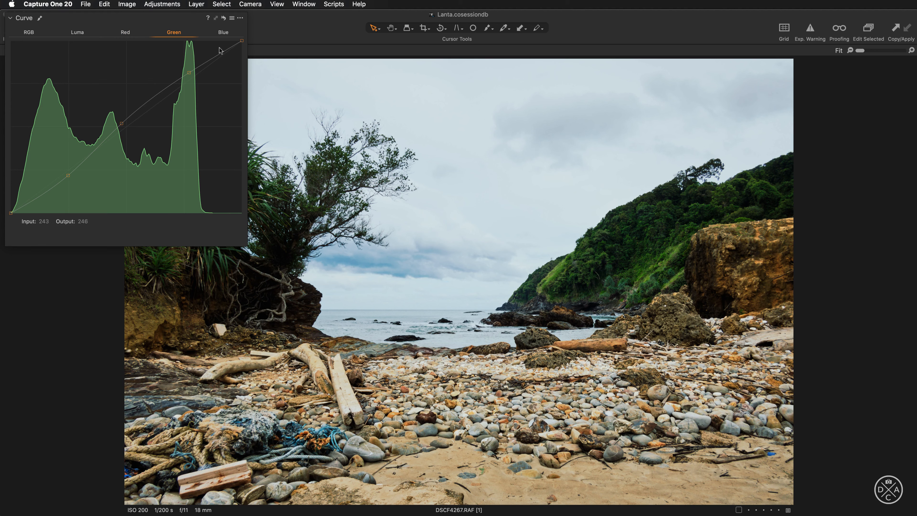
{"action": "left_click", "coordinate": [189, 73]}
{"action": "left_click_drag", "start_coordinate": [189, 72], "coordinate": [188, 74]}
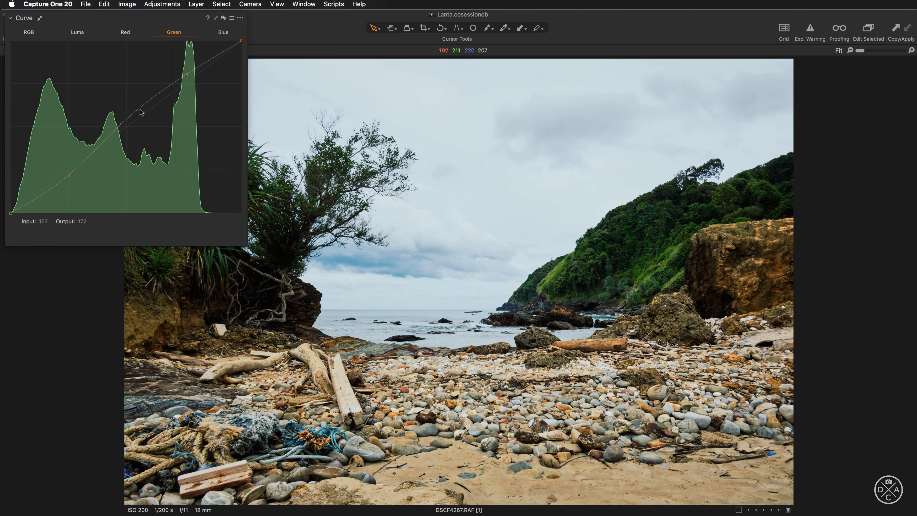
{"action": "left_click_drag", "start_coordinate": [103, 142], "coordinate": [102, 146]}
{"action": "left_click_drag", "start_coordinate": [68, 175], "coordinate": [67, 177]}
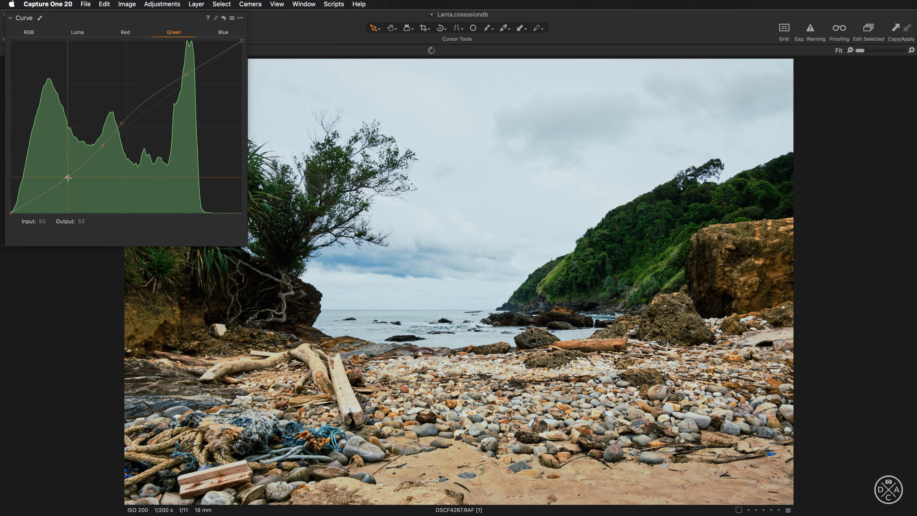
Step: Refine the Blue curve: white endpoint at maximum, brighter midtones, a lower-midtone point, shadows at input 65, output 59, and an upper-midtone point at input 153, output 166
{"action": "left_click", "coordinate": [223, 32]}
{"action": "left_click_drag", "start_coordinate": [242, 40], "coordinate": [242, 40]}
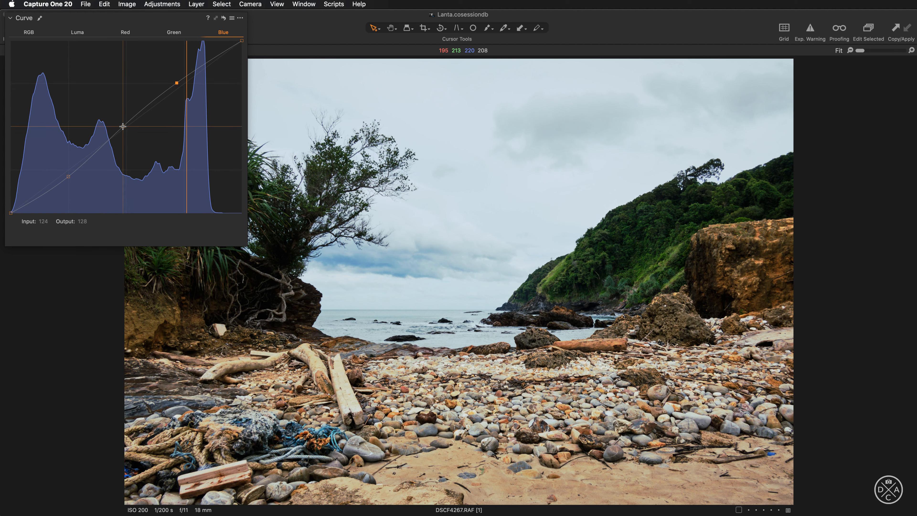
{"action": "left_click_drag", "start_coordinate": [123, 126], "coordinate": [117, 128]}
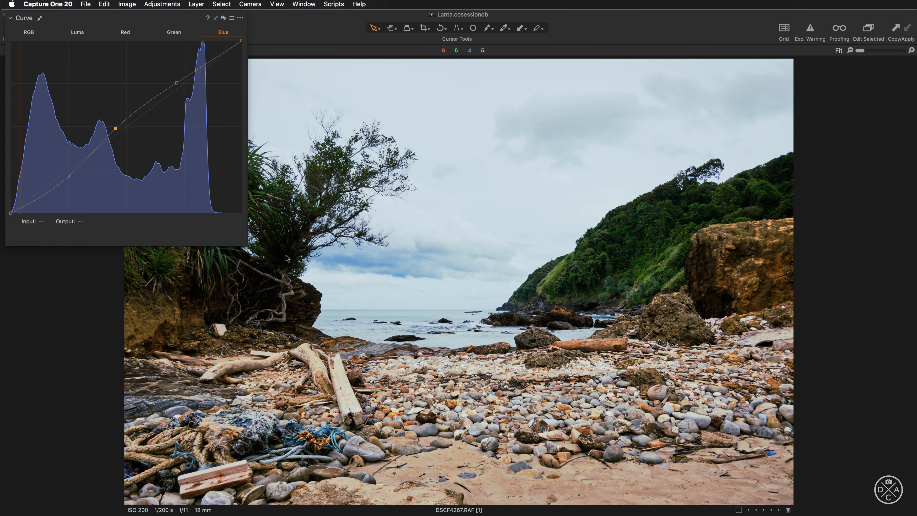
{"action": "left_click", "coordinate": [104, 144]}
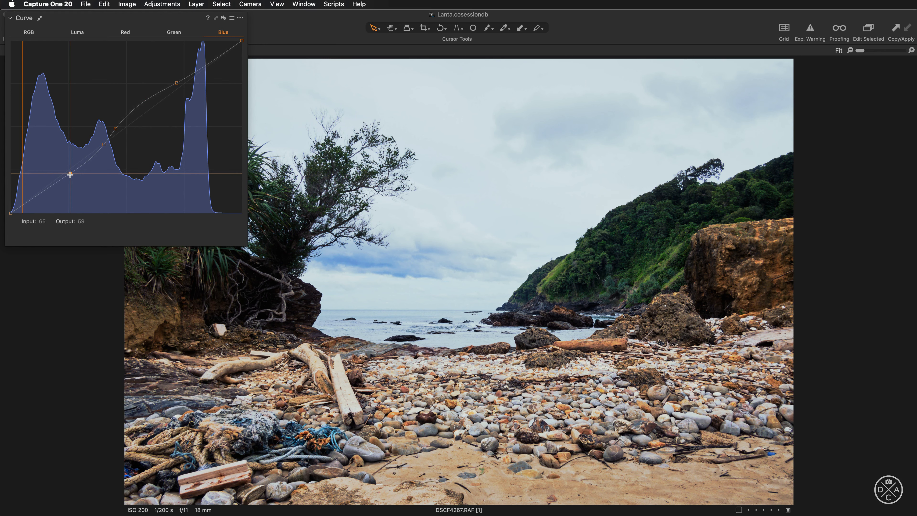
{"action": "left_click", "coordinate": [70, 174]}
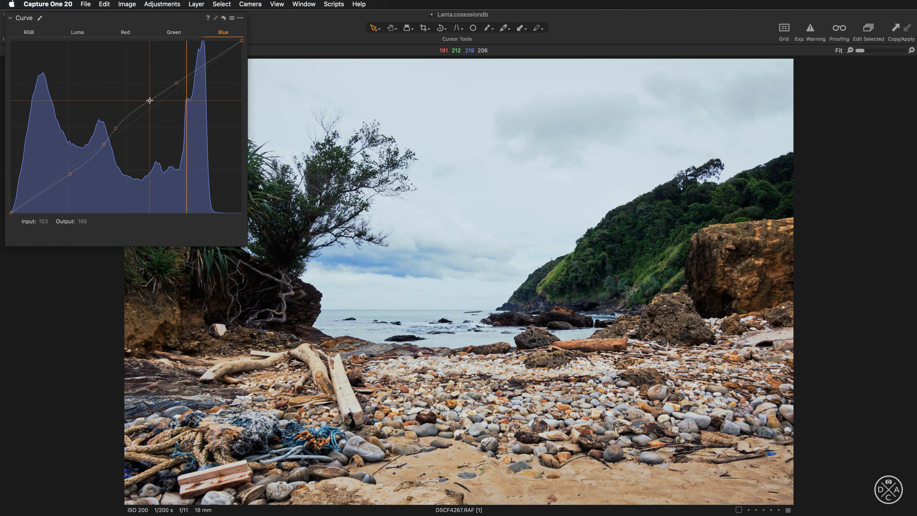
Step: Show the hidden tools, compare the photo with the CURVES layer off and on, and dock the Curve tool directly below Layers
{"action": "key", "text": "alt+super+t"}
{"action": "left_click_drag", "start_coordinate": [124, 21], "coordinate": [246, 198]}
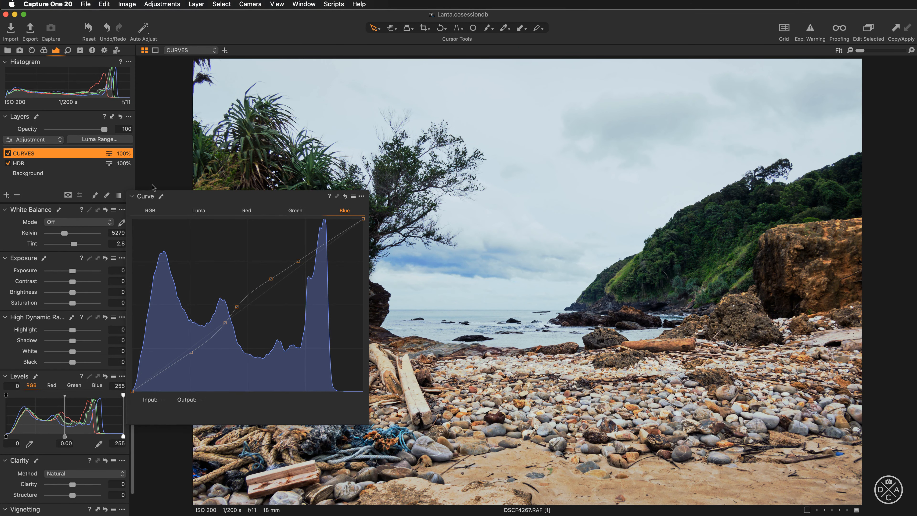
{"action": "left_click", "coordinate": [7, 153]}
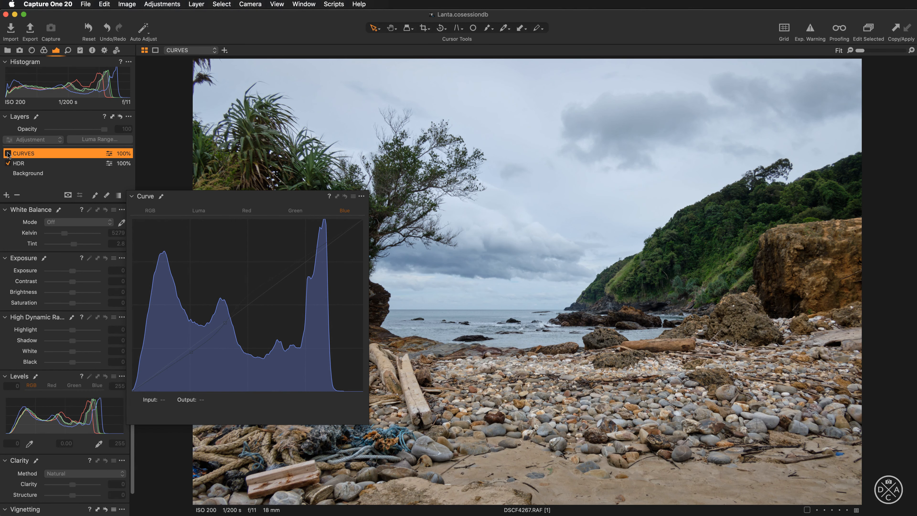
{"action": "left_click", "coordinate": [7, 154]}
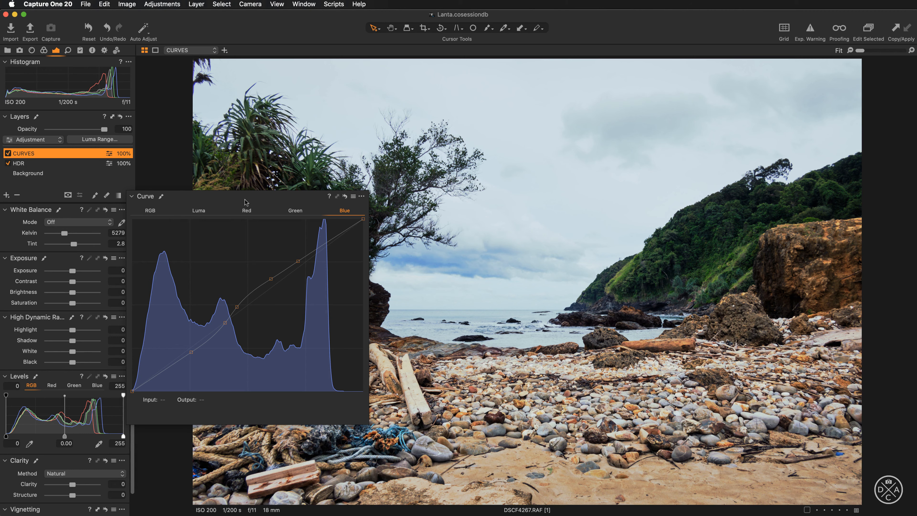
{"action": "left_click_drag", "start_coordinate": [245, 201], "coordinate": [65, 208]}
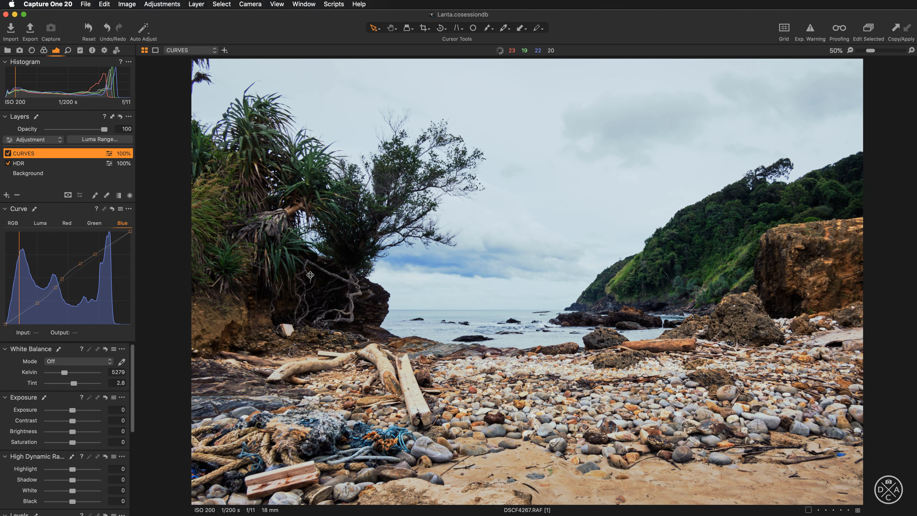
Step: Inspect the sky, driftwood, ropes and foreground pebbles at 100% magnification to judge the curve adjustments
{"action": "scroll", "coordinate": [310, 275], "scroll_direction": "up", "scroll_amount": 2}
{"action": "scroll", "coordinate": [309, 274], "scroll_direction": "up", "scroll_amount": 2}
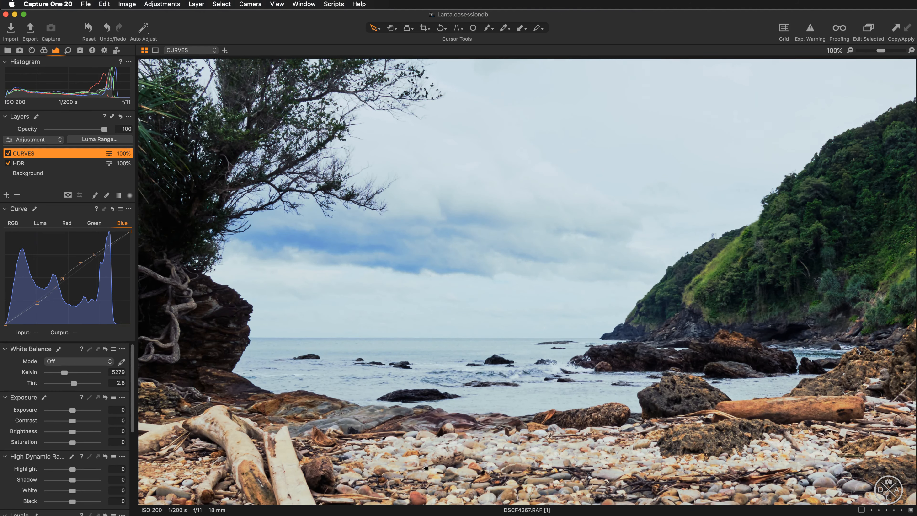
{"action": "scroll", "coordinate": [464, 263], "scroll_direction": "down", "scroll_amount": 5}
{"action": "scroll", "coordinate": [422, 368], "scroll_direction": "left", "scroll_amount": 5}
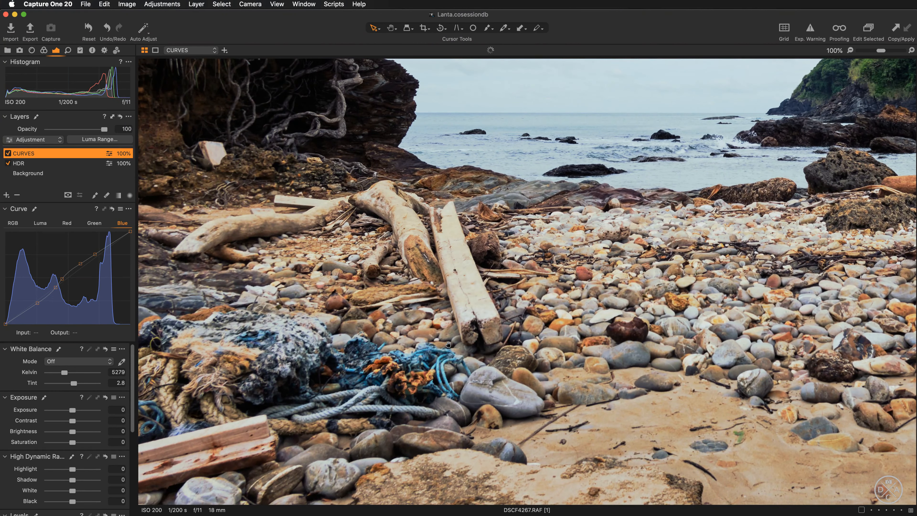
{"action": "scroll", "coordinate": [452, 374], "scroll_direction": "right", "scroll_amount": 2}
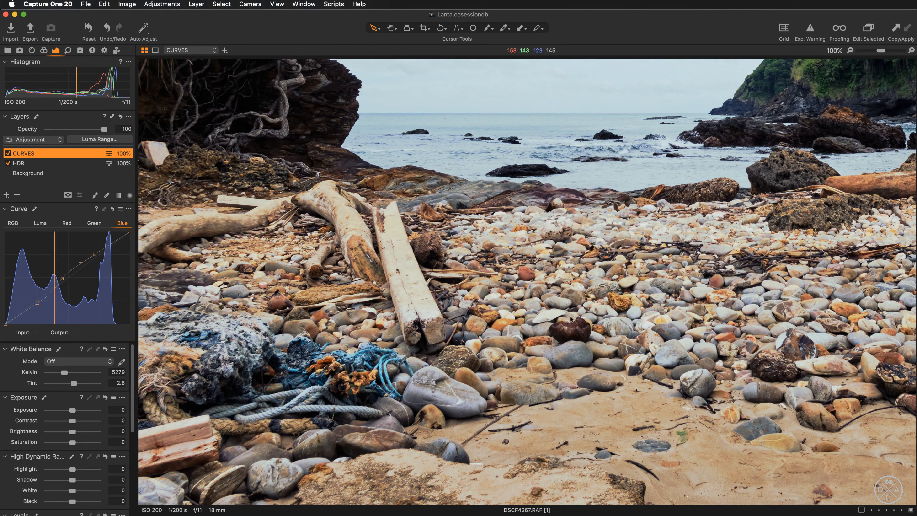
Step: Add a new filled layer above CURVES and name it "Color Balance"
{"action": "left_click_drag", "start_coordinate": [643, 301], "coordinate": [599, 298]}
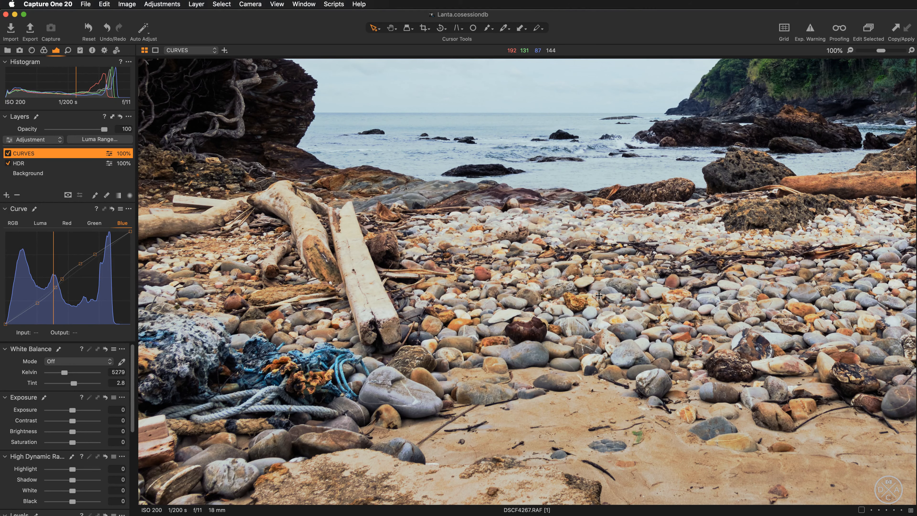
{"action": "left_click", "coordinate": [599, 295]}
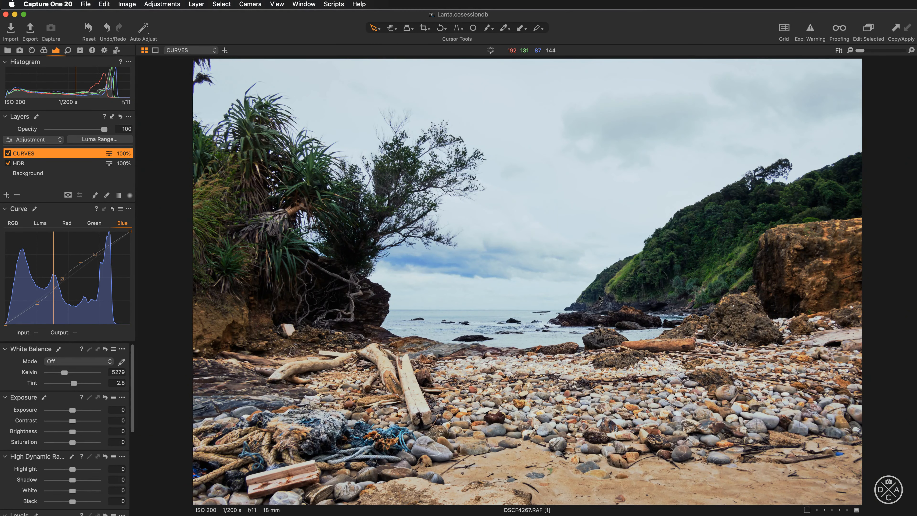
{"action": "left_click", "coordinate": [7, 196]}
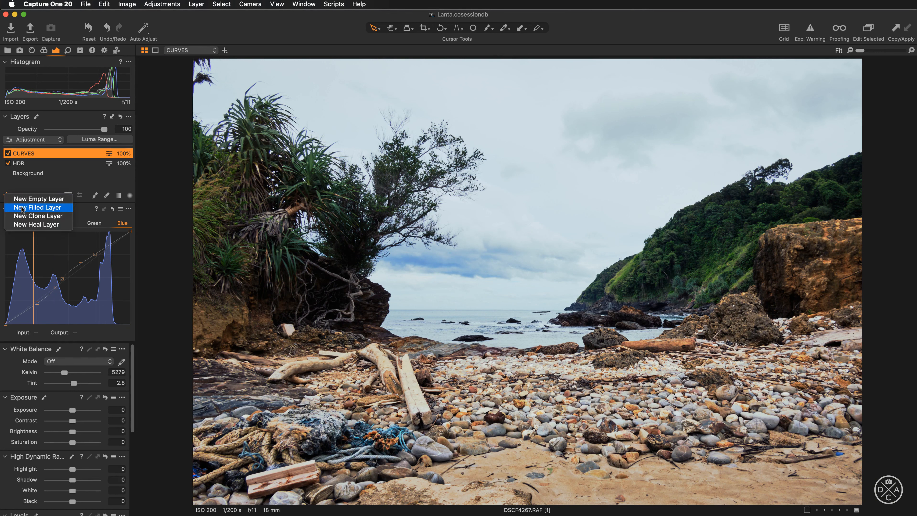
{"action": "left_click", "coordinate": [22, 208]}
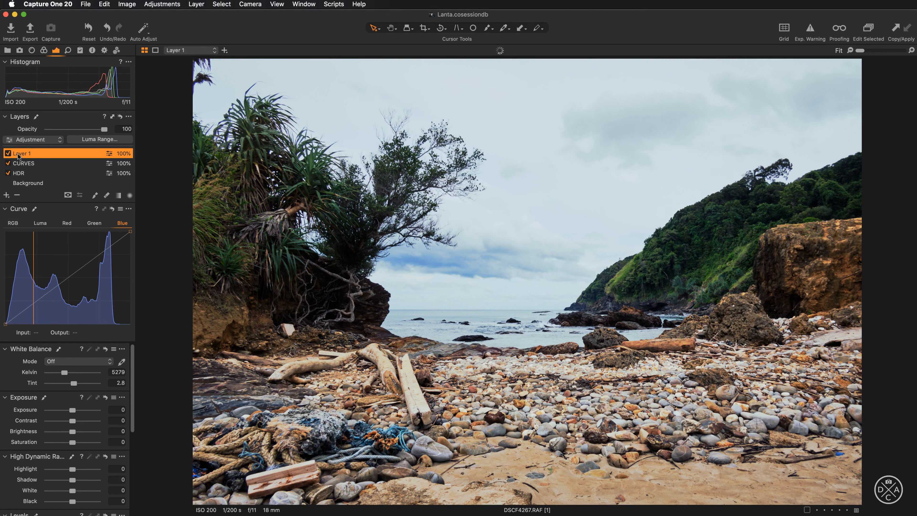
{"action": "double_click", "coordinate": [20, 152]}
{"action": "type", "text": "C"}
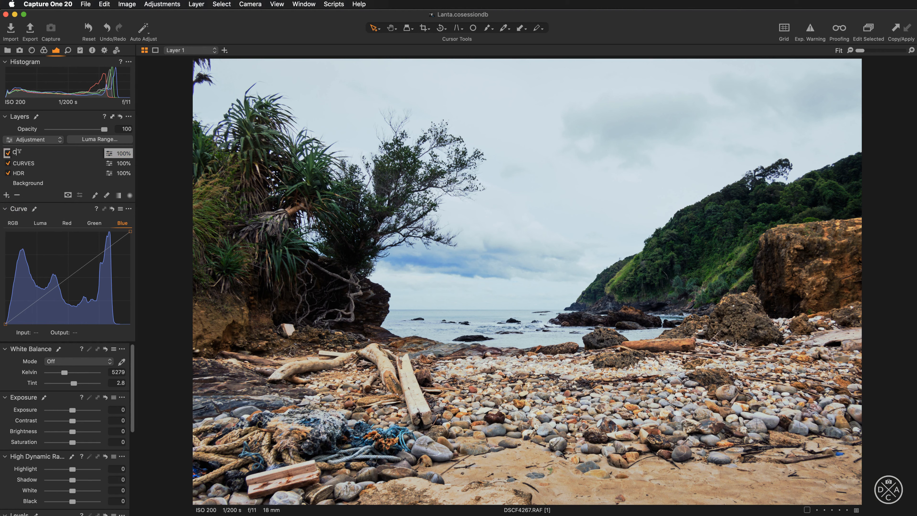
{"action": "type", "text": "olor Balance"}
{"action": "key", "text": "Return"}
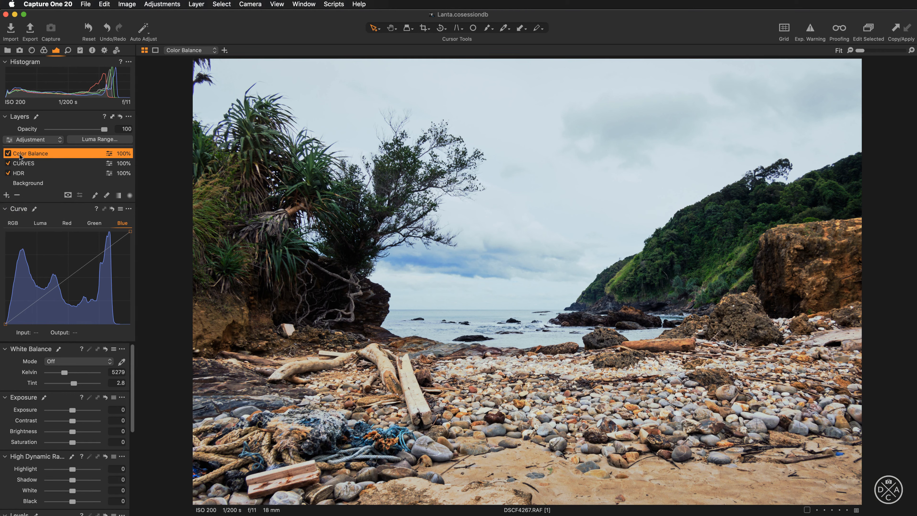
Step: Show the color tools, float the Color Balance tool over the photo and look at its Master wheel
{"action": "left_click", "coordinate": [43, 51]}
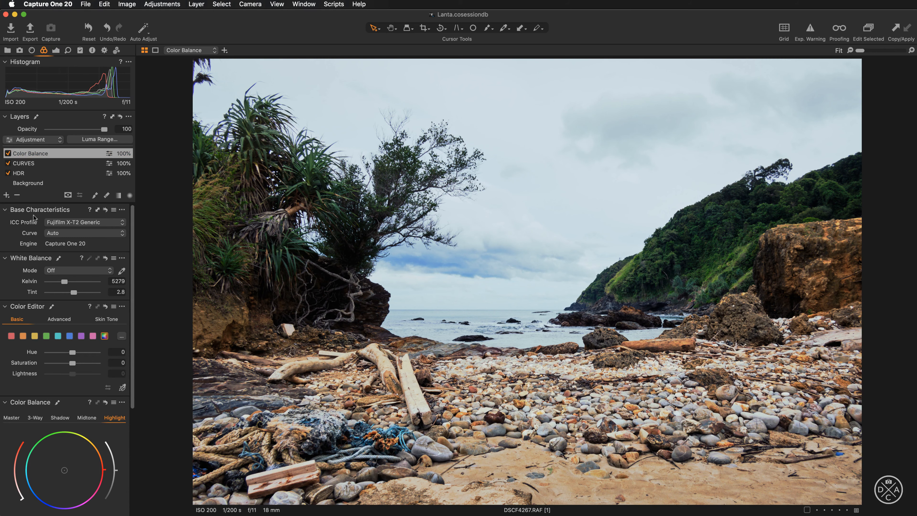
{"action": "left_click_drag", "start_coordinate": [60, 407], "coordinate": [586, 26]}
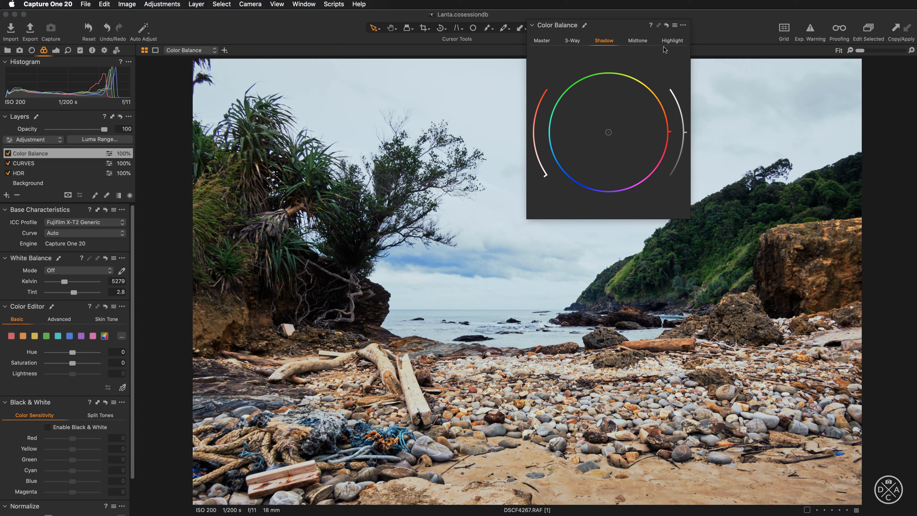
{"action": "left_click", "coordinate": [539, 43]}
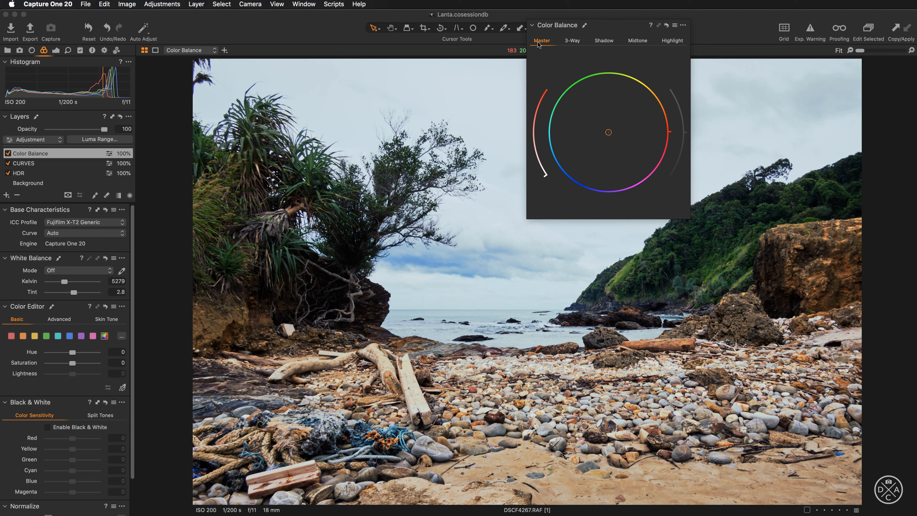
Step: Tint the shadows slightly toward blue in Color Balance and fine-tune the shadow lightness
{"action": "left_click", "coordinate": [608, 44]}
{"action": "key", "text": "super+plus"}
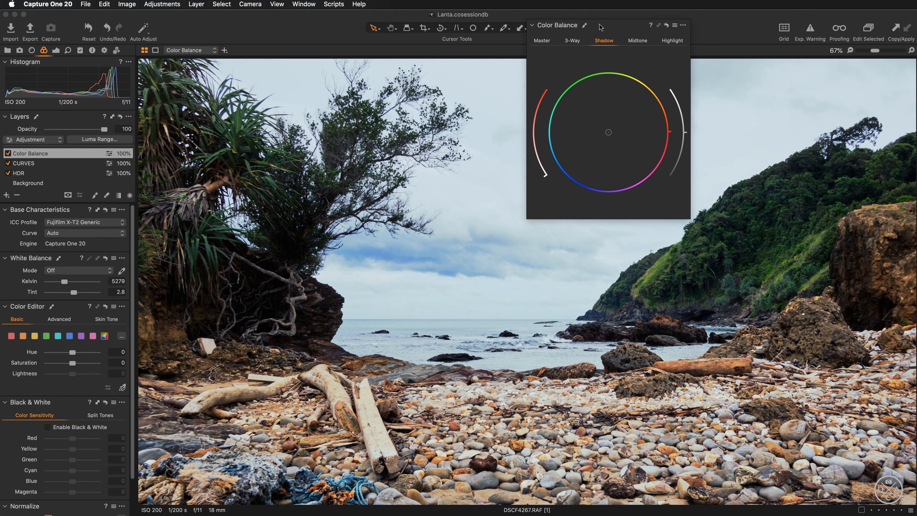
{"action": "left_click_drag", "start_coordinate": [602, 26], "coordinate": [658, 33]}
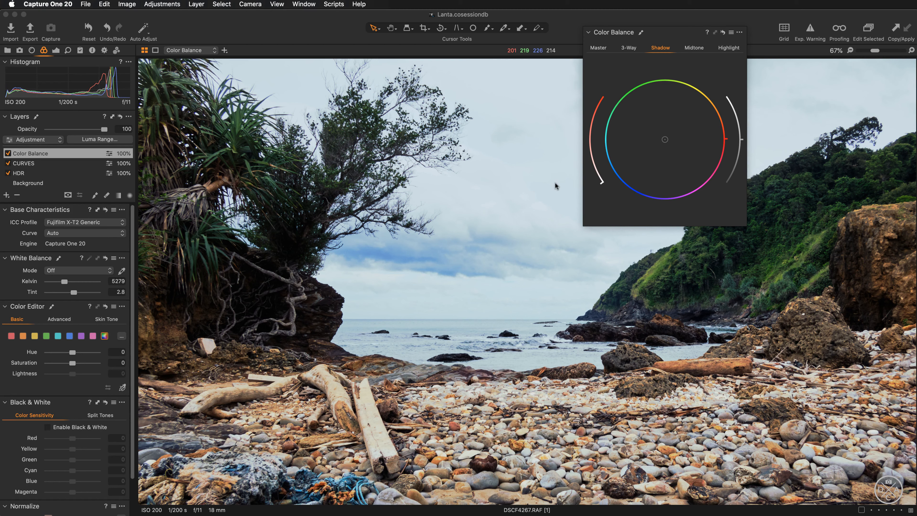
{"action": "left_click_drag", "start_coordinate": [665, 139], "coordinate": [661, 143]}
{"action": "left_click_drag", "start_coordinate": [743, 141], "coordinate": [742, 140]}
Step: Warm the midtones toward yellow-orange, ease their saturation and darken them, comparing the photo with the Color Balance layer off and on
{"action": "left_click", "coordinate": [699, 52]}
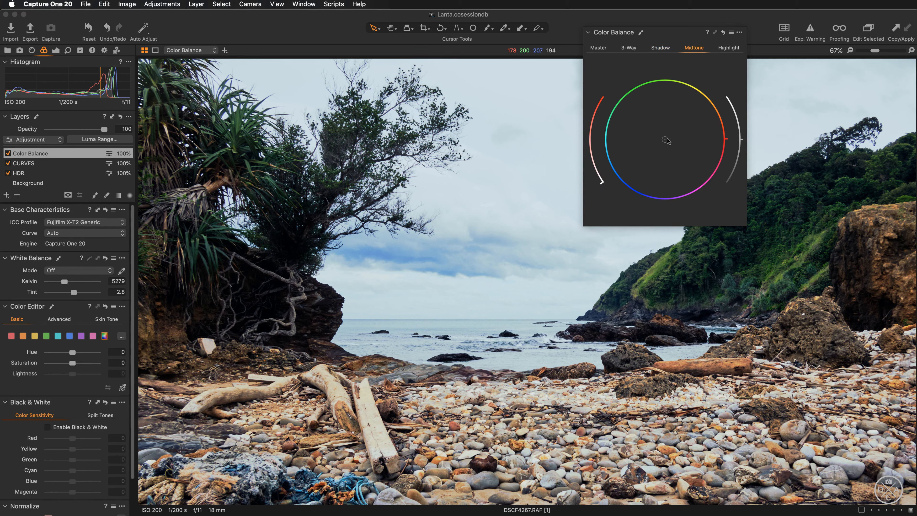
{"action": "left_click_drag", "start_coordinate": [665, 140], "coordinate": [675, 128]}
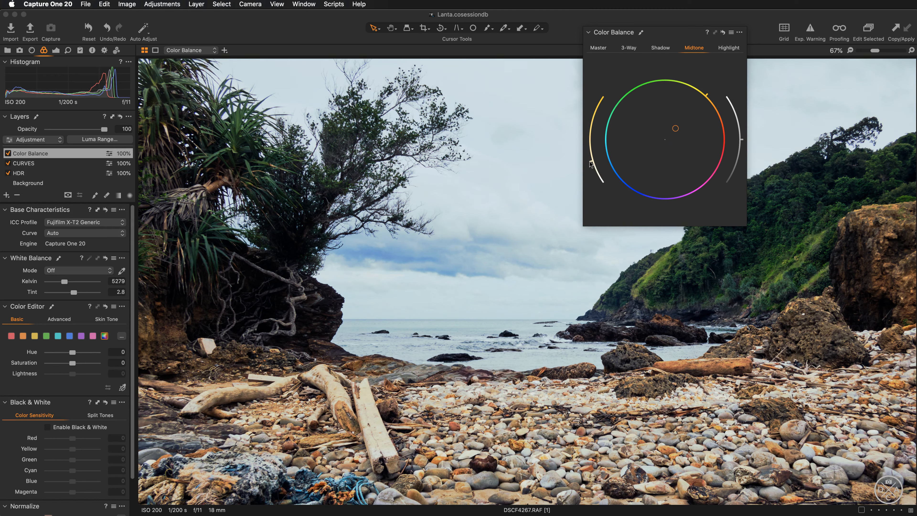
{"action": "left_click_drag", "start_coordinate": [590, 162], "coordinate": [588, 167]}
{"action": "key", "text": "super+0"}
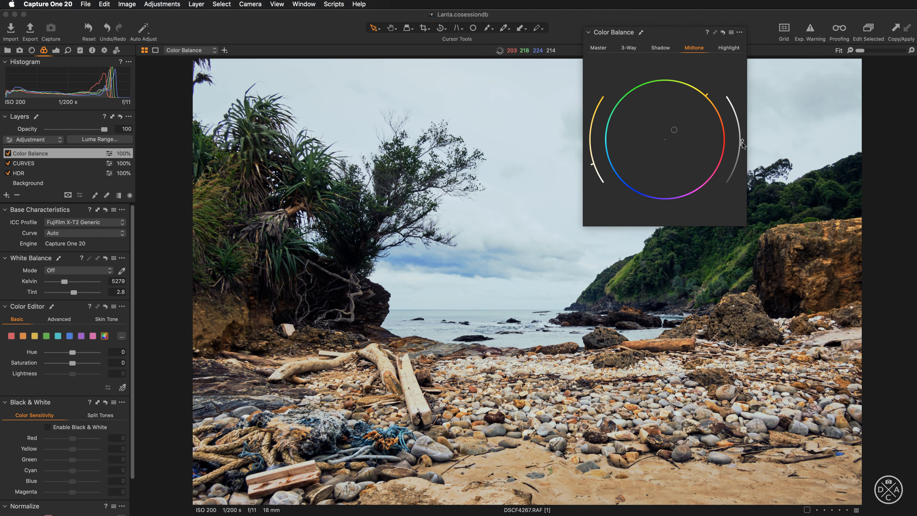
{"action": "left_click_drag", "start_coordinate": [742, 144], "coordinate": [752, 159]}
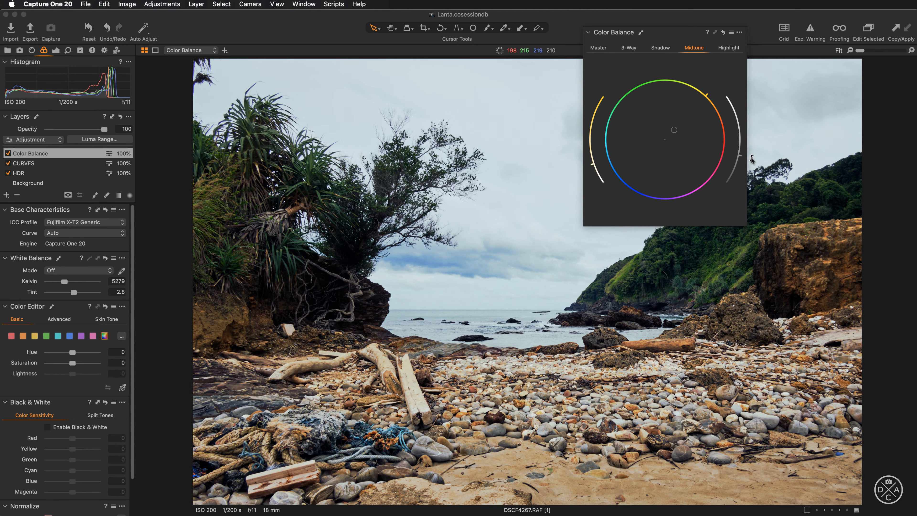
{"action": "left_click", "coordinate": [8, 154]}
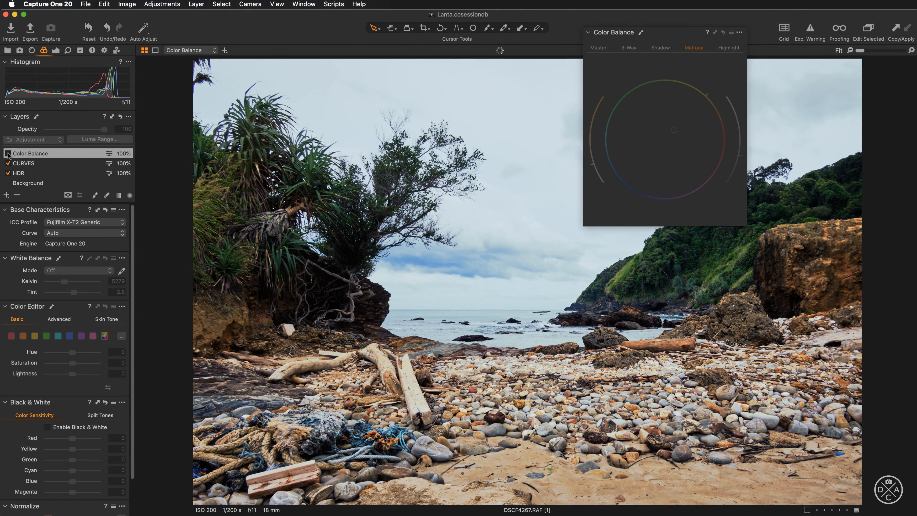
{"action": "left_click", "coordinate": [8, 153]}
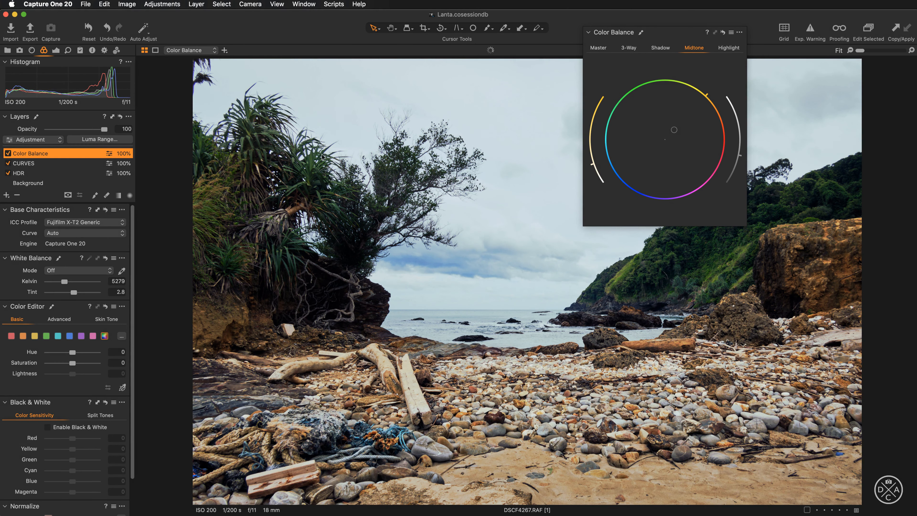
Step: Tint the highlights slightly toward blue in Color Balance and darken them
{"action": "left_click", "coordinate": [733, 49]}
{"action": "left_click", "coordinate": [664, 139]}
{"action": "left_click_drag", "start_coordinate": [664, 140], "coordinate": [660, 141]}
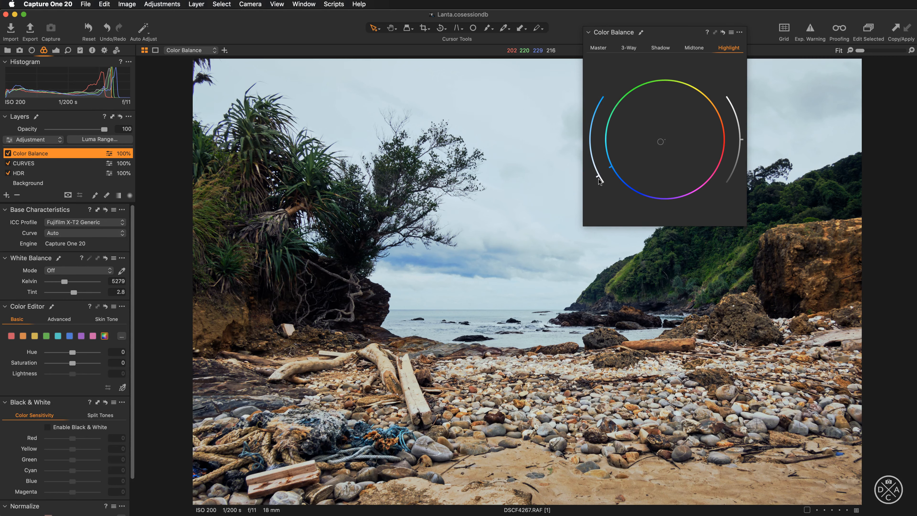
{"action": "left_click_drag", "start_coordinate": [598, 179], "coordinate": [596, 178]}
{"action": "left_click_drag", "start_coordinate": [743, 141], "coordinate": [746, 153]}
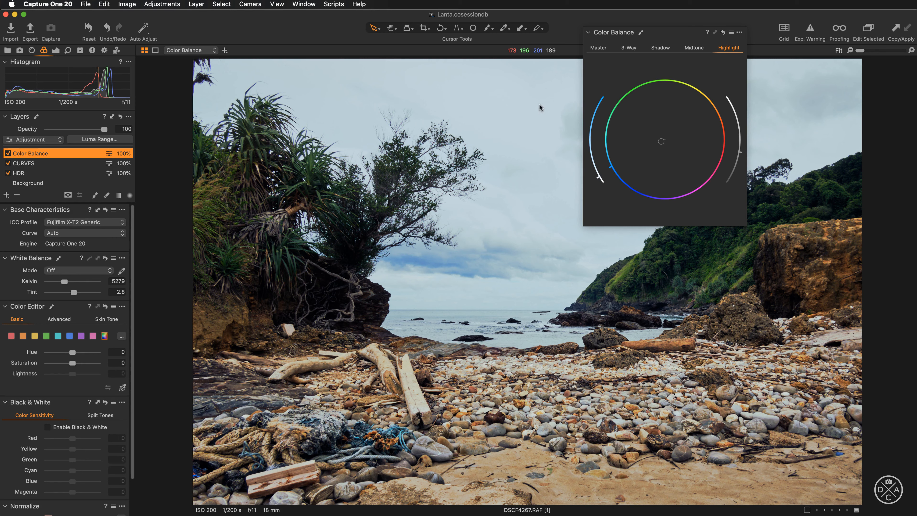
Step: Reset the highlight lightness and darken the highlights again, then dock Color Balance below Base Characteristics
{"action": "left_click_drag", "start_coordinate": [669, 35], "coordinate": [258, 235]}
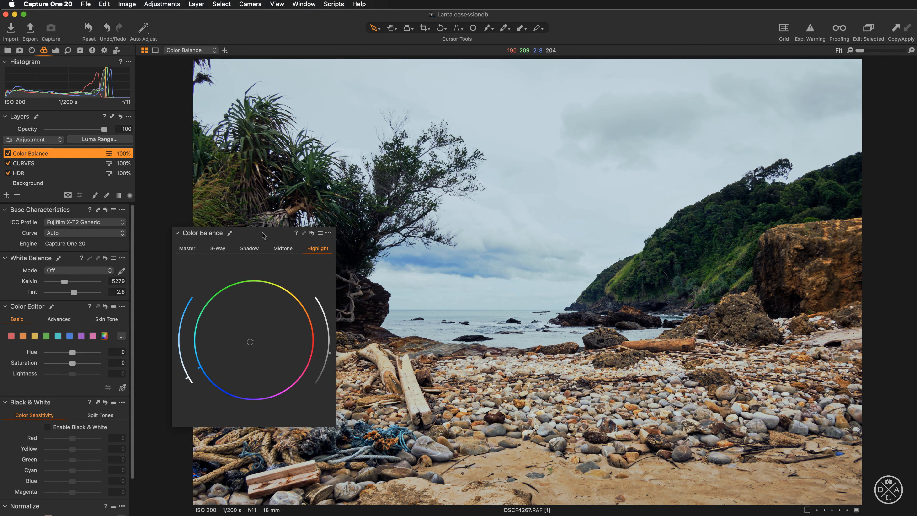
{"action": "double_click", "coordinate": [330, 353]}
{"action": "left_click_drag", "start_coordinate": [331, 340], "coordinate": [334, 358]}
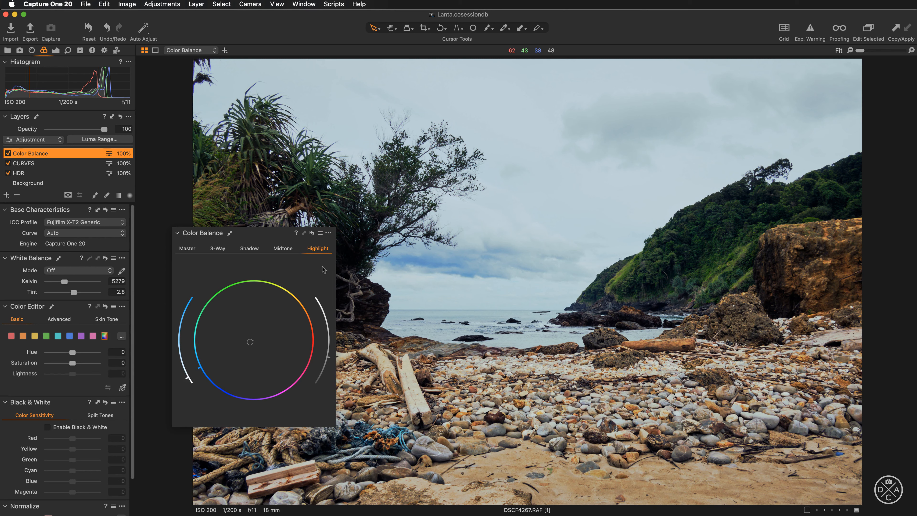
{"action": "left_click_drag", "start_coordinate": [266, 235], "coordinate": [101, 268]}
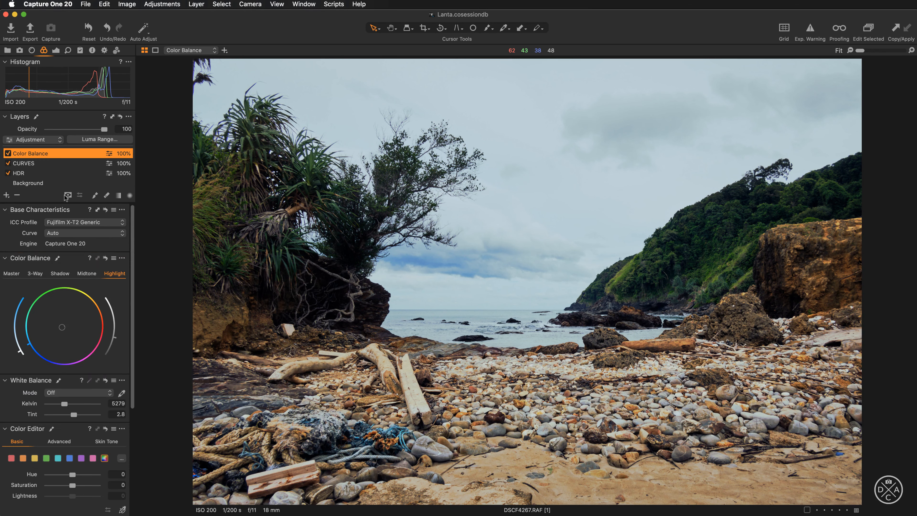
Step: Add a filled layer named "Color Editor" and float the Color Editor tool in Advanced mode with the other tools hidden
{"action": "left_click", "coordinate": [7, 195]}
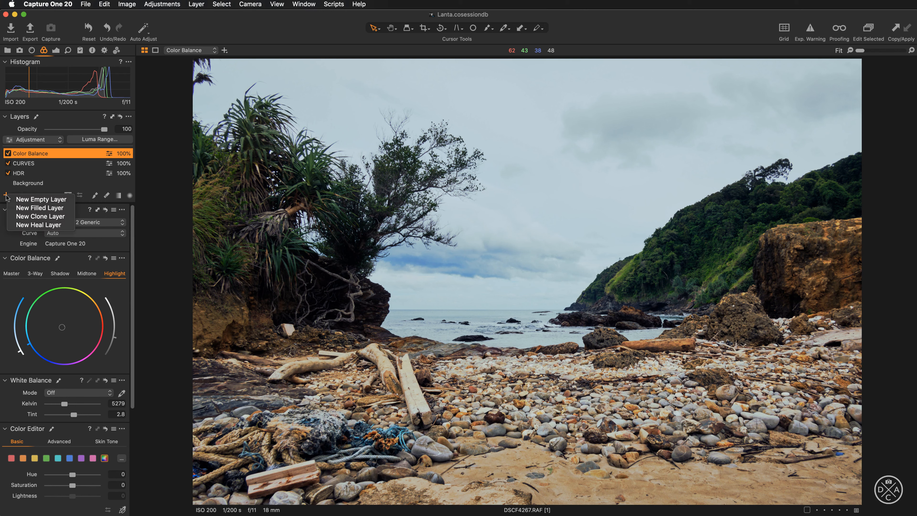
{"action": "left_click", "coordinate": [40, 207]}
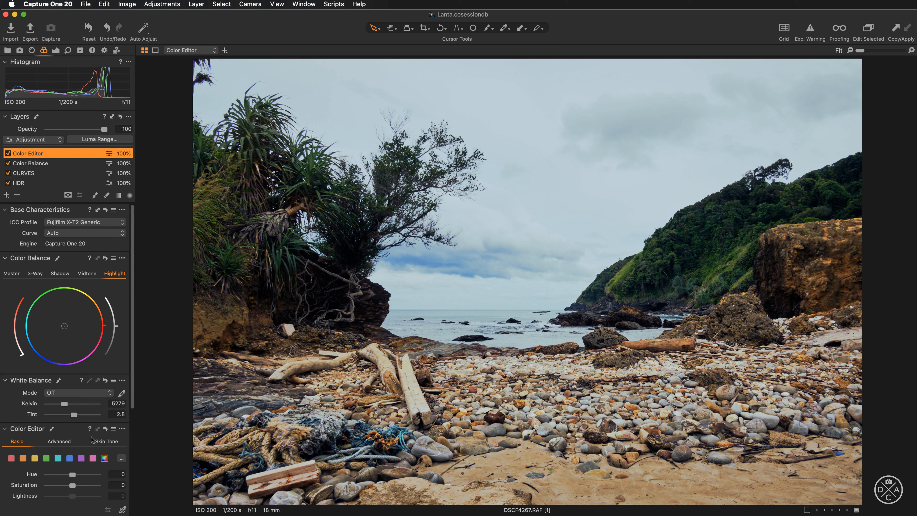
{"action": "left_click", "coordinate": [59, 441]}
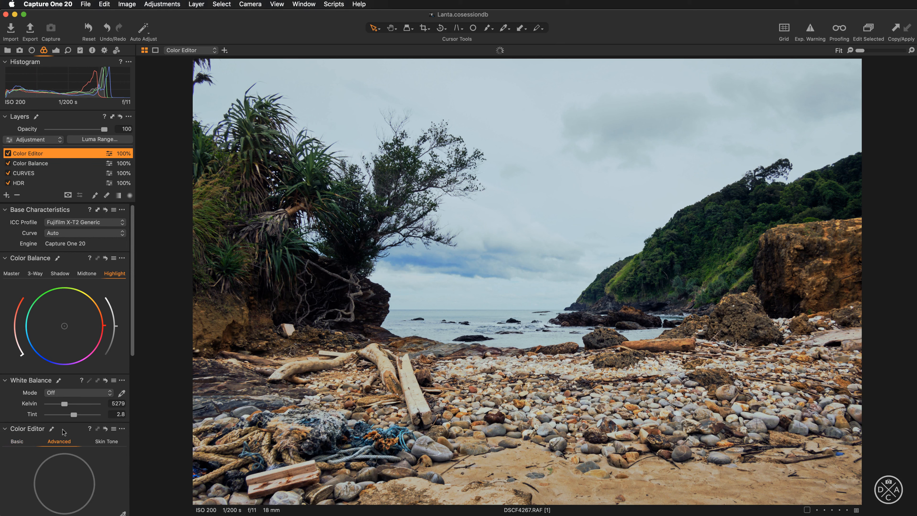
{"action": "left_click_drag", "start_coordinate": [64, 429], "coordinate": [74, 69]}
{"action": "key", "text": "super+t"}
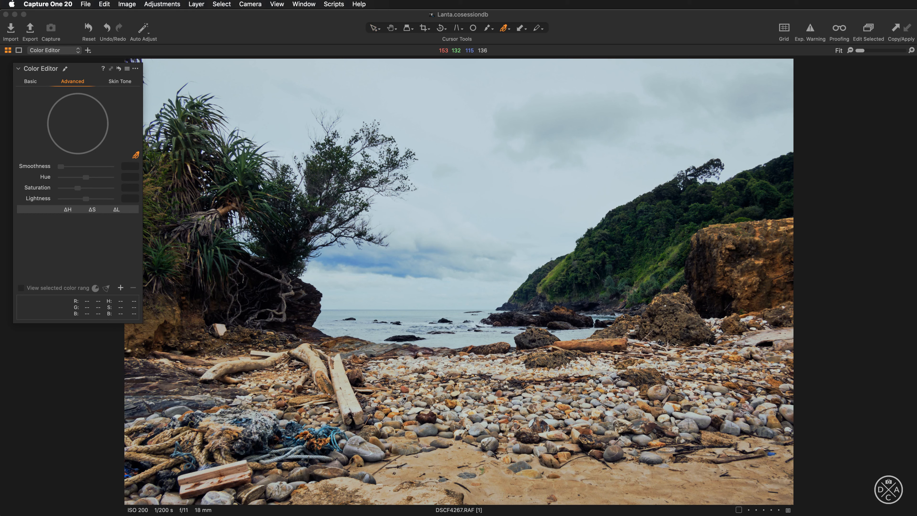
Step: Sample the blue patch of sky, extend its range across all saturation levels and set its hue to -16.3
{"action": "left_click", "coordinate": [362, 257]}
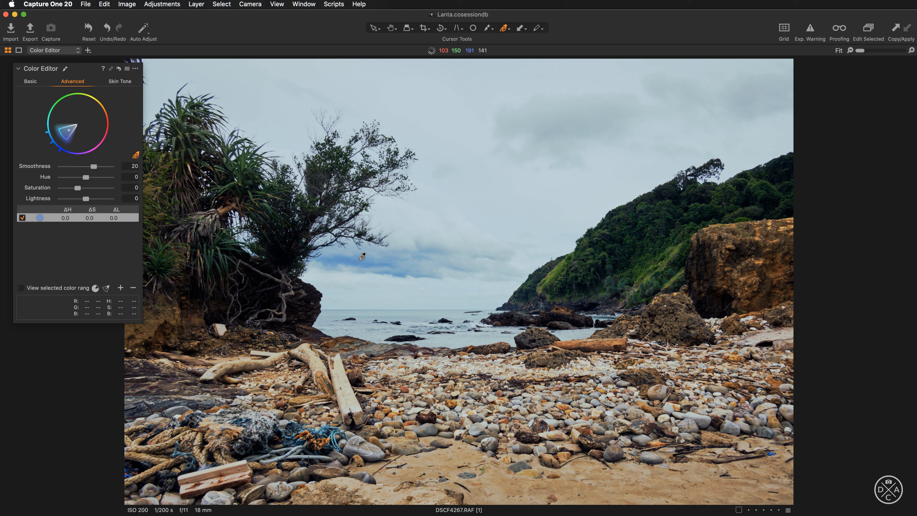
{"action": "left_click", "coordinate": [106, 288]}
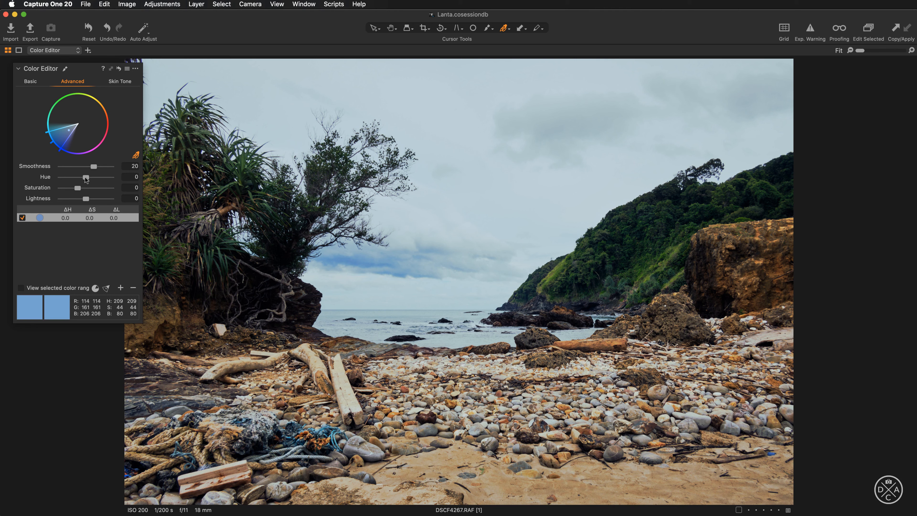
{"action": "left_click_drag", "start_coordinate": [86, 177], "coordinate": [72, 179]}
Step: Compare the blue hue shift off and on at 100% magnification across the sky, sea and ropes
{"action": "key", "text": "super+alt+0"}
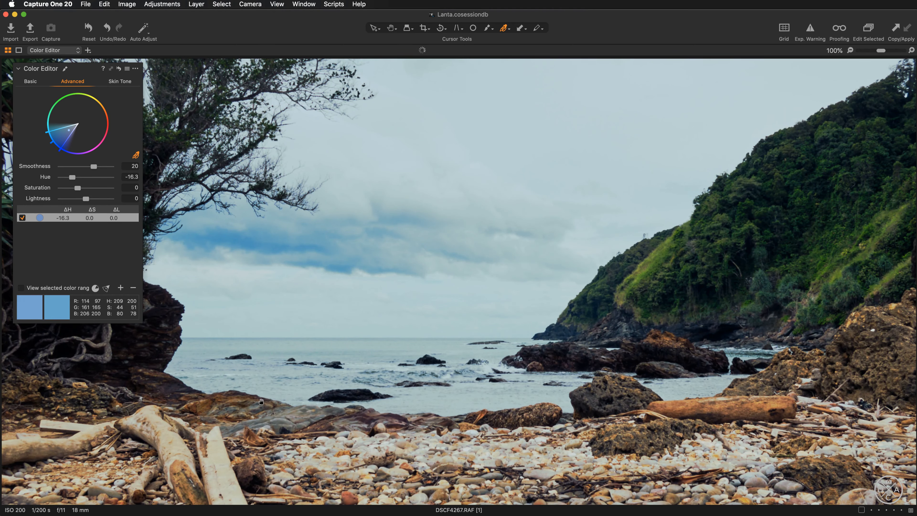
{"action": "left_click_drag", "start_coordinate": [260, 403], "coordinate": [477, 236]}
{"action": "left_click_drag", "start_coordinate": [389, 392], "coordinate": [319, 379]}
{"action": "left_click", "coordinate": [22, 218]}
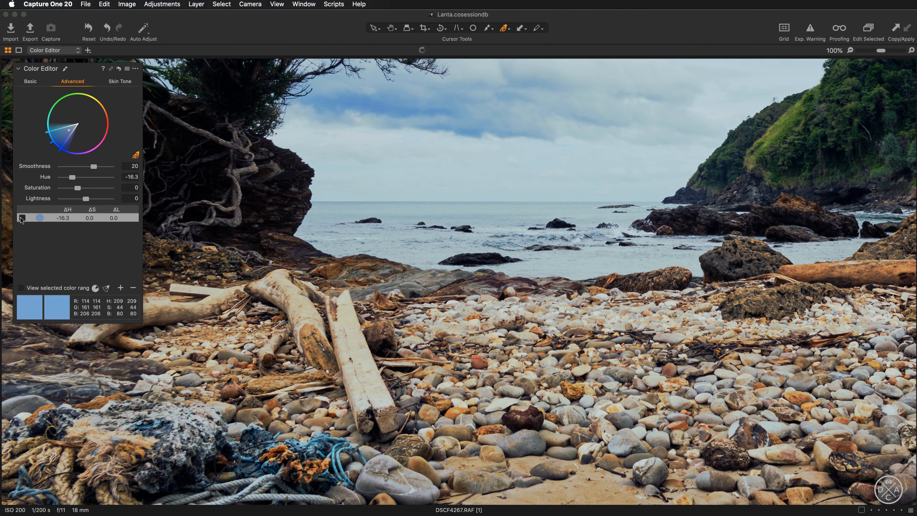
{"action": "left_click", "coordinate": [22, 218]}
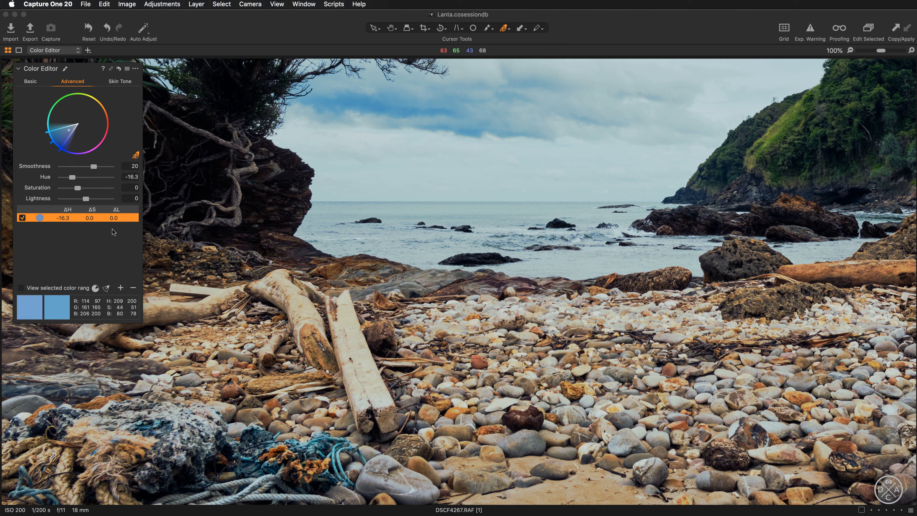
Step: Set the sampled blue range to hue -28.3, saturation 0.9 and lightness 24.5, and compare the correction off and on
{"action": "left_click_drag", "start_coordinate": [73, 178], "coordinate": [64, 180]}
{"action": "key", "text": "super+0"}
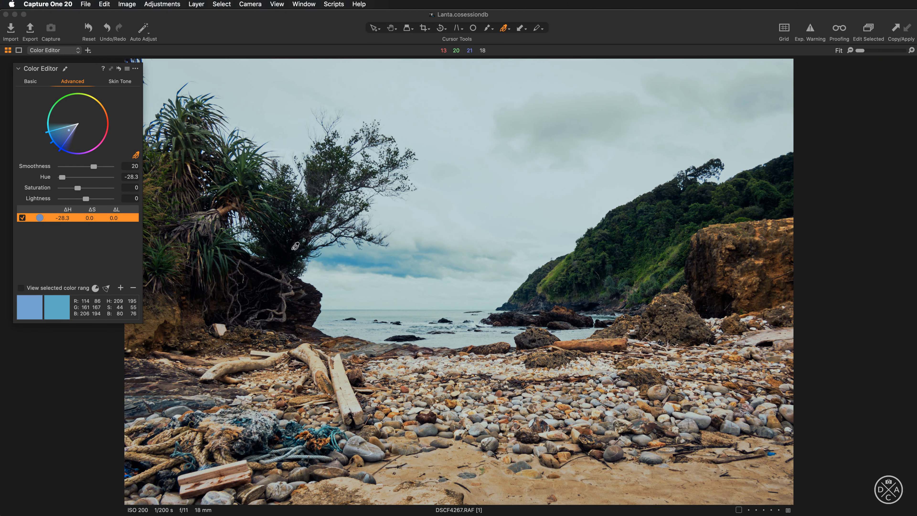
{"action": "left_click", "coordinate": [78, 188]}
{"action": "left_click_drag", "start_coordinate": [87, 199], "coordinate": [94, 201]}
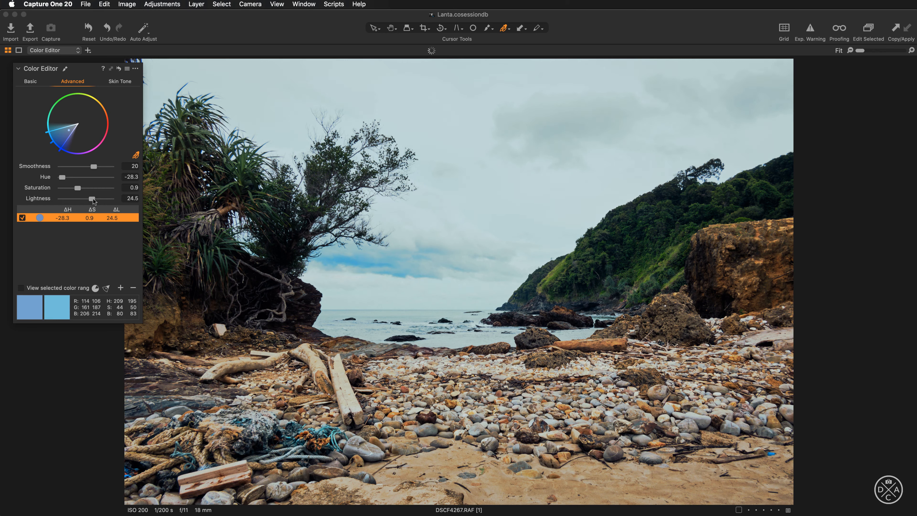
{"action": "left_click", "coordinate": [22, 218]}
{"action": "left_click", "coordinate": [22, 217]}
Step: Move the floating Color Editor further over the photo and show the hidden tools again
{"action": "left_click_drag", "start_coordinate": [112, 62], "coordinate": [223, 142]}
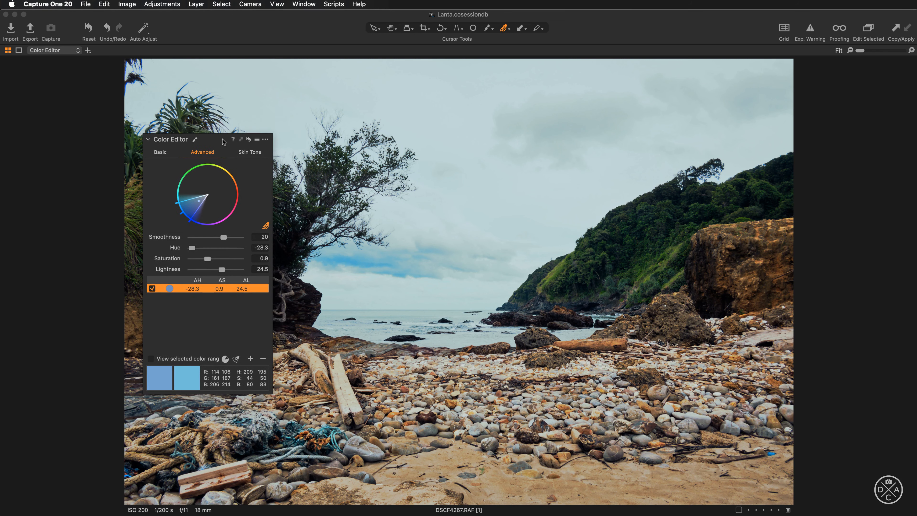
{"action": "key", "text": "super+t"}
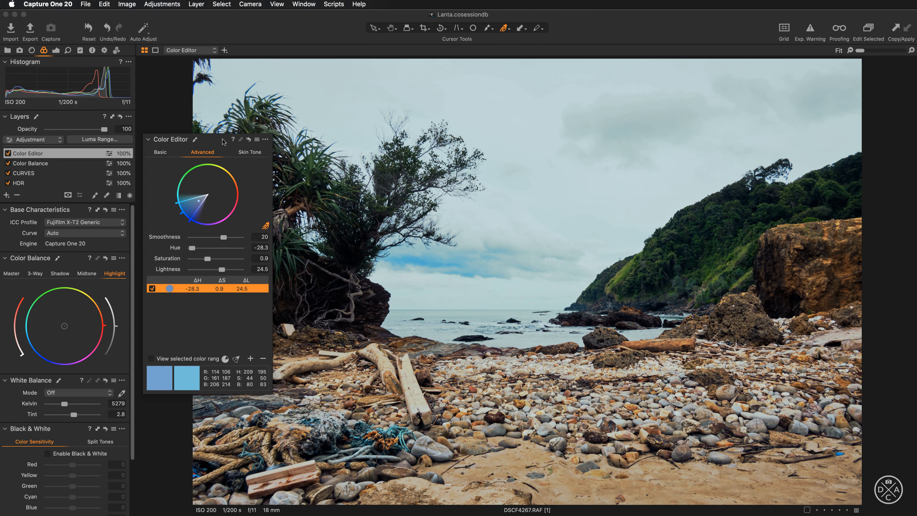
Step: On the HDR layer, set the High Dynamic Range highlight to -100 and white to about -13
{"action": "left_click", "coordinate": [26, 184]}
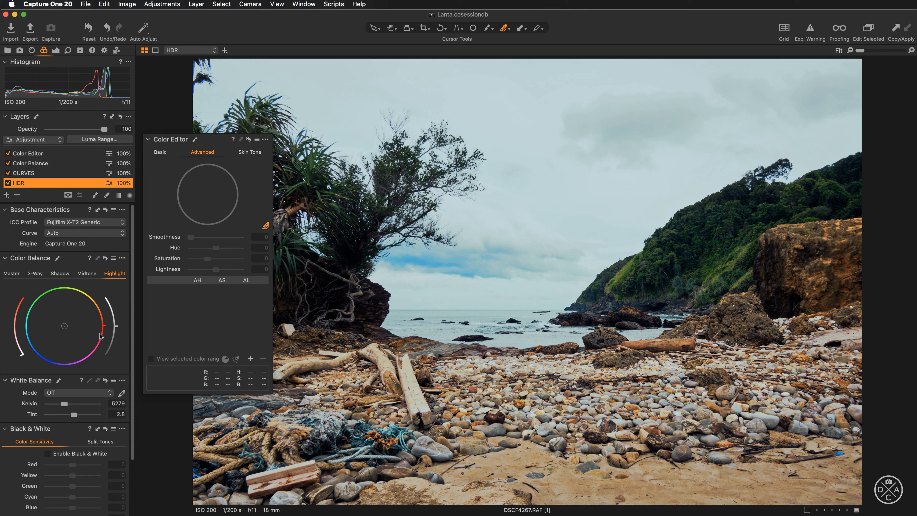
{"action": "scroll", "coordinate": [101, 336], "scroll_direction": "down", "scroll_amount": 1}
{"action": "left_click", "coordinate": [56, 51]}
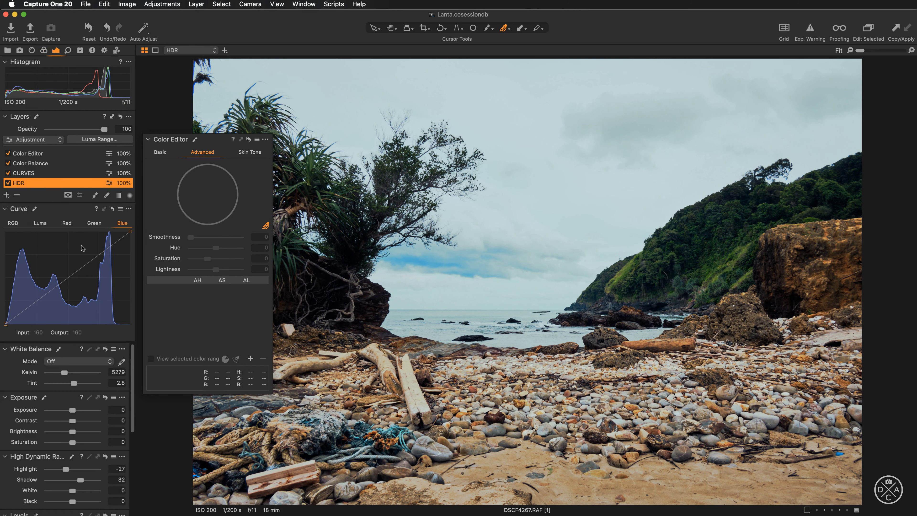
{"action": "scroll", "coordinate": [79, 422], "scroll_direction": "down", "scroll_amount": 5}
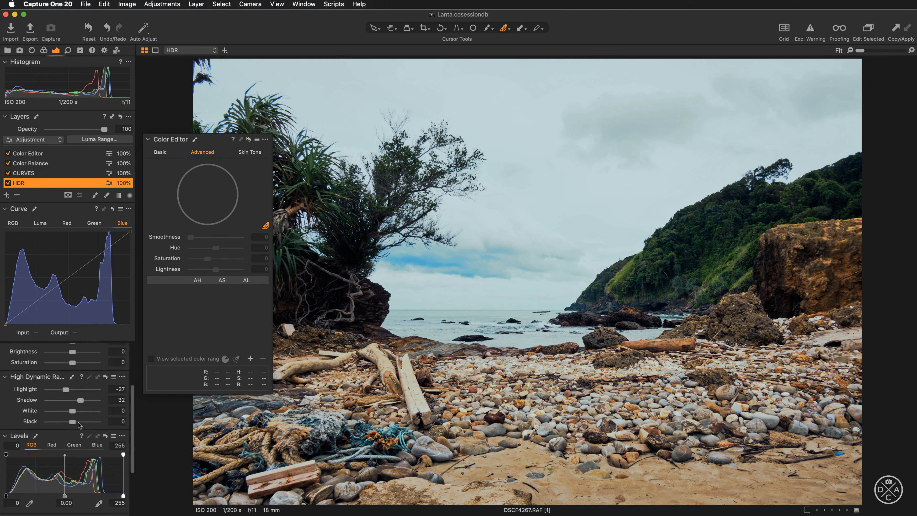
{"action": "scroll", "coordinate": [78, 422], "scroll_direction": "down", "scroll_amount": 2}
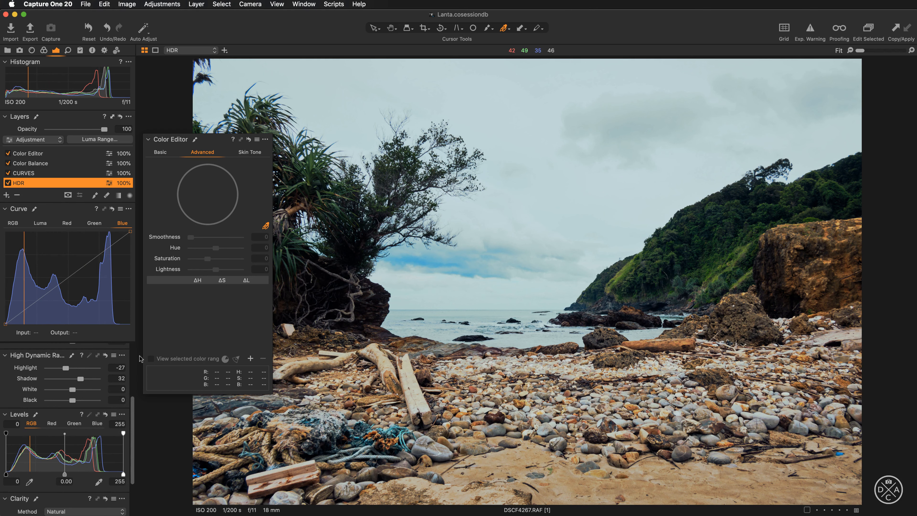
{"action": "left_click_drag", "start_coordinate": [66, 367], "coordinate": [41, 369]}
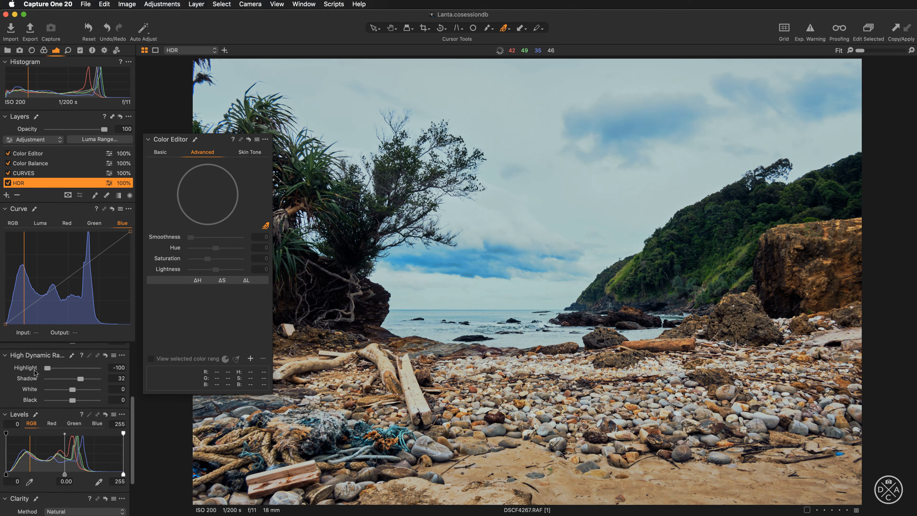
{"action": "left_click_drag", "start_coordinate": [73, 389], "coordinate": [70, 390]}
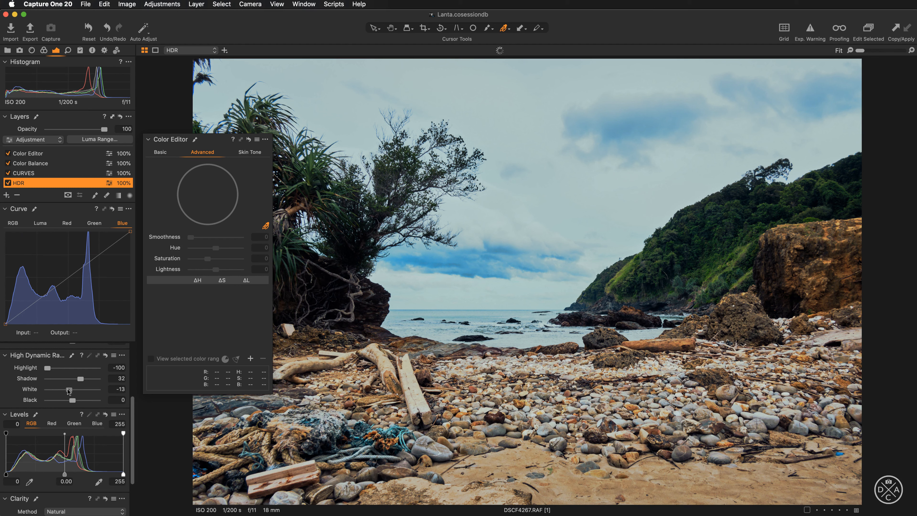
{"action": "left_click_drag", "start_coordinate": [68, 389], "coordinate": [69, 390]}
Step: On the Color Editor layer, set the sampled blue range to saturation -8.5 and lightness 13.7
{"action": "left_click", "coordinate": [37, 154]}
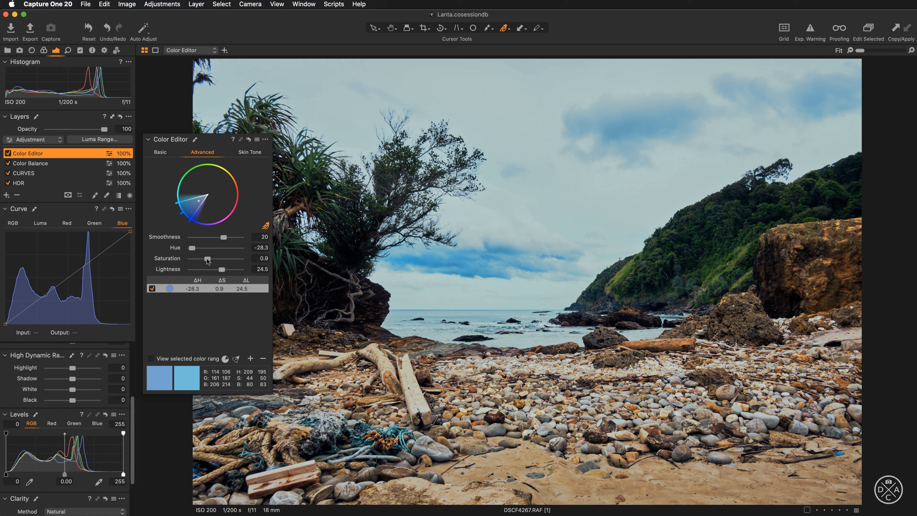
{"action": "left_click_drag", "start_coordinate": [208, 261], "coordinate": [207, 260]}
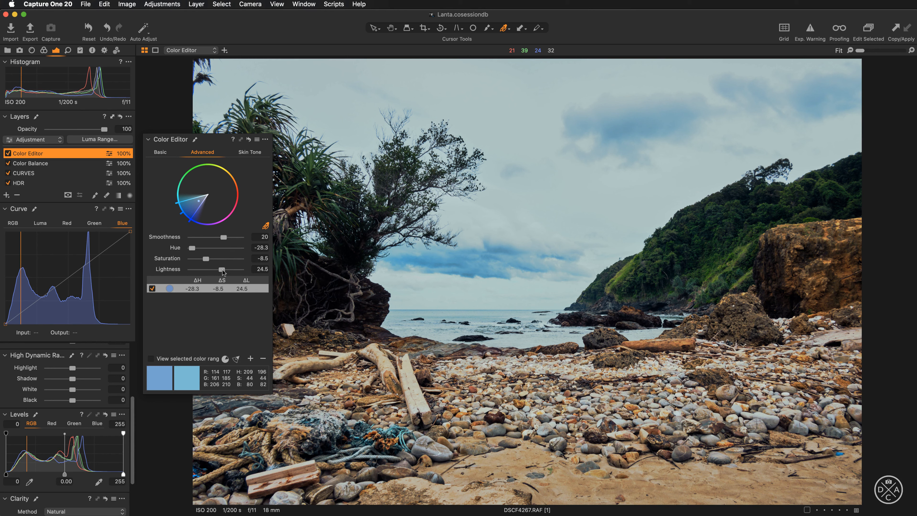
{"action": "left_click_drag", "start_coordinate": [224, 272], "coordinate": [227, 271]}
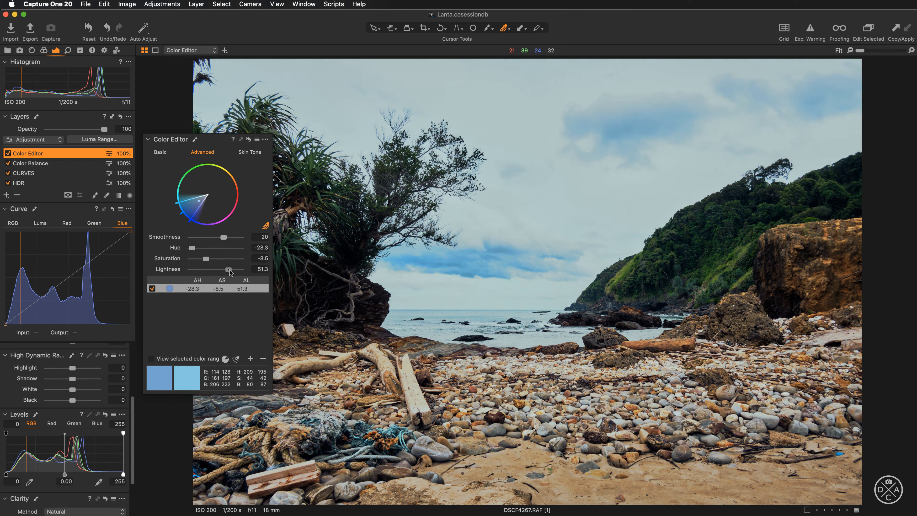
{"action": "double_click", "coordinate": [220, 271]}
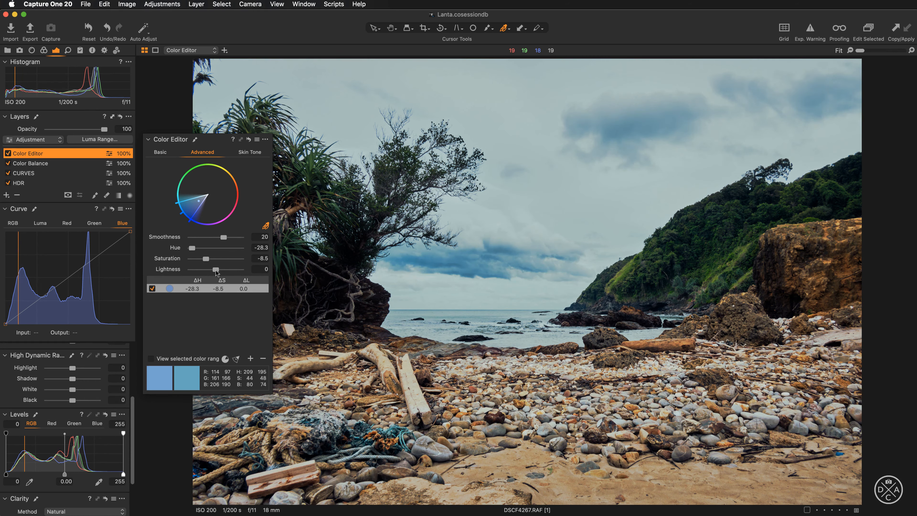
{"action": "left_click_drag", "start_coordinate": [216, 271], "coordinate": [220, 272]}
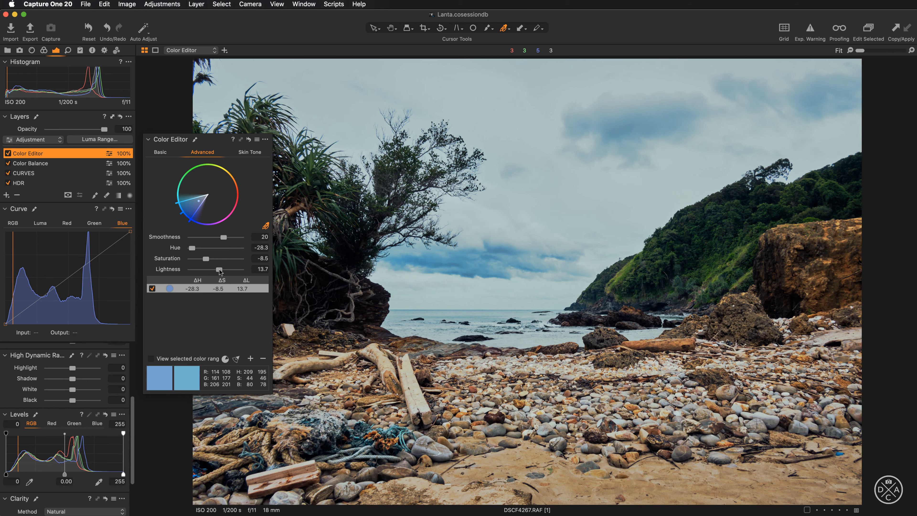
Step: Sample the beach sand colour, extend its range across all saturation levels and set hue to -13.8 and lightness to -16.8
{"action": "key", "text": "super+t"}
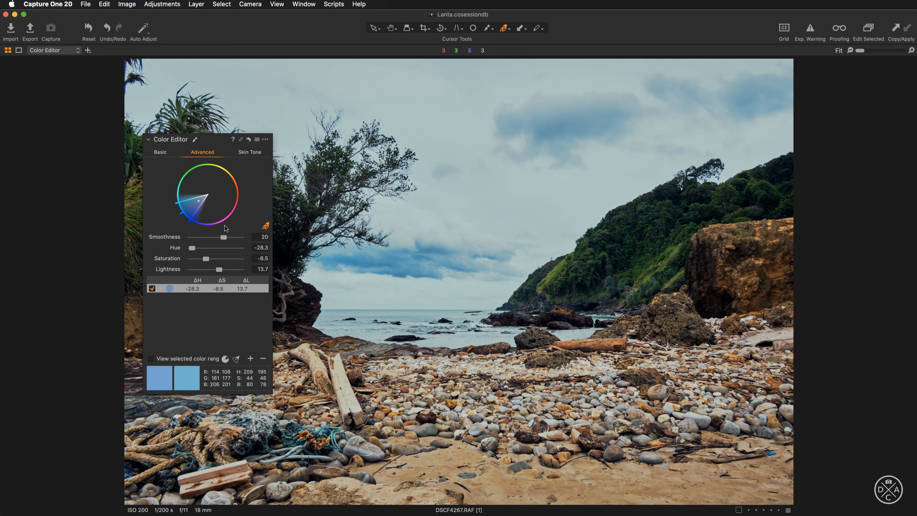
{"action": "left_click_drag", "start_coordinate": [228, 143], "coordinate": [97, 107]}
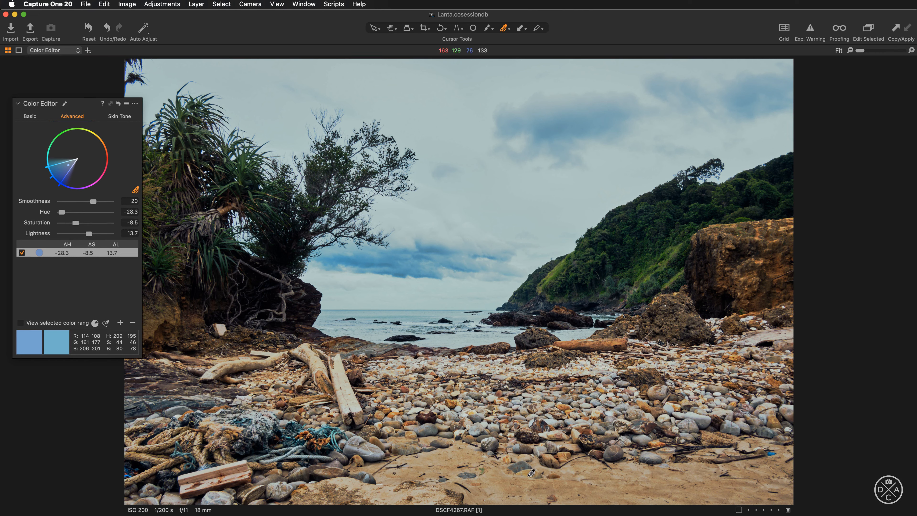
{"action": "left_click", "coordinate": [499, 474]}
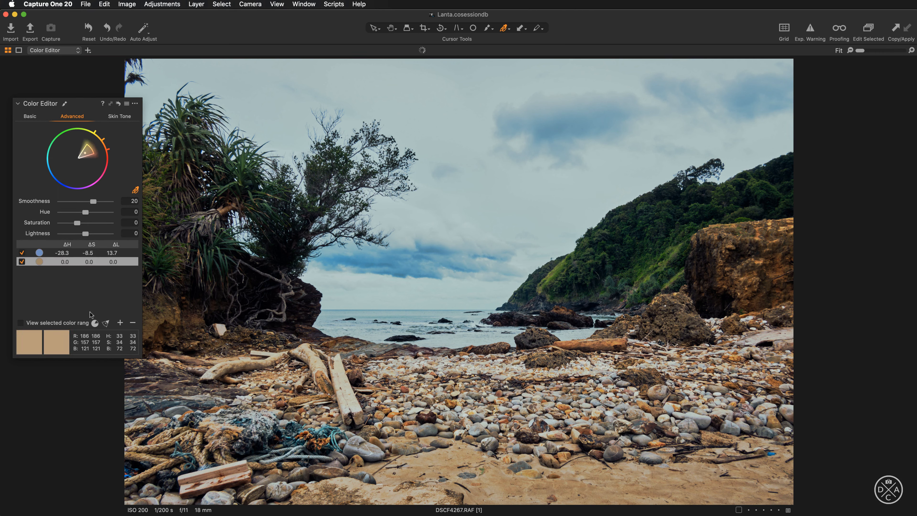
{"action": "left_click", "coordinate": [106, 322]}
{"action": "mouse_move", "coordinate": [85, 214]}
{"action": "left_mouse_down"}
{"action": "mouse_move", "coordinate": [95, 214]}
{"action": "mouse_move", "coordinate": [69, 216]}
{"action": "left_mouse_up"}
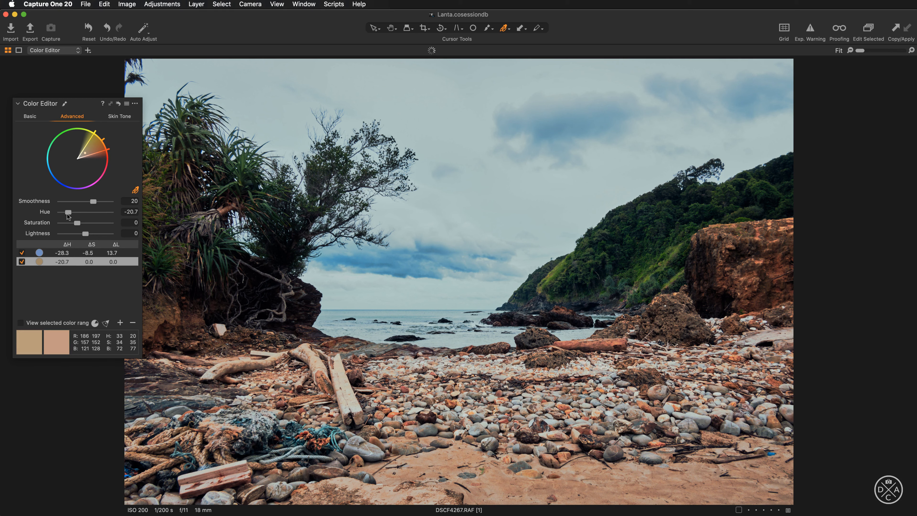
{"action": "left_click_drag", "start_coordinate": [67, 213], "coordinate": [72, 213]}
{"action": "left_click_drag", "start_coordinate": [87, 234], "coordinate": [74, 215]}
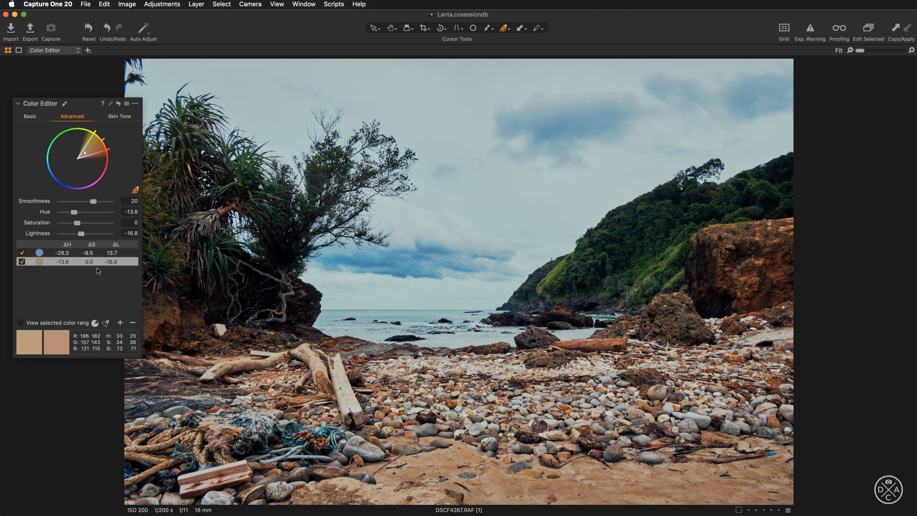
Step: Sample the hillside green, extend its range across all saturation levels and set hue 3.2, saturation -8.5 and lightness 11.9
{"action": "left_click", "coordinate": [561, 267]}
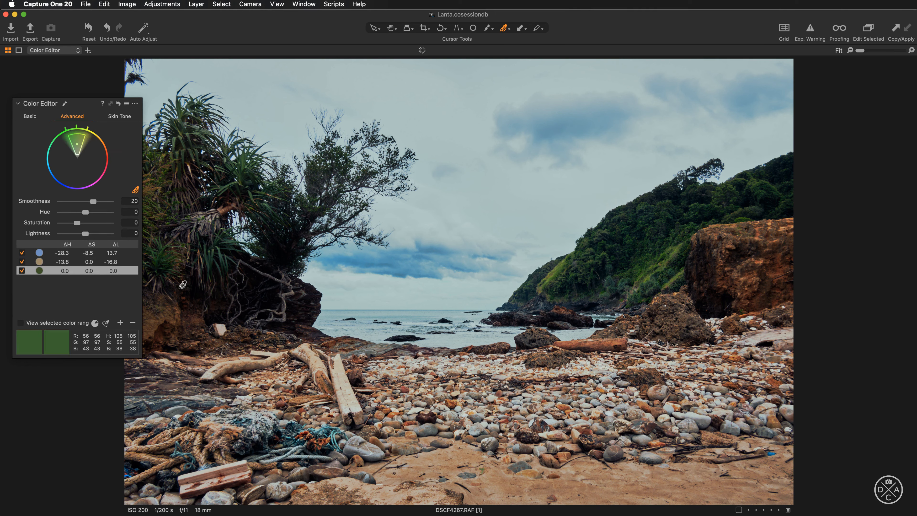
{"action": "left_click", "coordinate": [108, 322]}
{"action": "left_click_drag", "start_coordinate": [81, 213], "coordinate": [77, 214]}
{"action": "left_click_drag", "start_coordinate": [84, 214], "coordinate": [88, 214]}
{"action": "left_click_drag", "start_coordinate": [89, 213], "coordinate": [88, 214]}
{"action": "left_click_drag", "start_coordinate": [78, 224], "coordinate": [76, 225]}
{"action": "left_click_drag", "start_coordinate": [85, 234], "coordinate": [89, 235]}
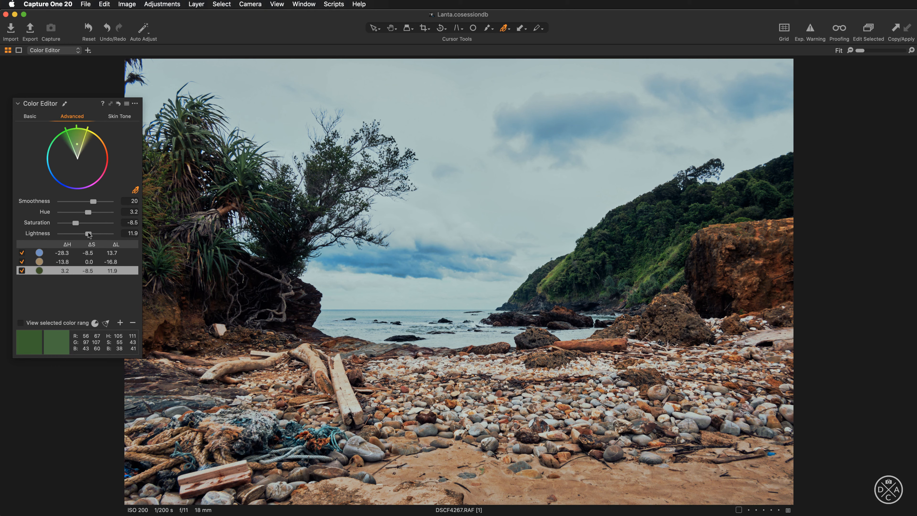
Step: Show the hidden tools again and dock the floating Color Editor above the Curve tool
{"action": "left_click_drag", "start_coordinate": [85, 105], "coordinate": [184, 222]}
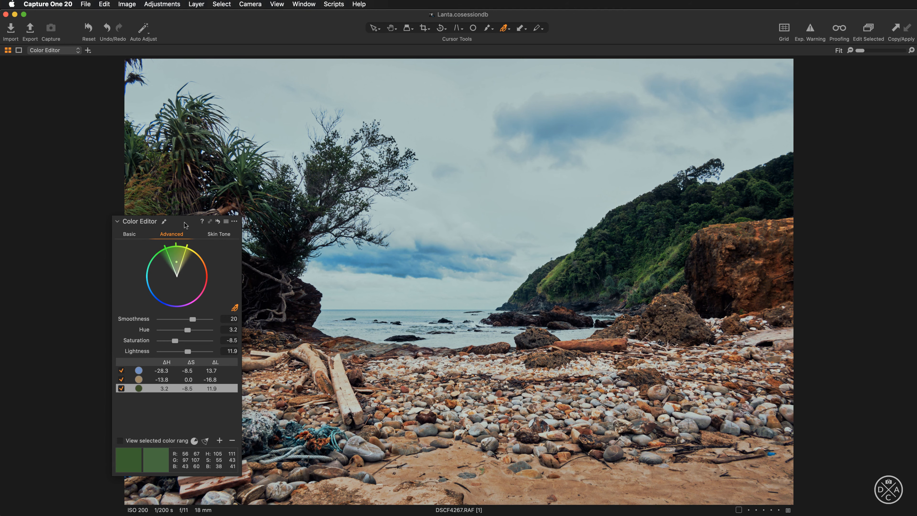
{"action": "key", "text": "alt+super+t"}
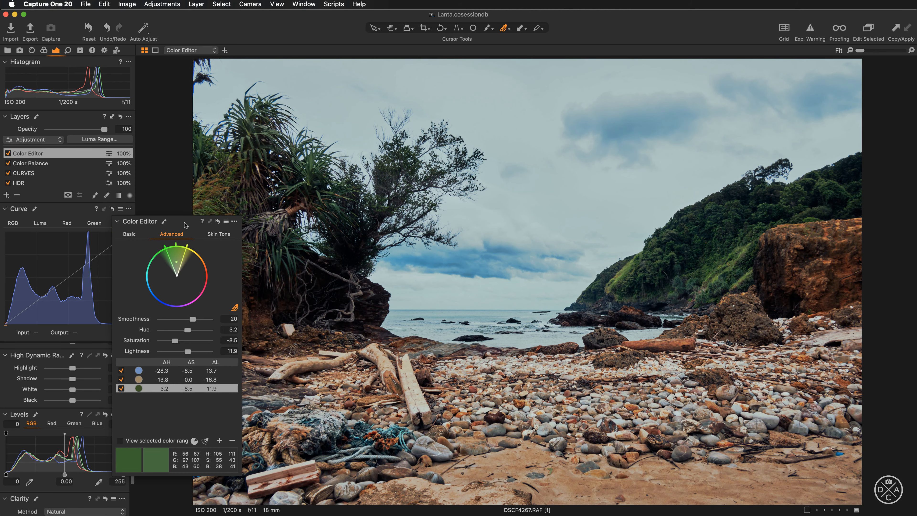
{"action": "left_click_drag", "start_coordinate": [185, 223], "coordinate": [72, 226]}
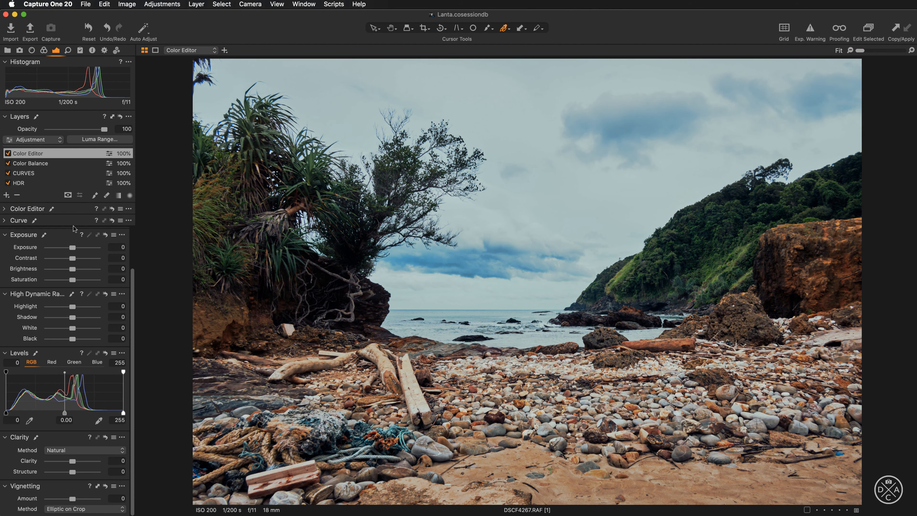
Step: Compare the photo with the Color Editor layer off and on
{"action": "left_click", "coordinate": [7, 153]}
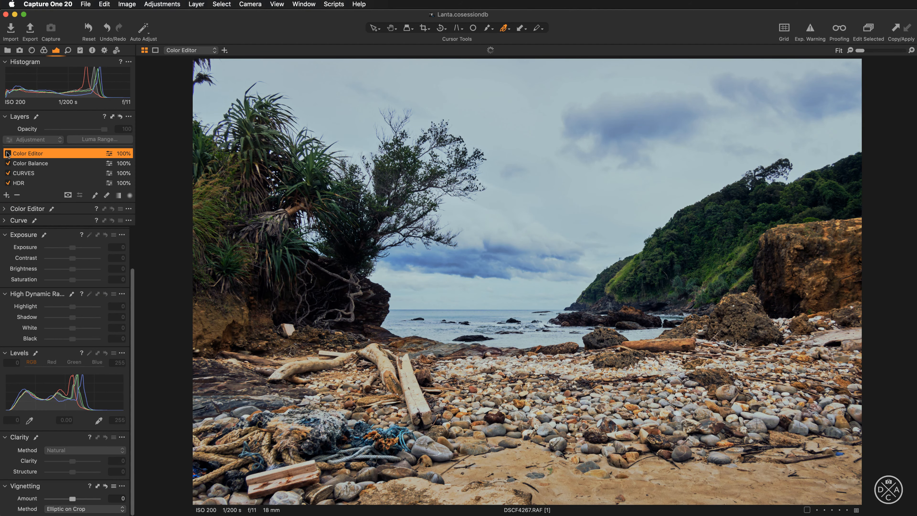
{"action": "left_click", "coordinate": [7, 153]}
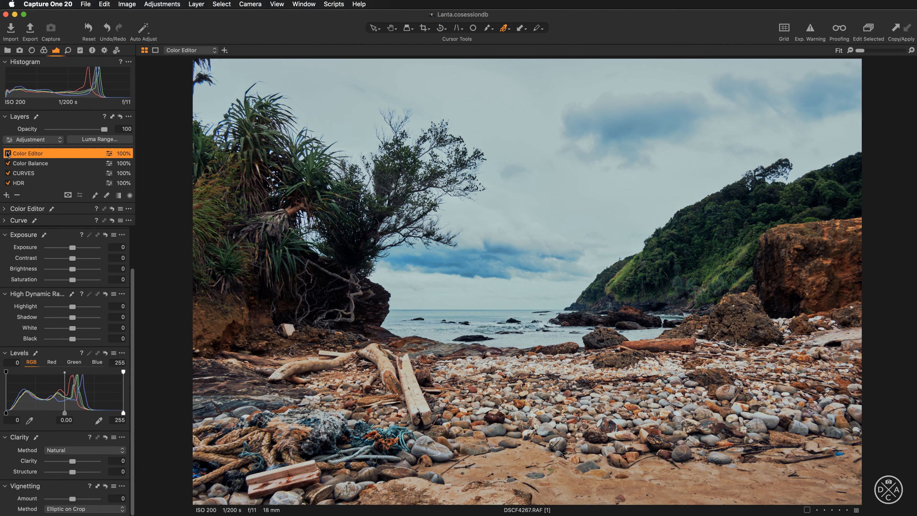
{"action": "left_click", "coordinate": [7, 153]}
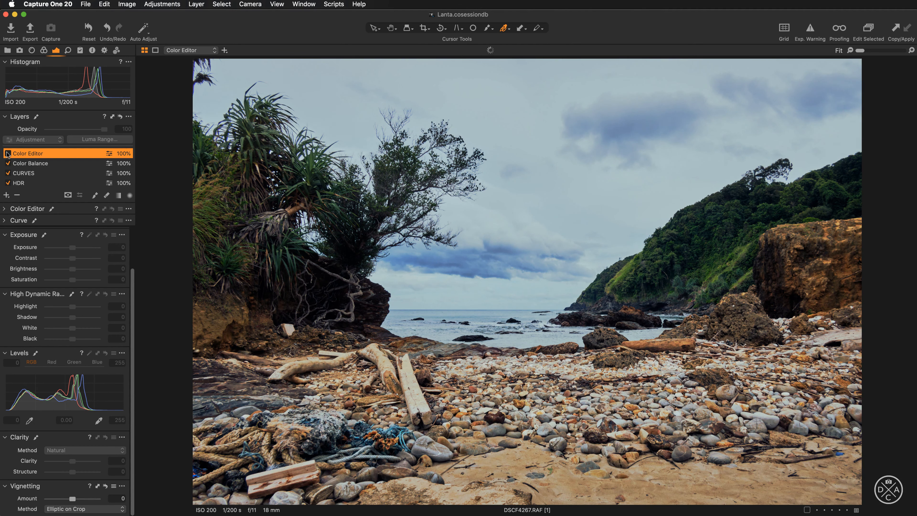
{"action": "left_click", "coordinate": [7, 153]}
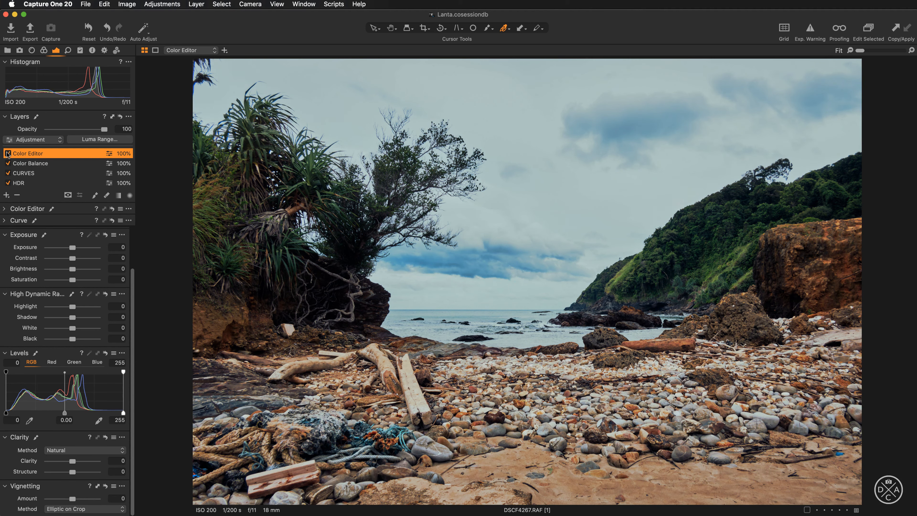
Step: Select the CURVES layer and add the Curve tool to the set of color tools
{"action": "left_click", "coordinate": [24, 175]}
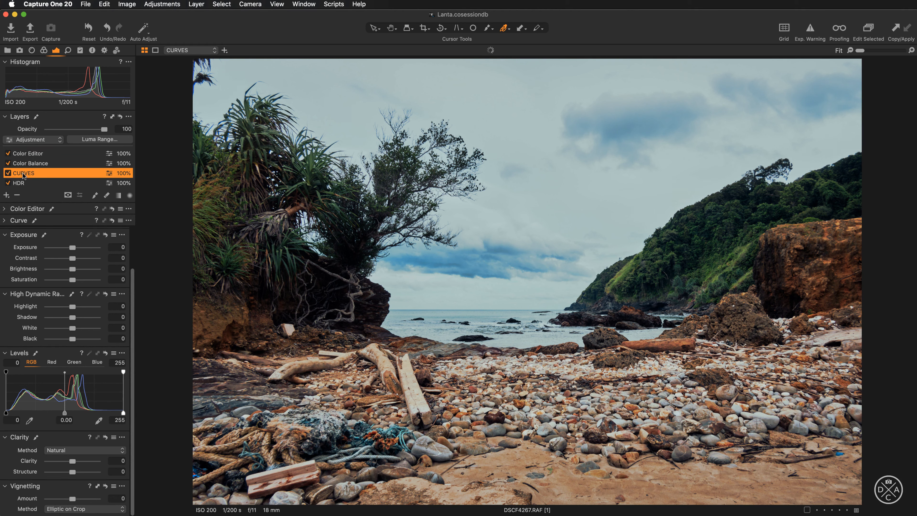
{"action": "scroll", "coordinate": [56, 373], "scroll_direction": "up", "scroll_amount": 3}
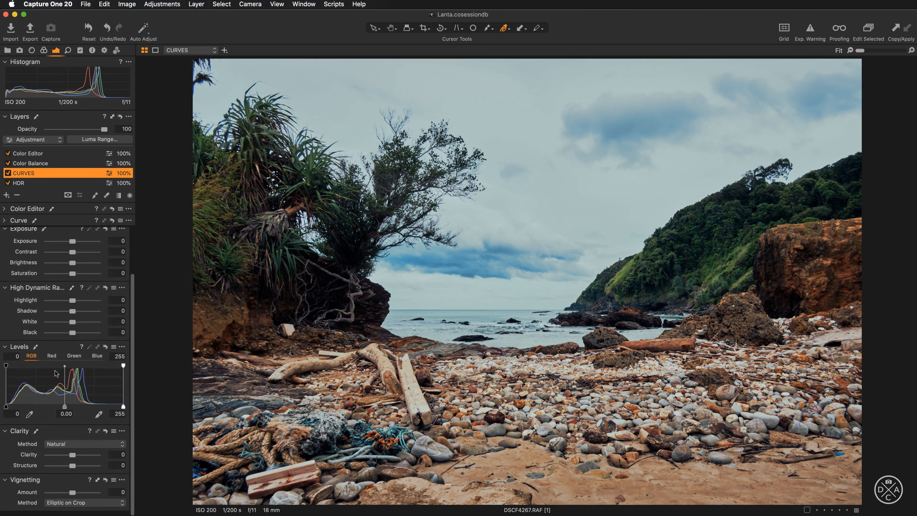
{"action": "left_click", "coordinate": [43, 50]}
{"action": "scroll", "coordinate": [88, 313], "scroll_direction": "up", "scroll_amount": 2}
{"action": "scroll", "coordinate": [87, 312], "scroll_direction": "down", "scroll_amount": 4}
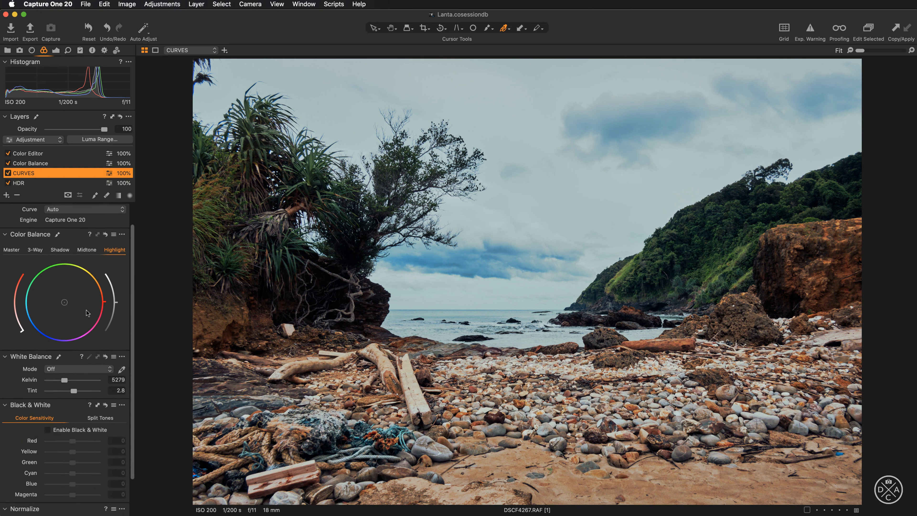
{"action": "scroll", "coordinate": [88, 313], "scroll_direction": "up", "scroll_amount": 4}
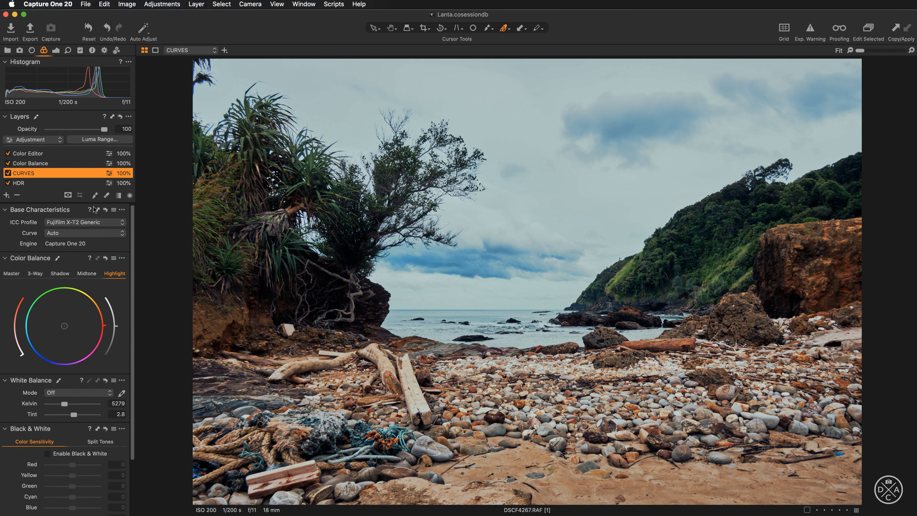
{"action": "right_click", "coordinate": [82, 117]}
{"action": "mouse_move", "coordinate": [92, 122]}
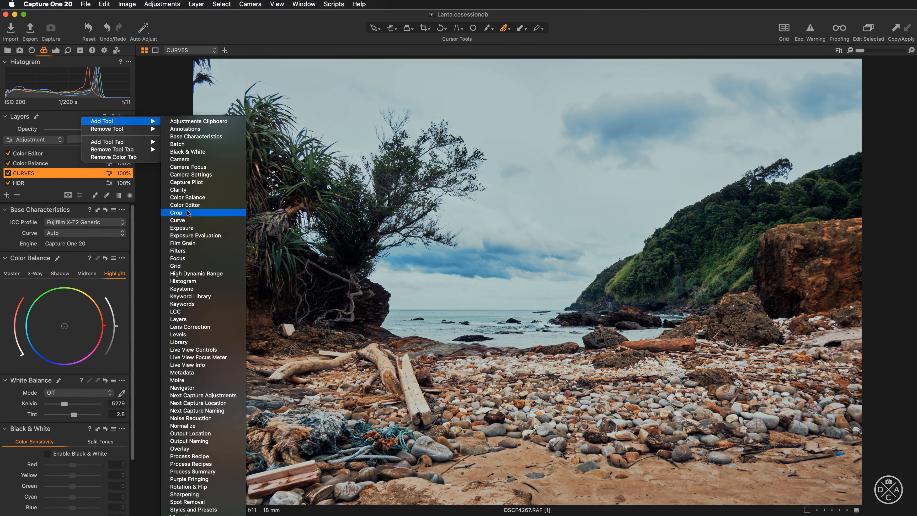
{"action": "left_click", "coordinate": [178, 220]}
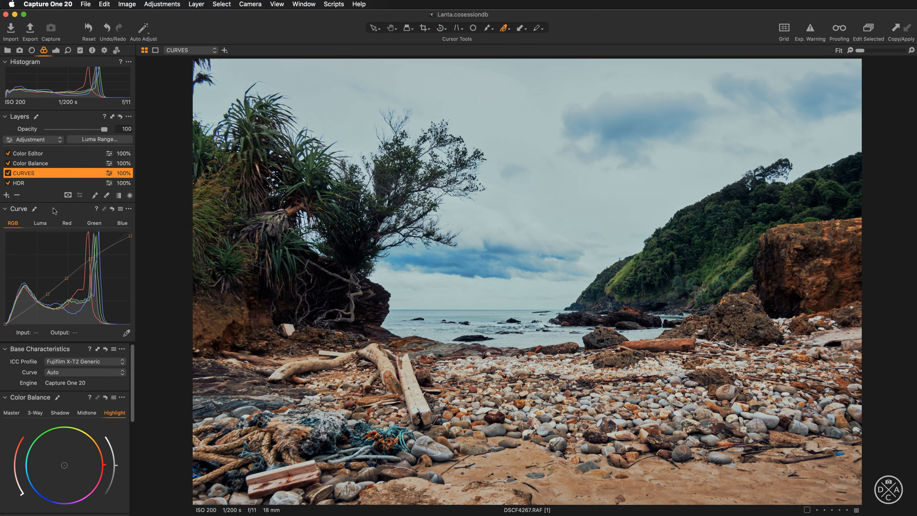
Step: Float the Curve tool over the photo with the other tools hidden, and enlarge it to about twice its width
{"action": "left_click_drag", "start_coordinate": [52, 209], "coordinate": [82, 71]}
{"action": "key", "text": "super+t"}
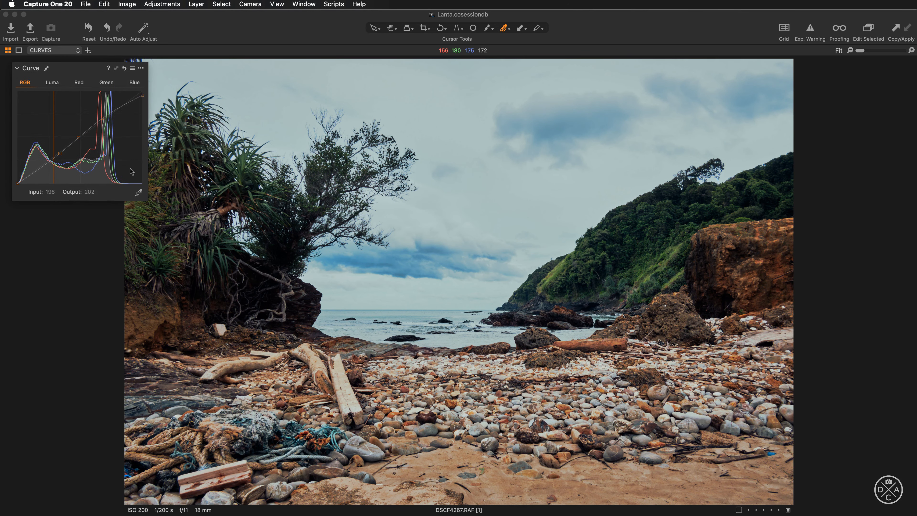
{"action": "left_click_drag", "start_coordinate": [146, 200], "coordinate": [272, 303]}
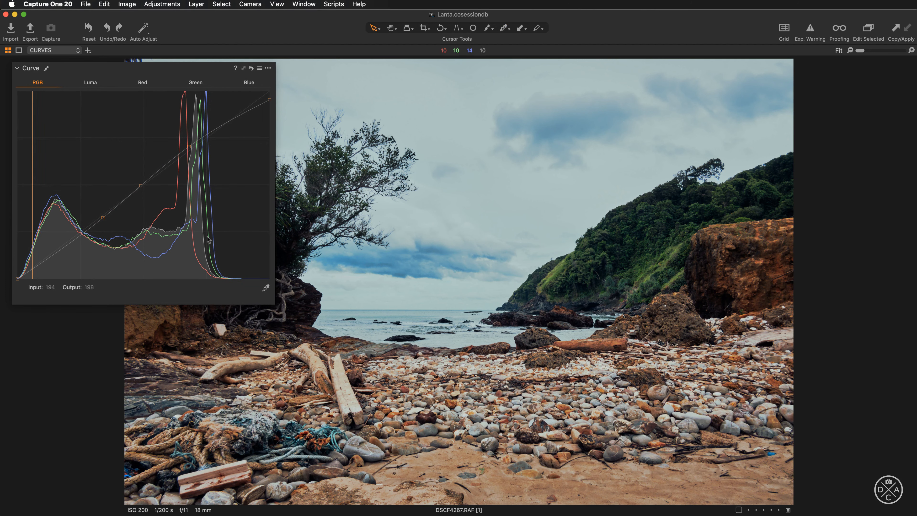
Step: Raise the RGB curve's midtone point slightly and lower the Luma curve's white end point a little
{"action": "left_click", "coordinate": [141, 186]}
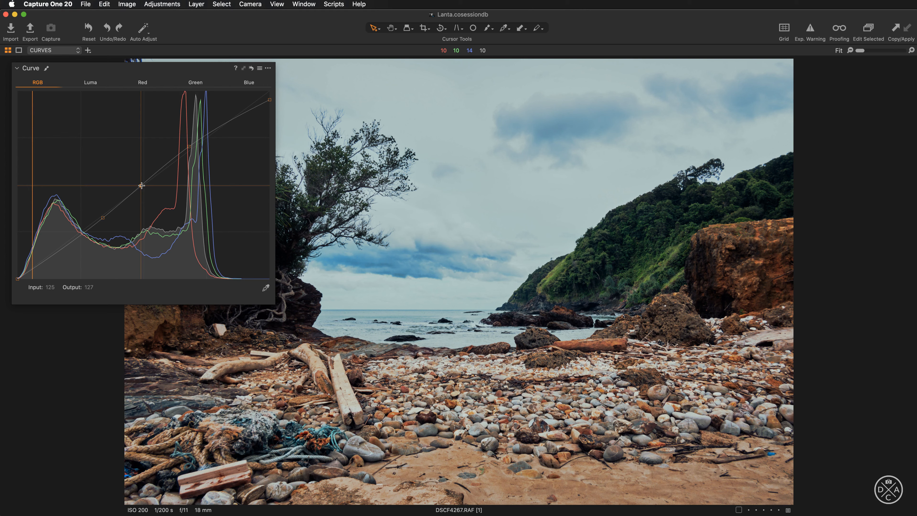
{"action": "left_click_drag", "start_coordinate": [141, 185], "coordinate": [141, 183]}
{"action": "left_click", "coordinate": [190, 147]}
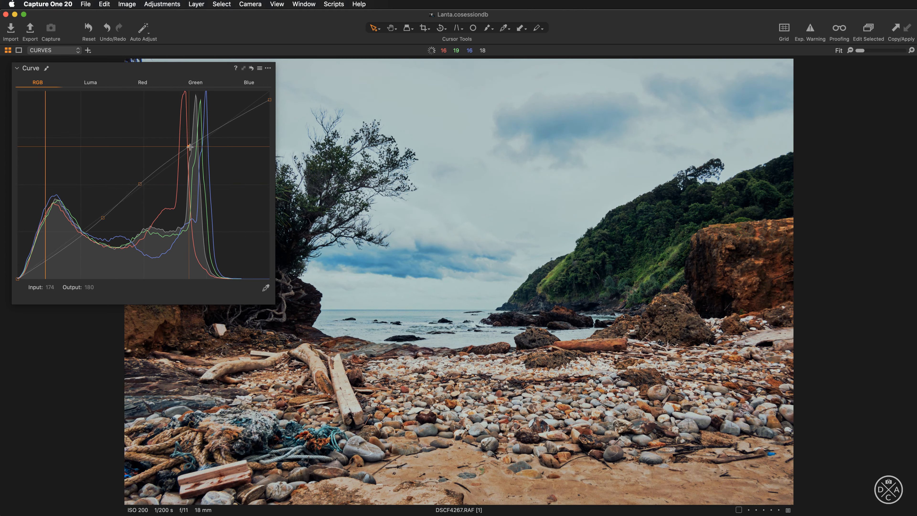
{"action": "left_click", "coordinate": [84, 83]}
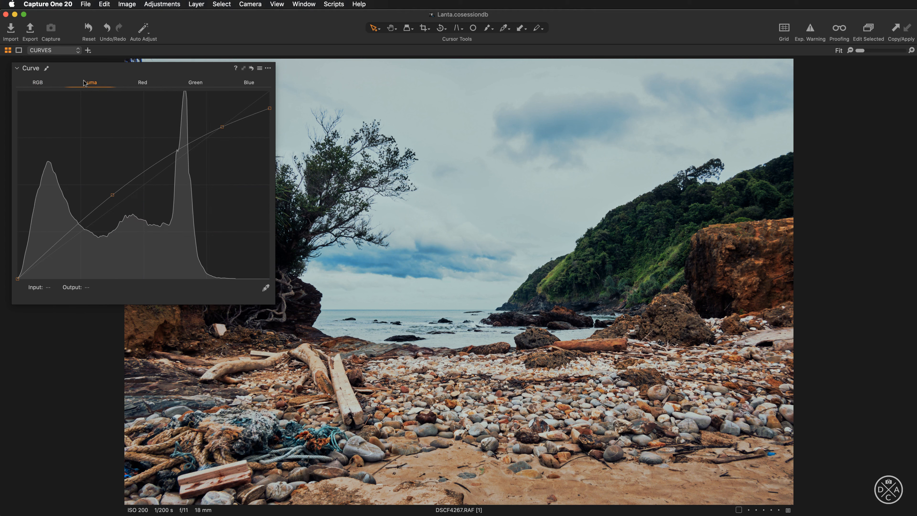
{"action": "left_click_drag", "start_coordinate": [269, 109], "coordinate": [271, 112]}
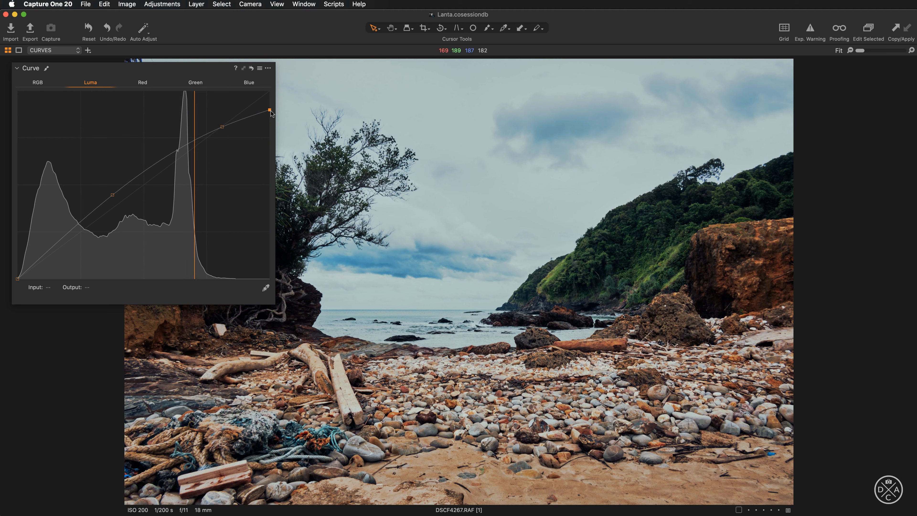
Step: Fine-tune the upper points of the Blue curve and lift the Green curve's highlight point slightly
{"action": "left_click", "coordinate": [143, 83]}
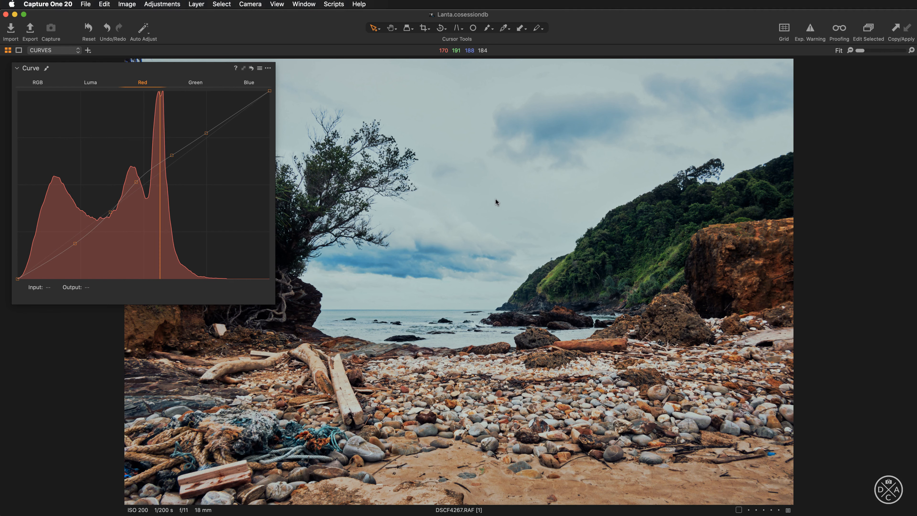
{"action": "left_click", "coordinate": [244, 84]}
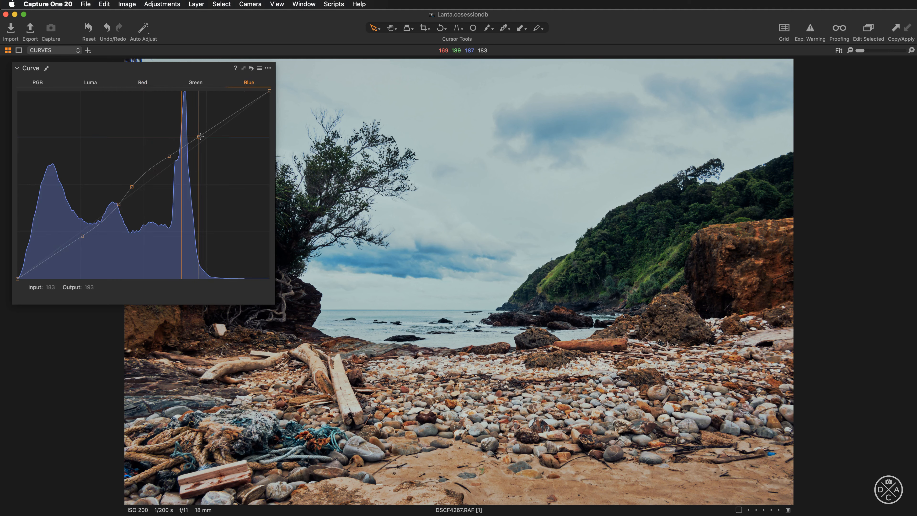
{"action": "left_click_drag", "start_coordinate": [199, 136], "coordinate": [169, 156]}
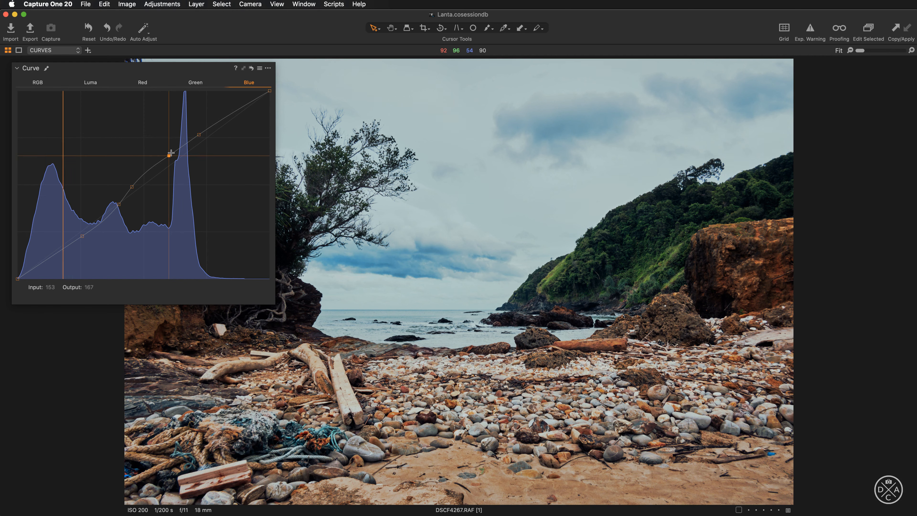
{"action": "left_click", "coordinate": [197, 84]}
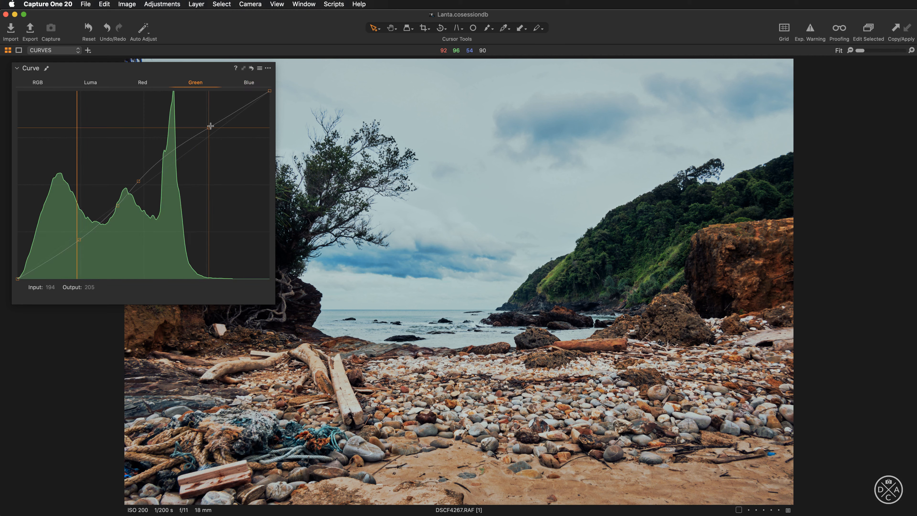
{"action": "left_click_drag", "start_coordinate": [210, 126], "coordinate": [208, 125]}
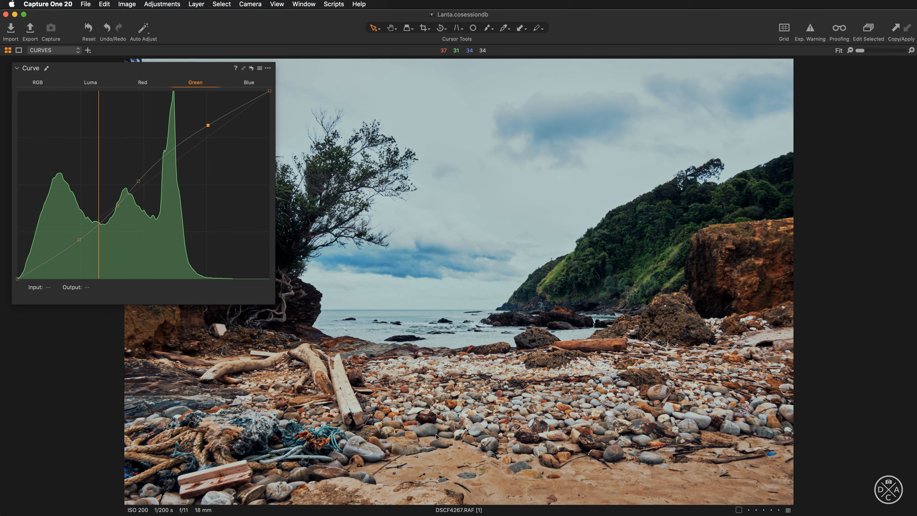
Step: Shrink the floating Curve tool and raise the Blue curve's two lower-midtone points, placing the upper one at input 101, output 97
{"action": "key", "text": "super+plus"}
{"action": "key", "text": "super+plus"}
{"action": "key", "text": "super+plus"}
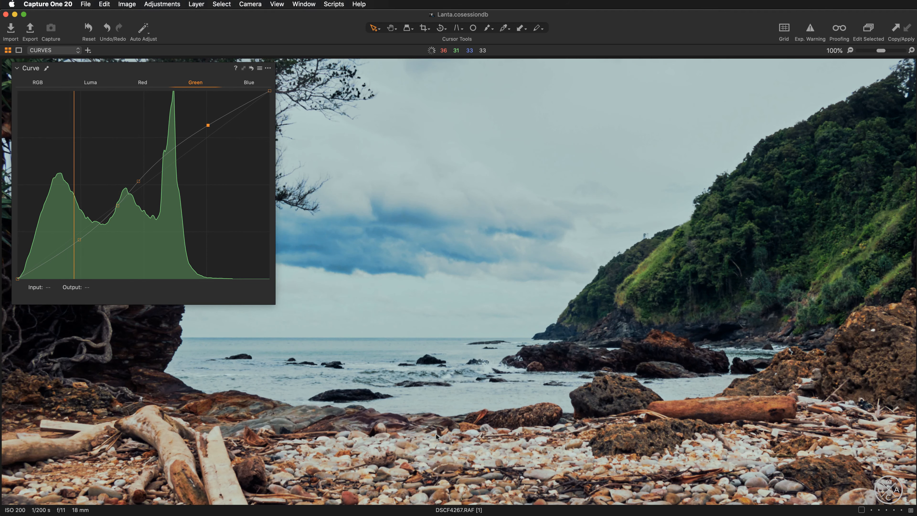
{"action": "left_click_drag", "start_coordinate": [437, 434], "coordinate": [468, 363]}
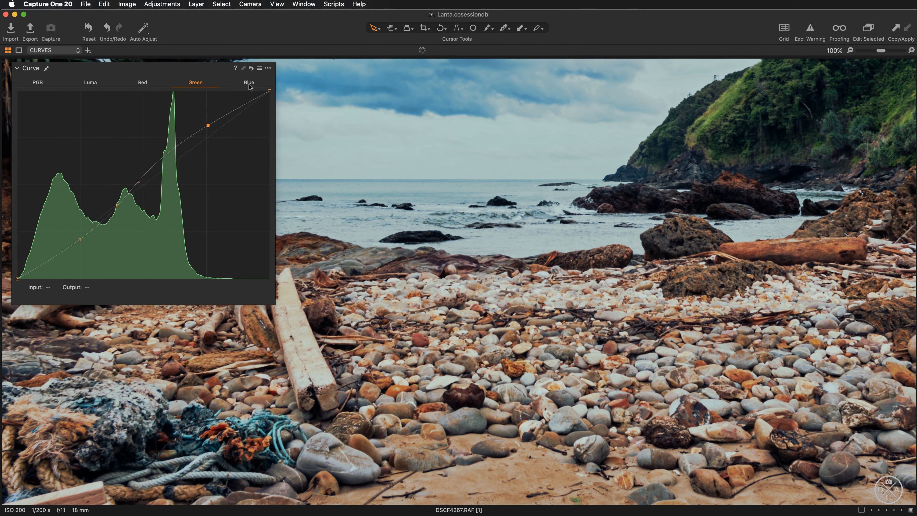
{"action": "left_click", "coordinate": [249, 84]}
{"action": "left_click_drag", "start_coordinate": [276, 304], "coordinate": [225, 285]}
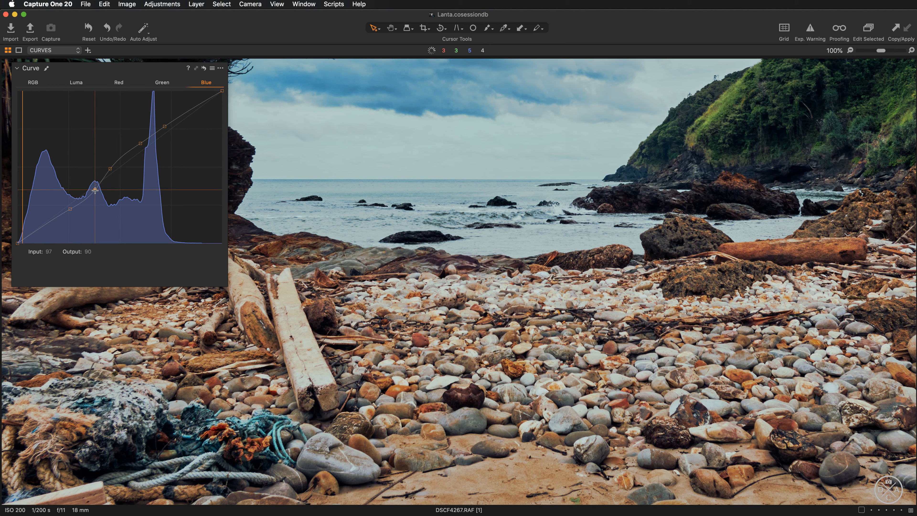
{"action": "left_click", "coordinate": [95, 190]}
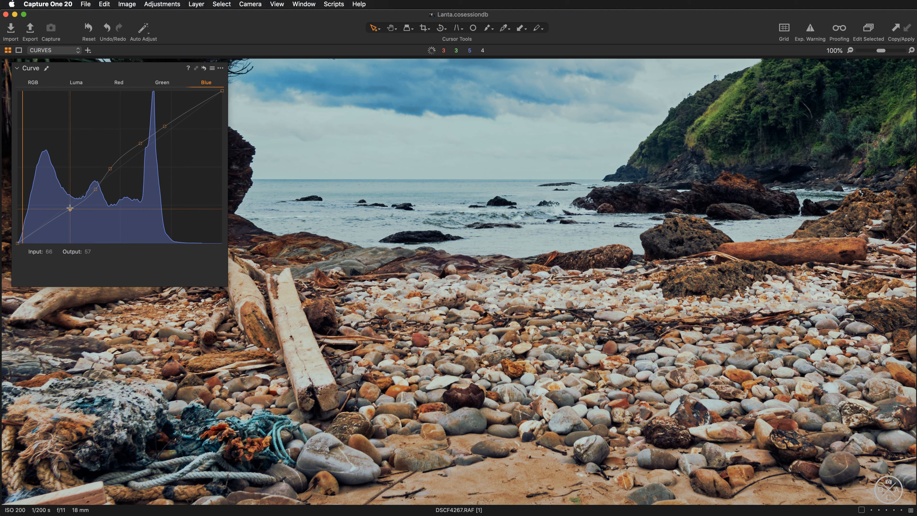
{"action": "left_click_drag", "start_coordinate": [69, 208], "coordinate": [100, 185]}
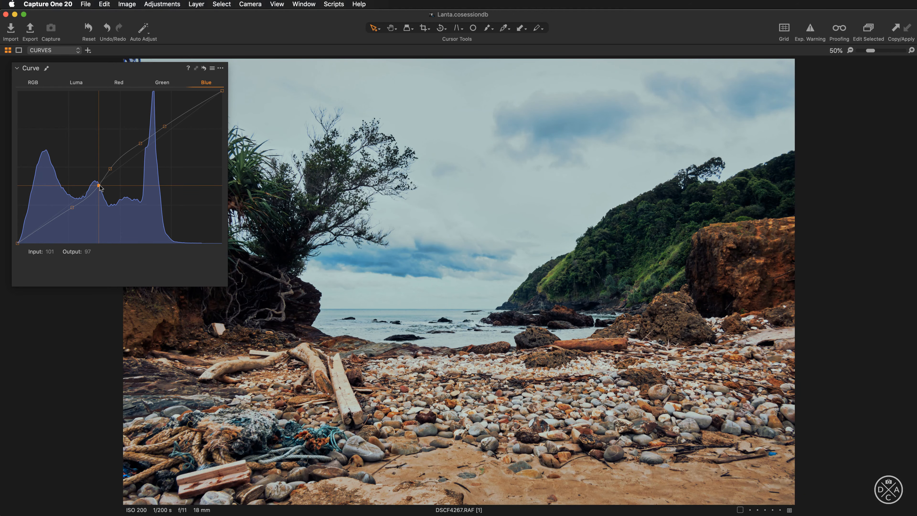
Step: Show the hidden tools, dock the floating Curve tool below the Layers tool, and select the Color Editor layer
{"action": "key", "text": "super+t"}
{"action": "left_click_drag", "start_coordinate": [144, 74], "coordinate": [90, 302]}
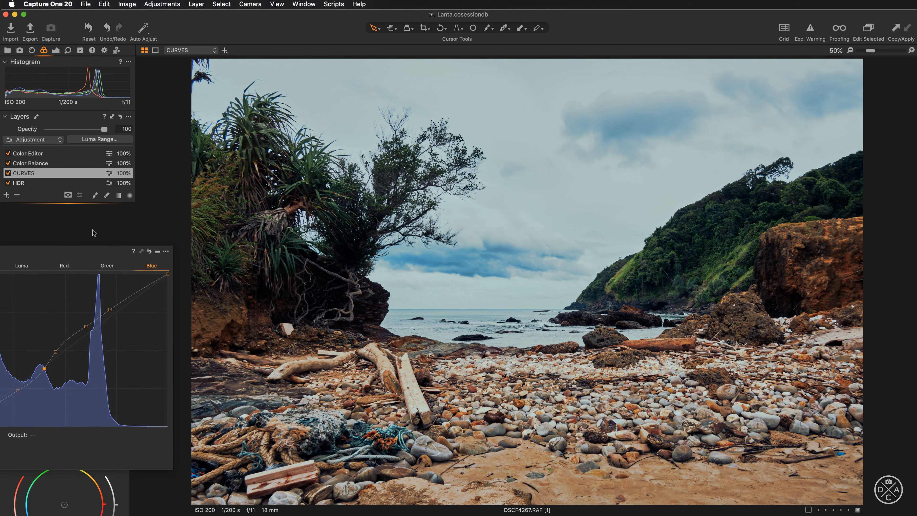
{"action": "left_click", "coordinate": [40, 154]}
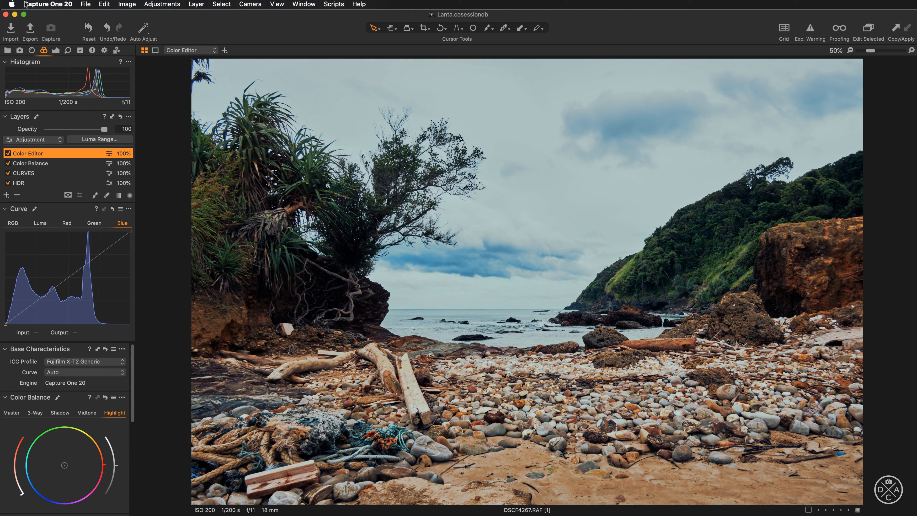
Step: Sample a grey-blue pebble on the beach as a fourth Advanced Color Editor range and expand its saturation range
{"action": "left_click", "coordinate": [57, 50]}
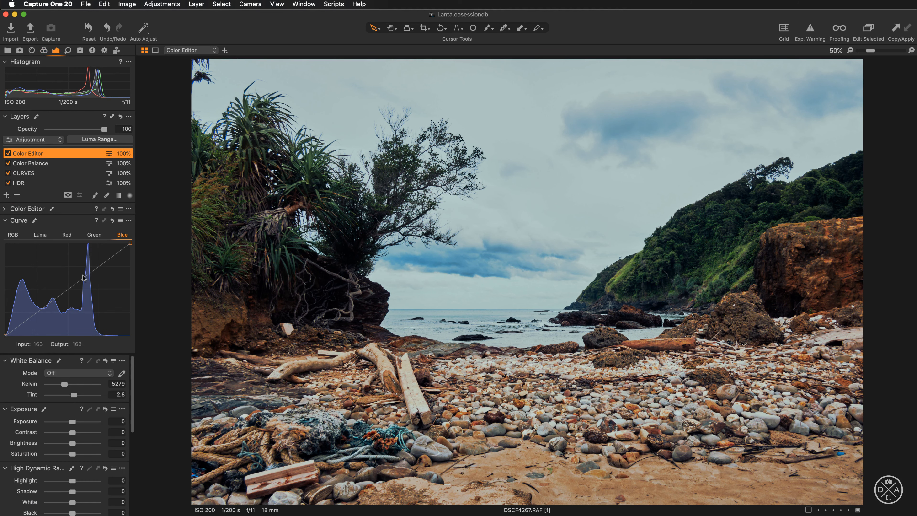
{"action": "scroll", "coordinate": [72, 407], "scroll_direction": "down", "scroll_amount": 5}
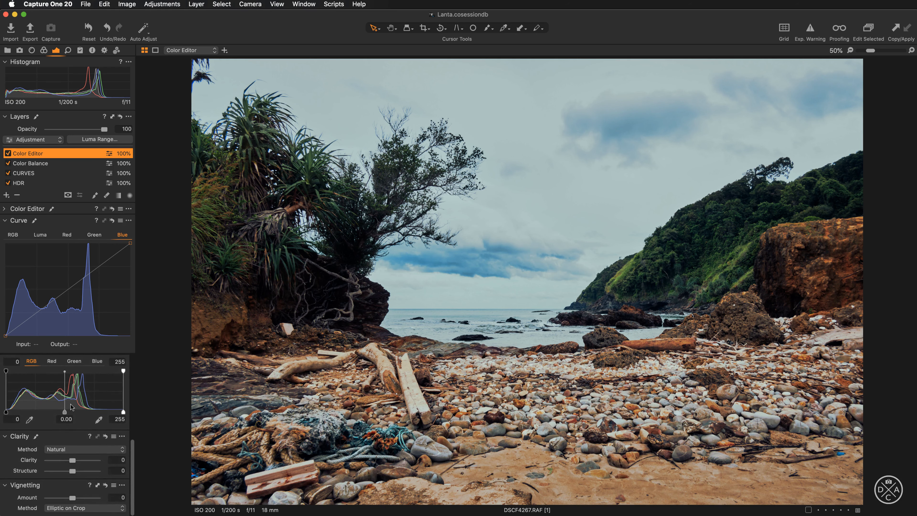
{"action": "scroll", "coordinate": [71, 407], "scroll_direction": "up", "scroll_amount": 5}
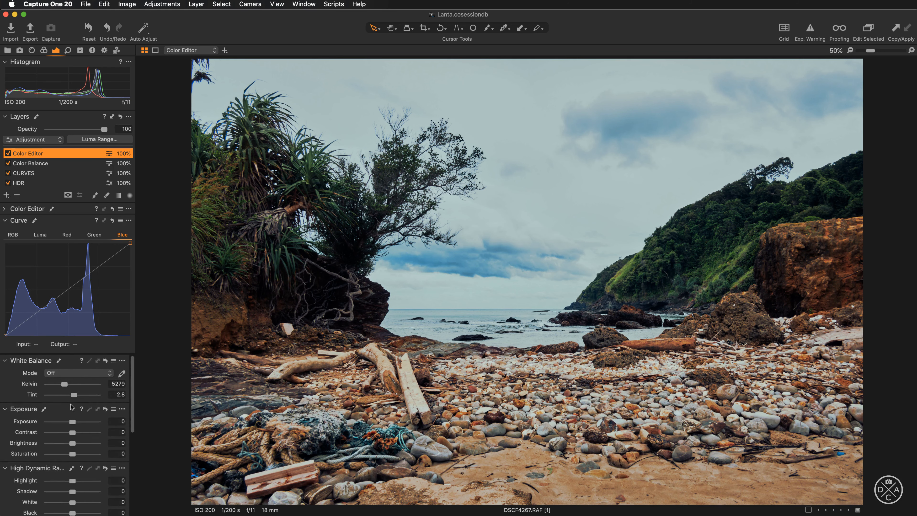
{"action": "left_click", "coordinate": [6, 210]}
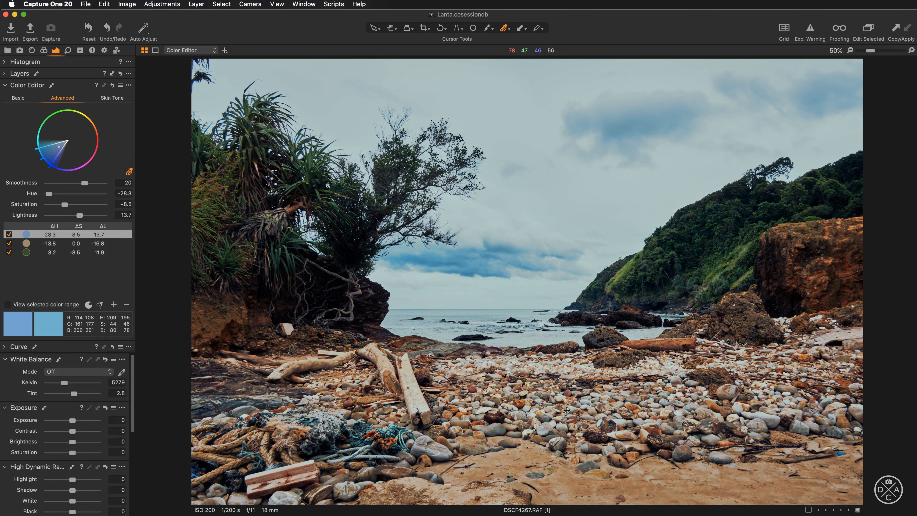
{"action": "key", "text": "alt+super+0"}
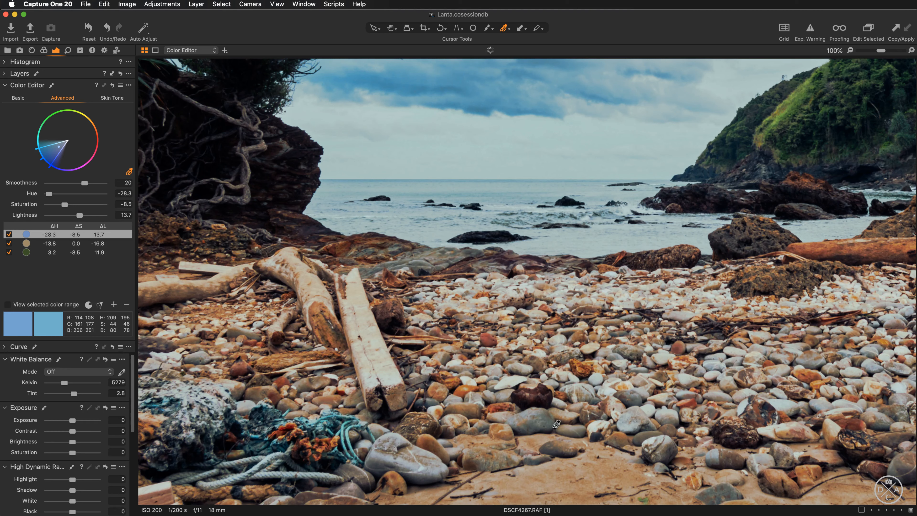
{"action": "left_click", "coordinate": [536, 420]}
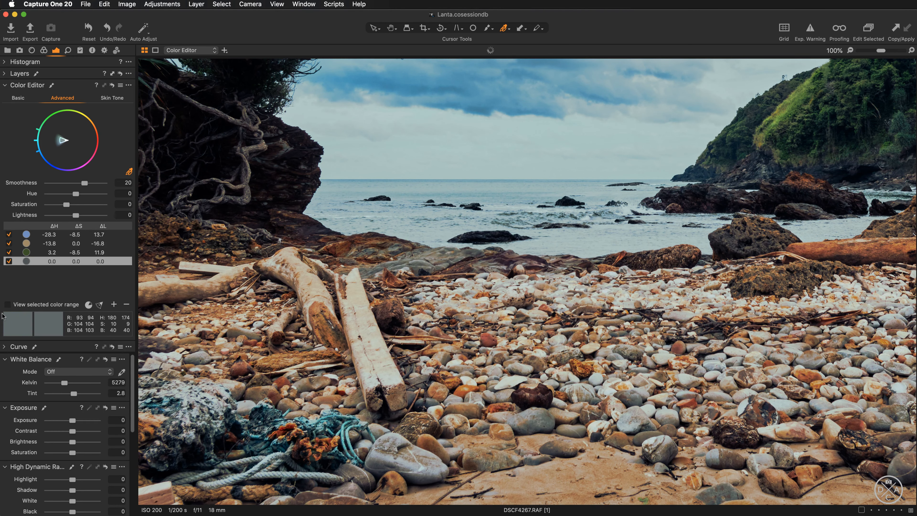
{"action": "left_click", "coordinate": [100, 304]}
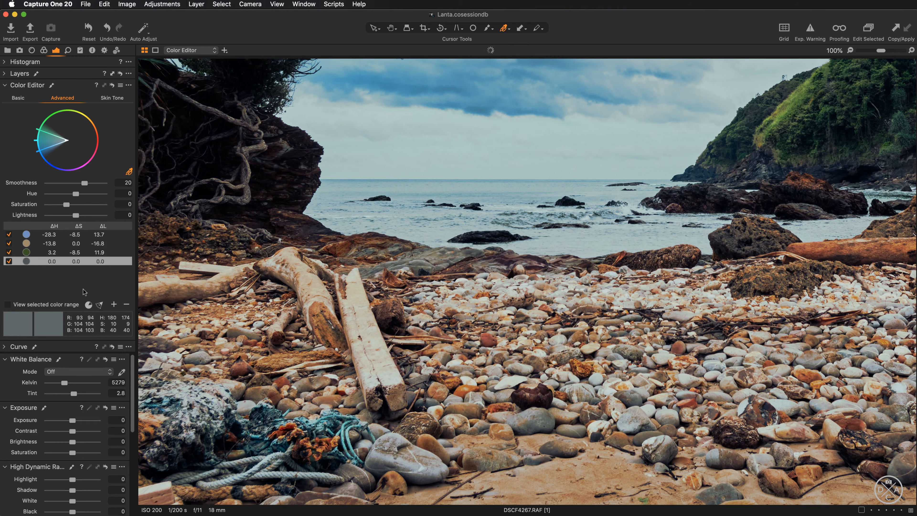
{"action": "key", "text": "comma"}
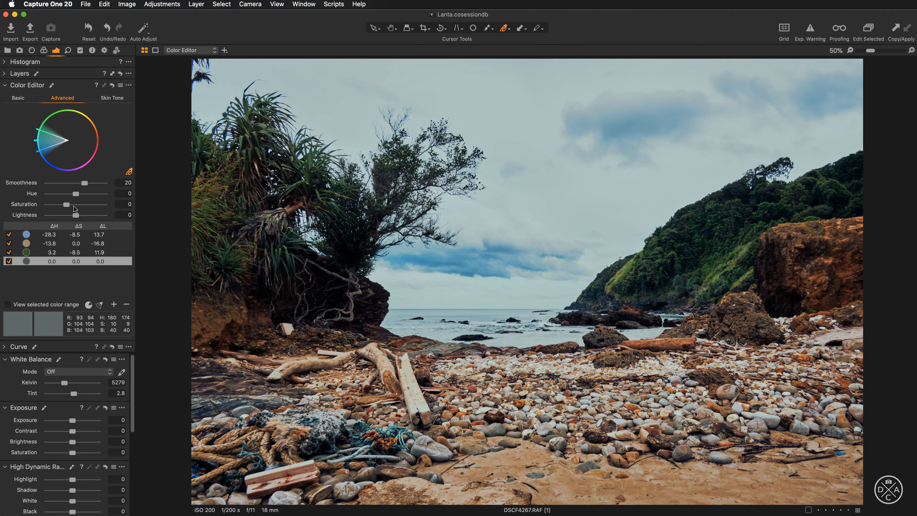
Step: Slightly increase the saturation, hue and lightness of the grey-blue pebble color range
{"action": "left_click_drag", "start_coordinate": [66, 205], "coordinate": [73, 207]}
{"action": "double_click", "coordinate": [28, 204]}
{"action": "key", "text": "super+z"}
{"action": "left_click_drag", "start_coordinate": [76, 195], "coordinate": [79, 193]}
{"action": "left_click_drag", "start_coordinate": [74, 215], "coordinate": [78, 216]}
Step: Add a new adjustment layer above the Color Editor layer and name it Clarity
{"action": "left_click", "coordinate": [5, 74]}
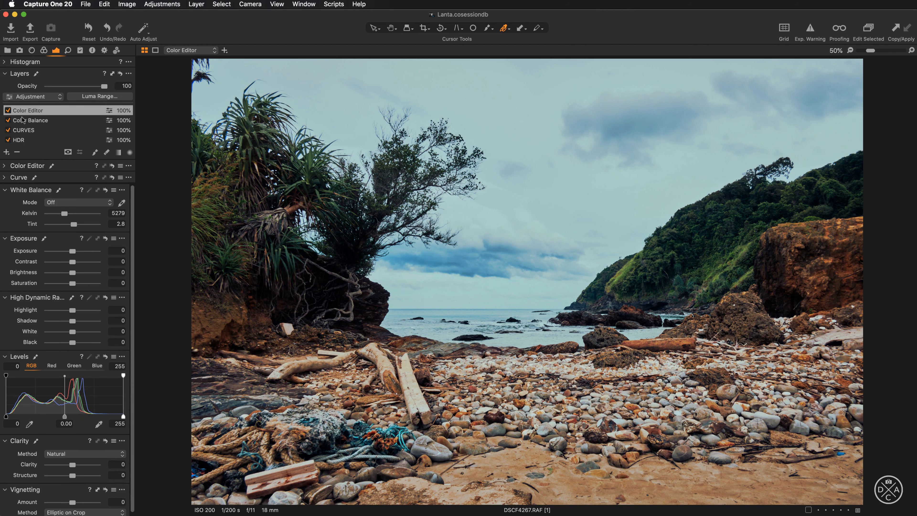
{"action": "left_click", "coordinate": [7, 152]}
{"action": "left_click", "coordinate": [20, 165]}
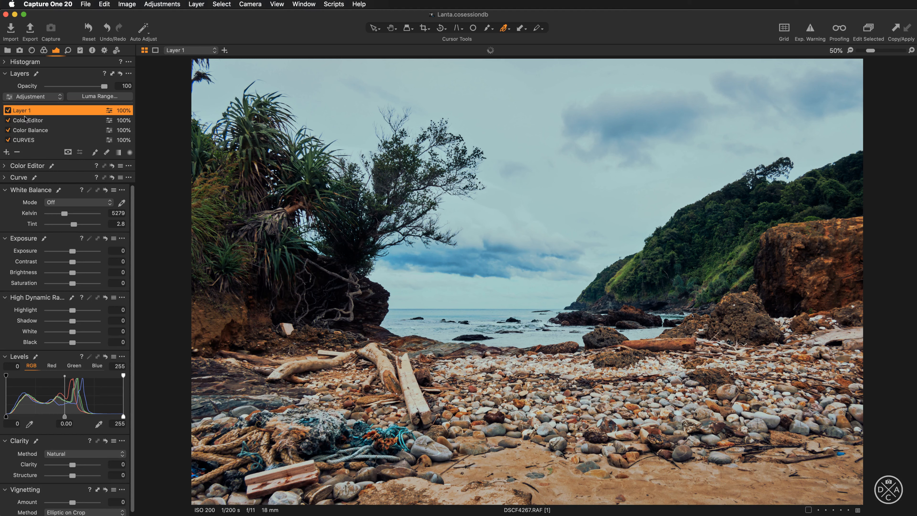
{"action": "double_click", "coordinate": [22, 109]}
{"action": "type", "text": "Clarity"}
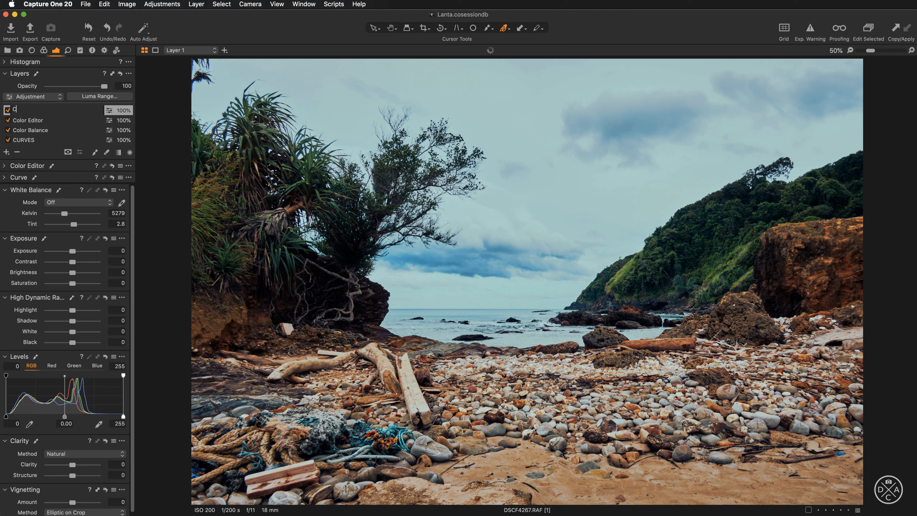
{"action": "key", "text": "Return"}
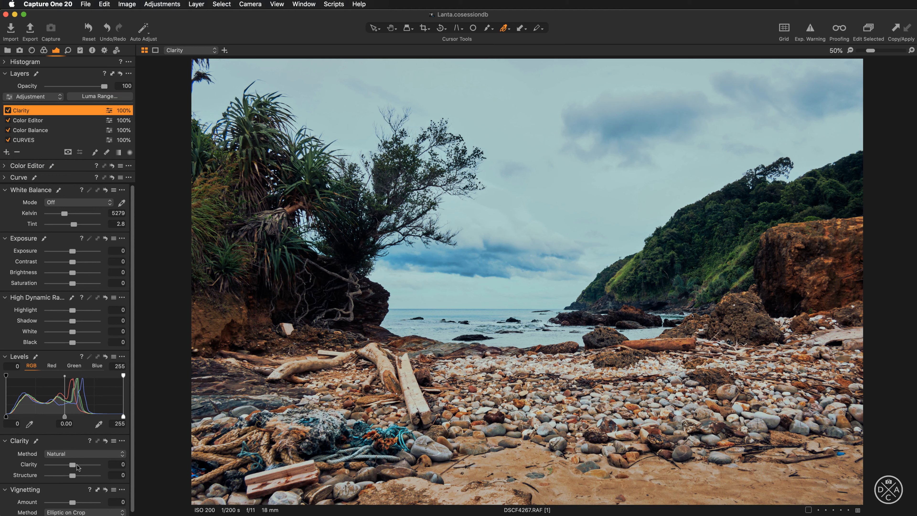
Step: Set the Clarity layer's clarity to 29 and try the Punch method before returning to Natural
{"action": "left_click_drag", "start_coordinate": [72, 465], "coordinate": [81, 466]}
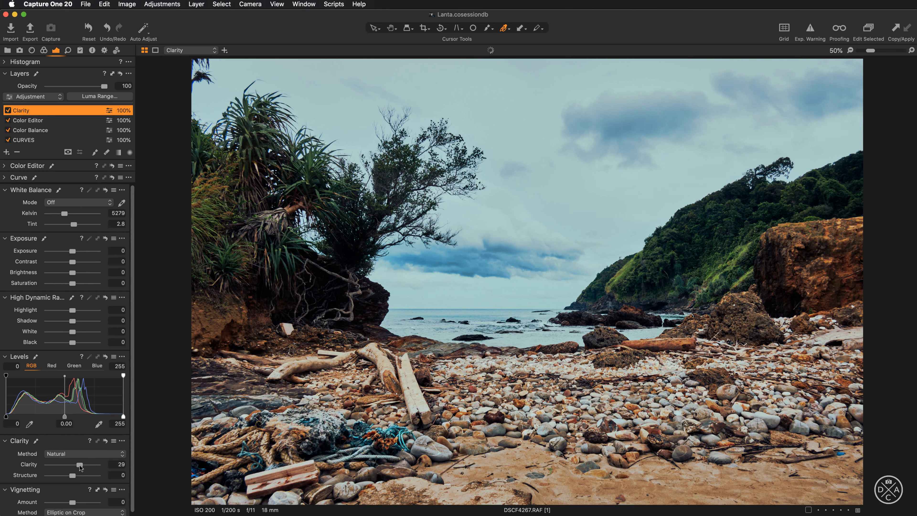
{"action": "left_click", "coordinate": [90, 455]}
{"action": "left_click", "coordinate": [88, 463]}
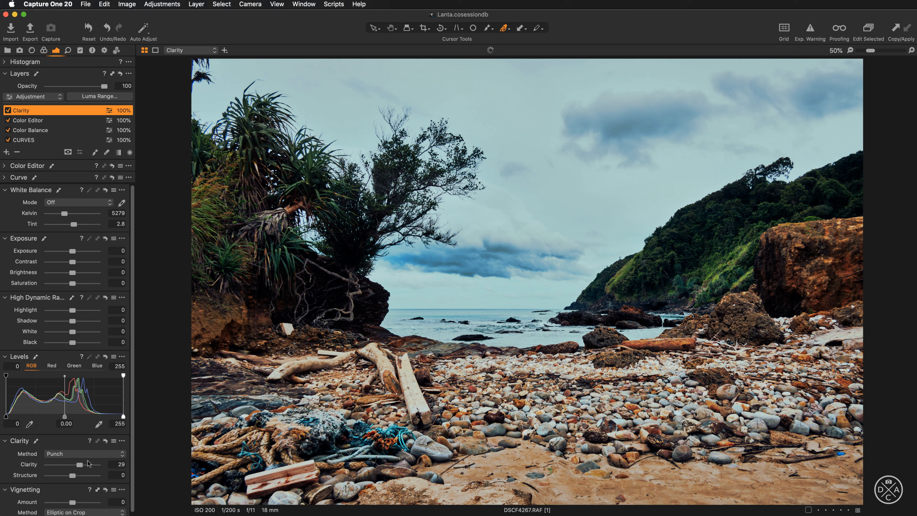
{"action": "left_click", "coordinate": [90, 456]}
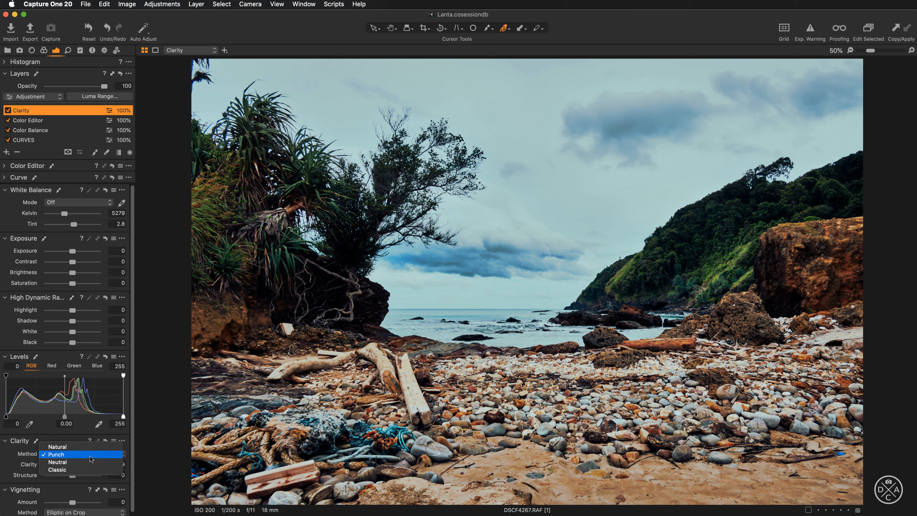
{"action": "left_click", "coordinate": [87, 447]}
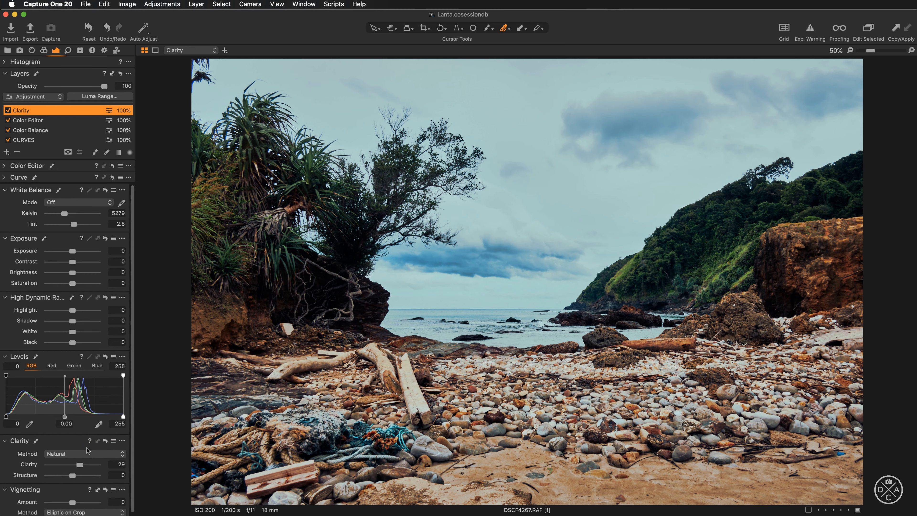
Step: View the driftwood and pebbles at 100% and enlarge the Layers tool to medium size to show the whole layer stack
{"action": "key", "text": "super+alt+0"}
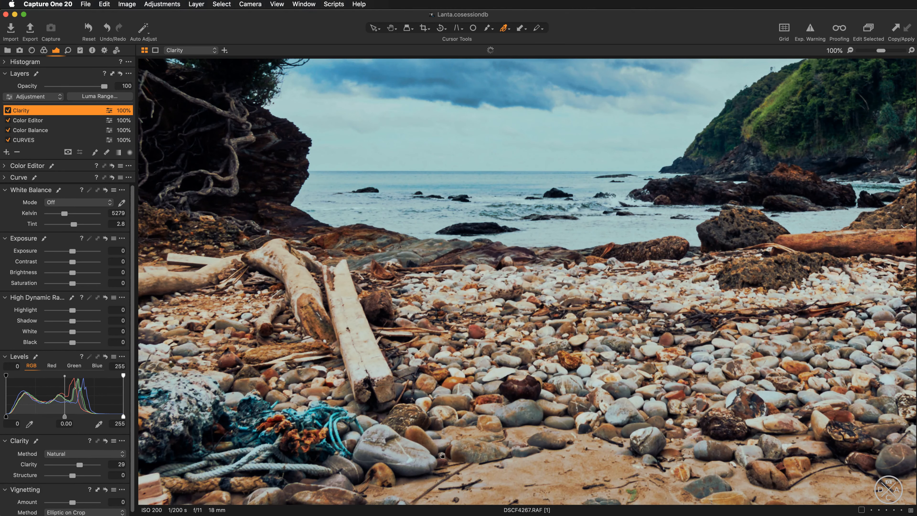
{"action": "left_click_drag", "start_coordinate": [555, 473], "coordinate": [524, 414]}
{"action": "left_click_drag", "start_coordinate": [527, 326], "coordinate": [634, 390]}
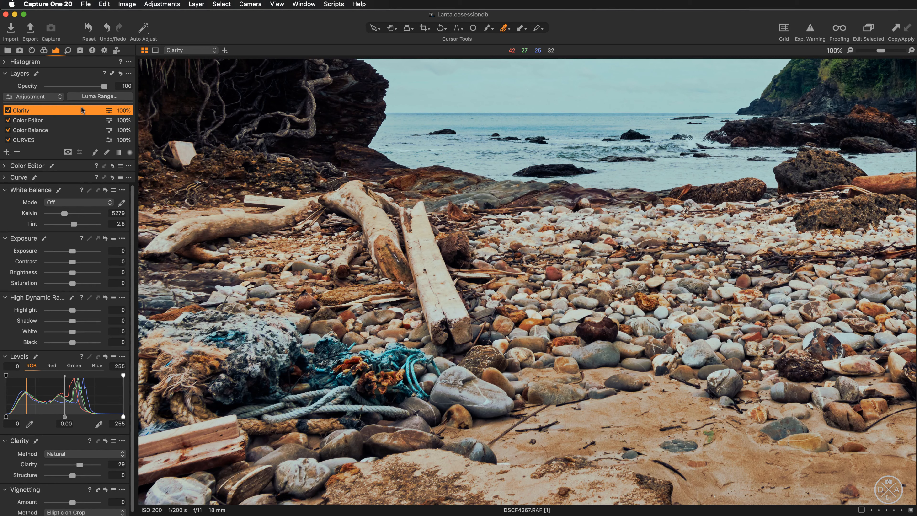
{"action": "left_click", "coordinate": [129, 73]}
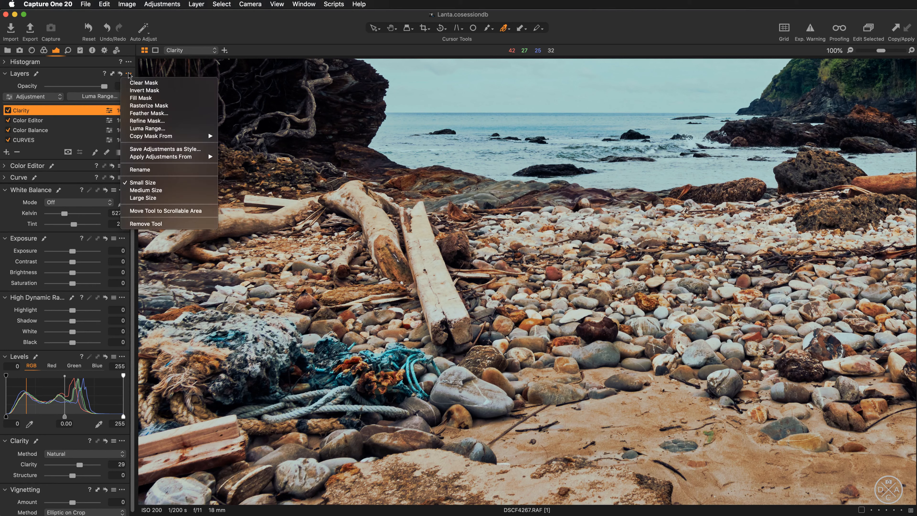
{"action": "left_click", "coordinate": [145, 190]}
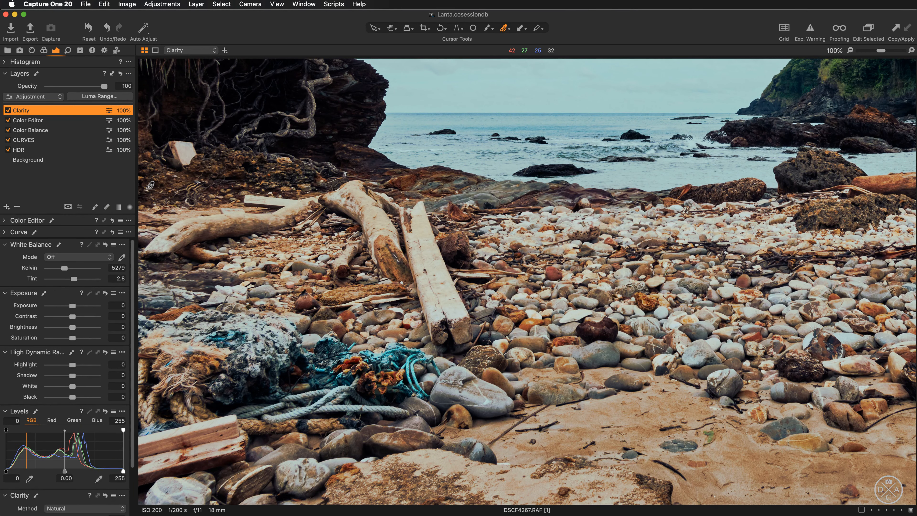
Step: Disable the Clarity, Color Editor, Color Balance, CURVES and HDR layers to view the photo without layered adjustments
{"action": "left_click", "coordinate": [7, 110]}
{"action": "left_click", "coordinate": [8, 121]}
{"action": "left_click", "coordinate": [8, 130]}
{"action": "left_click", "coordinate": [7, 140]}
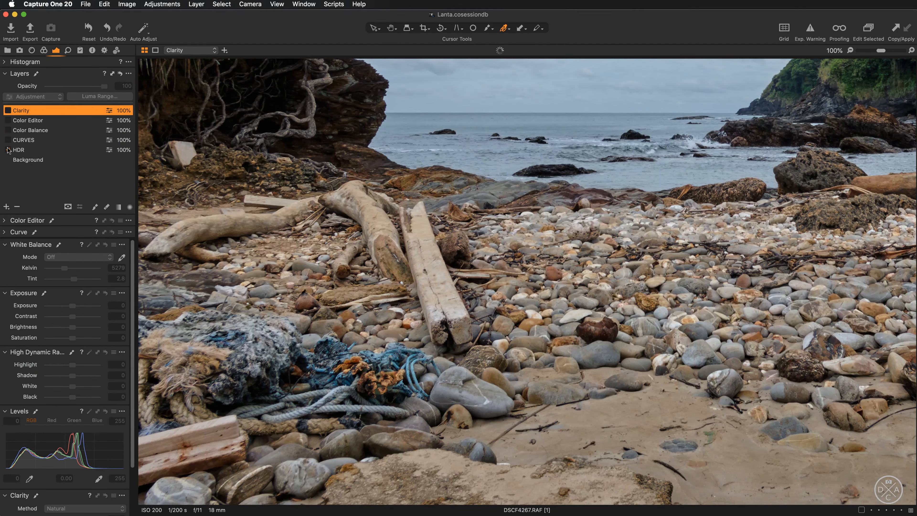
{"action": "left_click", "coordinate": [7, 150]}
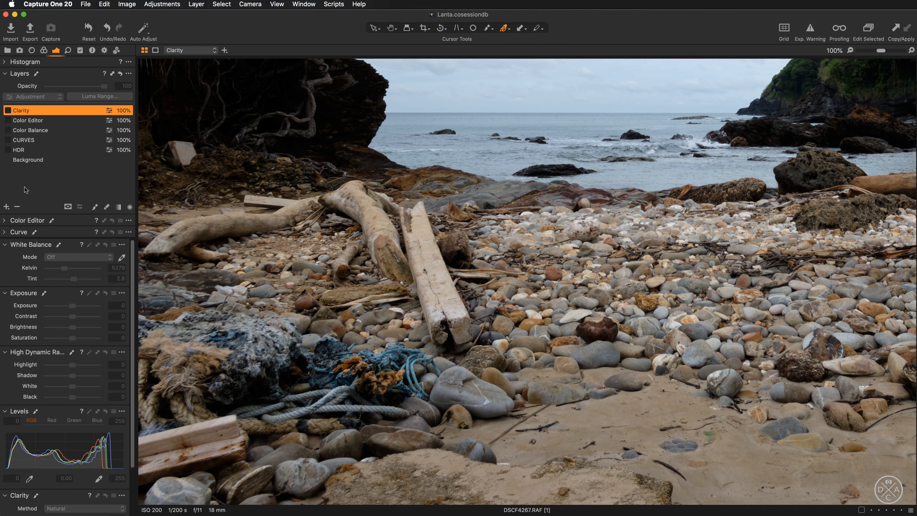
Step: Re-enable the layers one at a time from HDR up to Clarity to review each one's contribution
{"action": "left_click", "coordinate": [7, 150]}
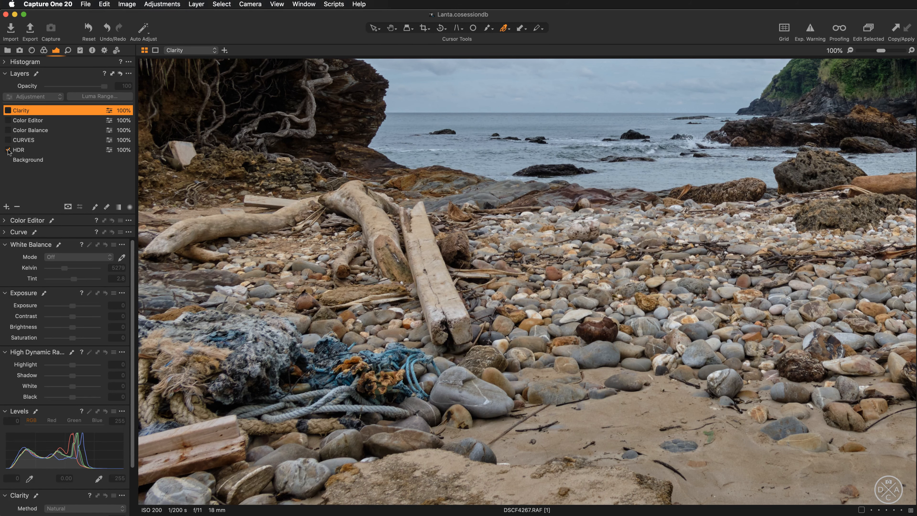
{"action": "left_click", "coordinate": [8, 140]}
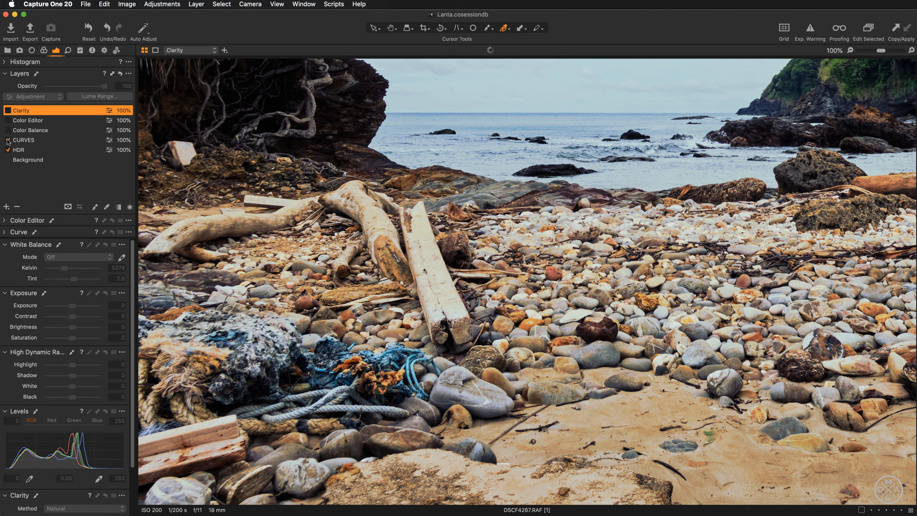
{"action": "left_click", "coordinate": [8, 130]}
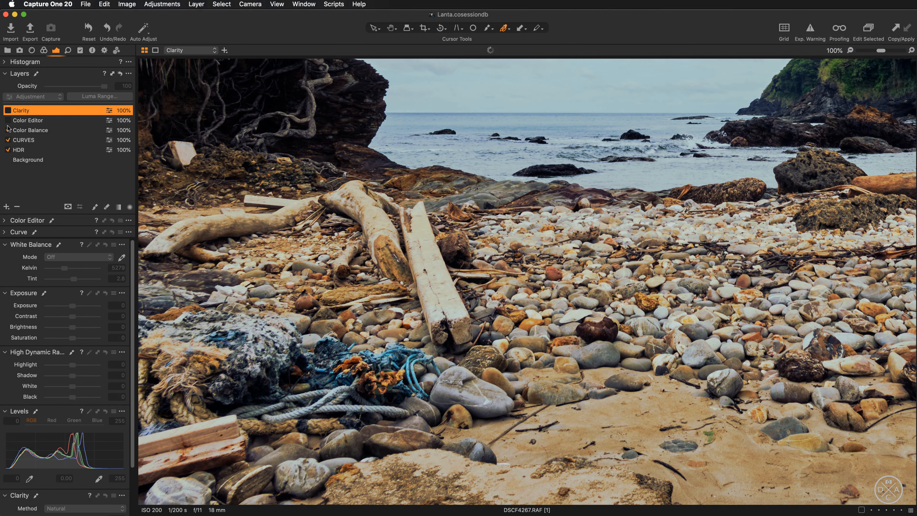
{"action": "left_click", "coordinate": [8, 111]}
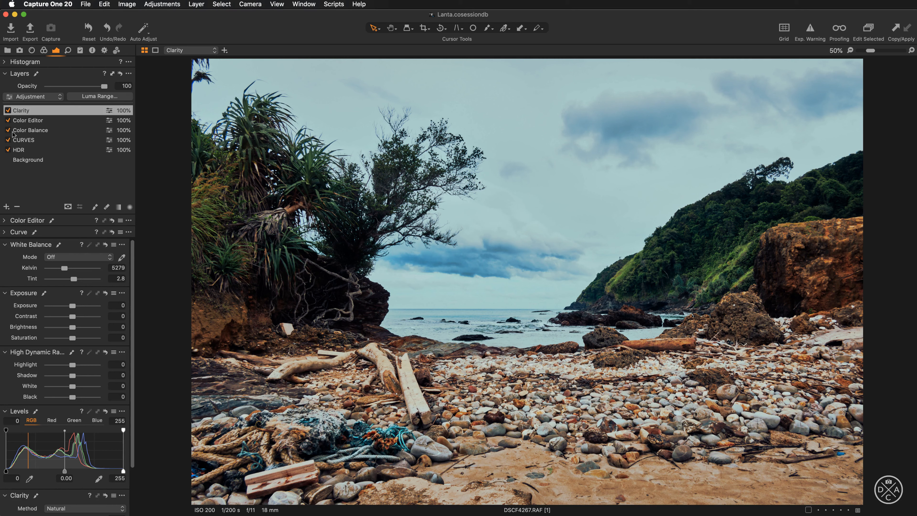
Step: Show the image browser without the tools and clone the edited variant of DSCF4267.RAF
{"action": "key", "text": "super+t"}
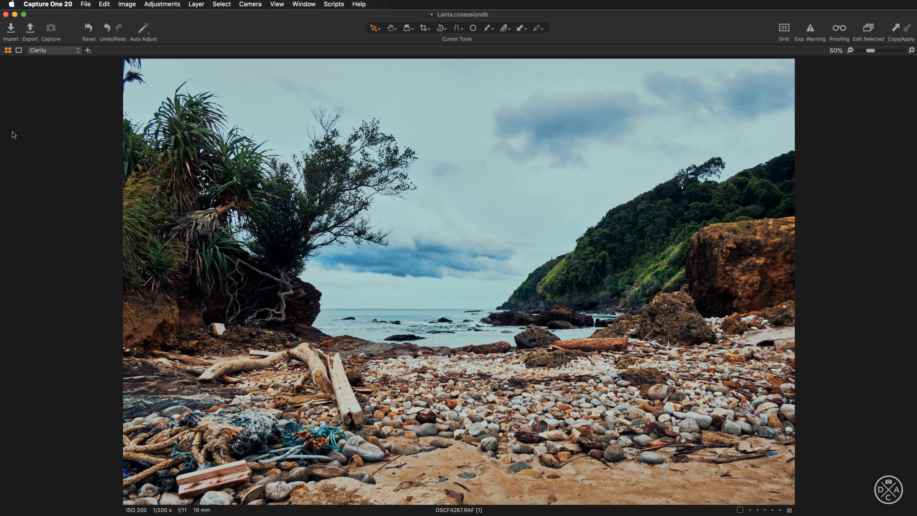
{"action": "key", "text": "super+b"}
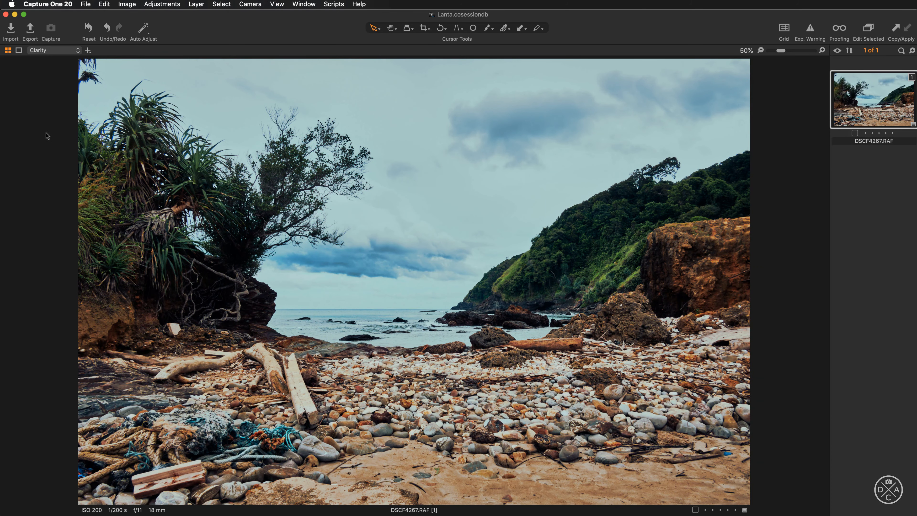
{"action": "right_click", "coordinate": [868, 105]}
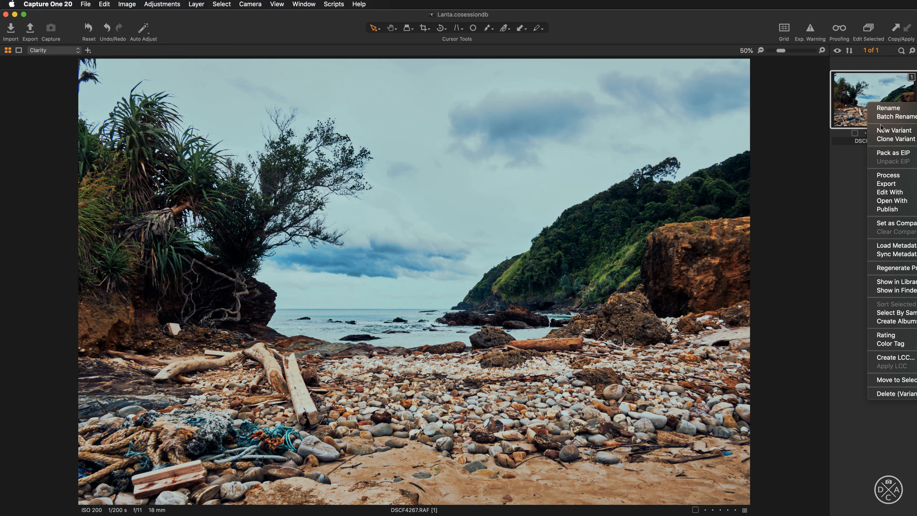
{"action": "left_click", "coordinate": [888, 140]}
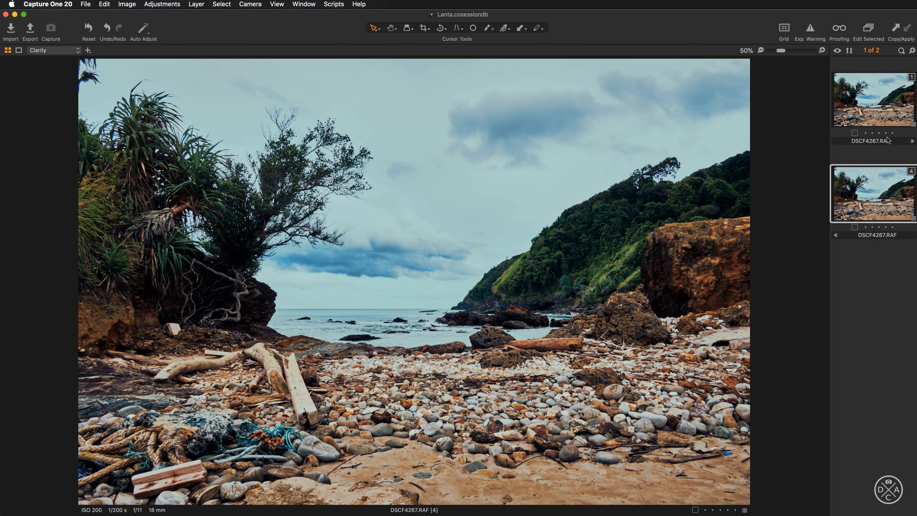
Step: Set the cloned variant's Background saturation to -14, compare both variants side by side, and return to the original variant
{"action": "key", "text": "super+t"}
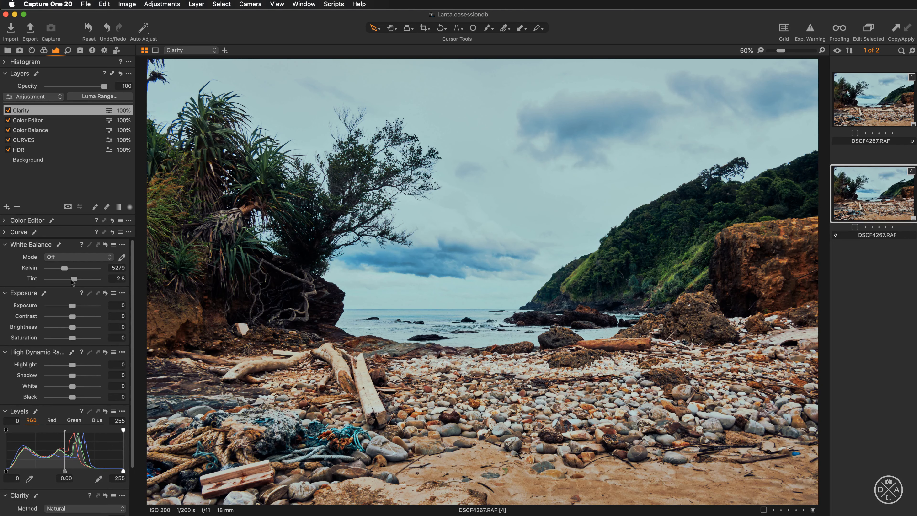
{"action": "left_click", "coordinate": [35, 161]}
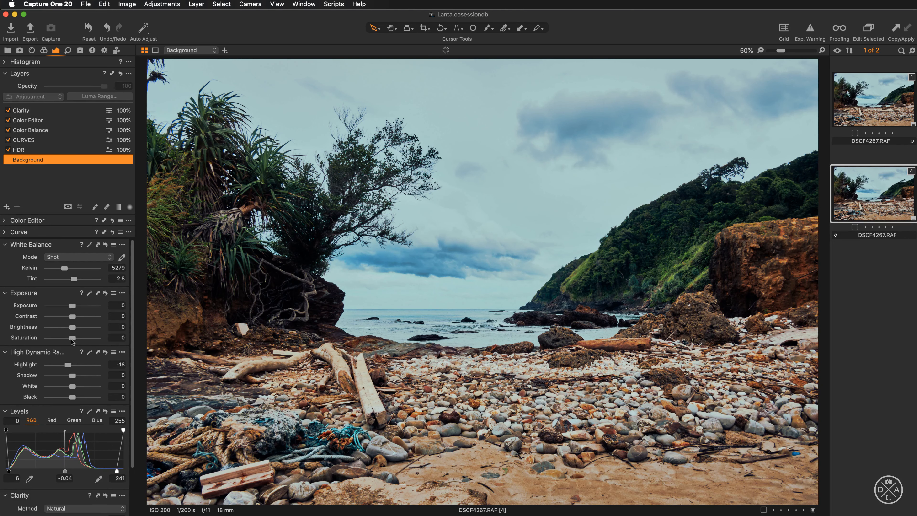
{"action": "left_click_drag", "start_coordinate": [72, 338], "coordinate": [69, 339]}
{"action": "left_click", "coordinate": [860, 114], "text": "super"}
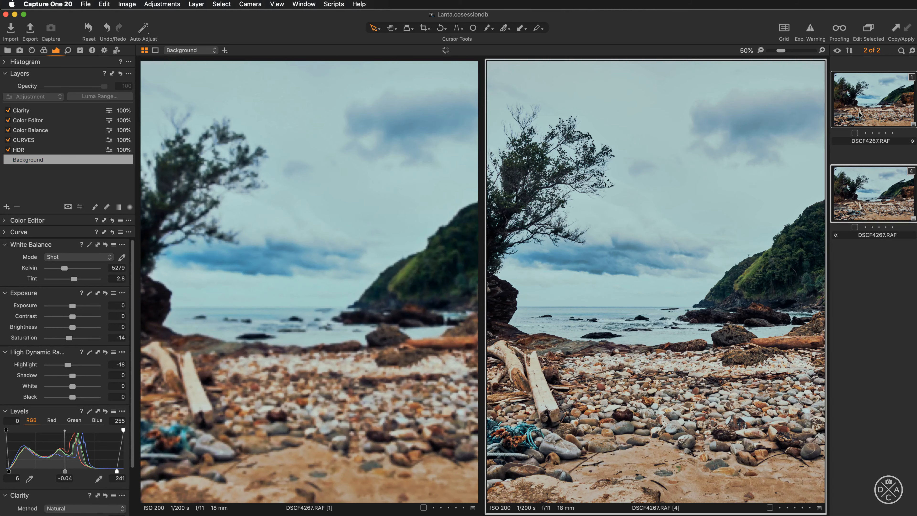
{"action": "left_click", "coordinate": [860, 114]}
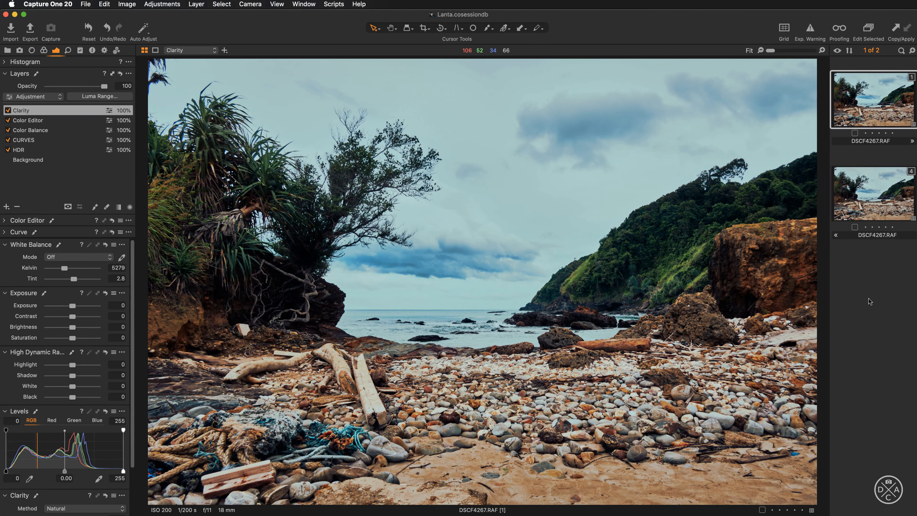